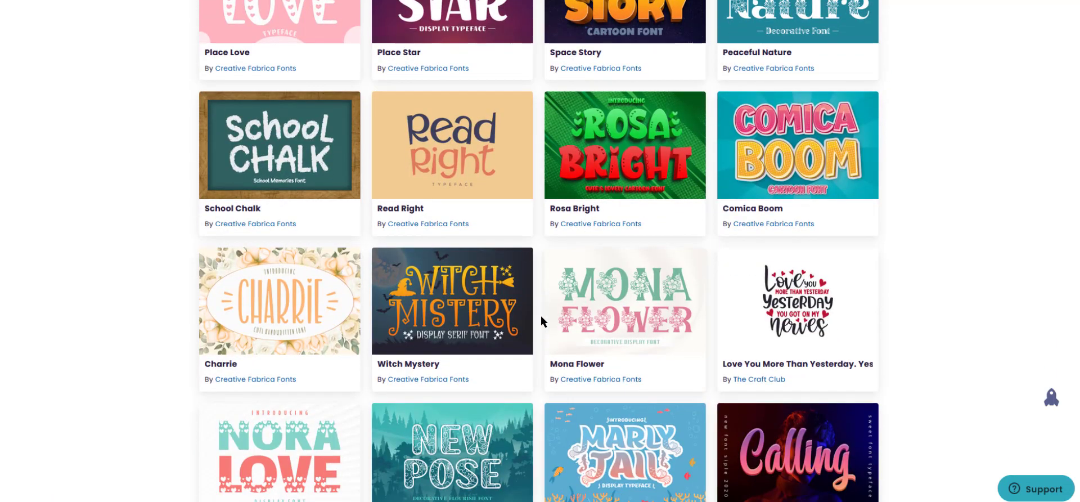
scroll(918, 385, "down", 1)
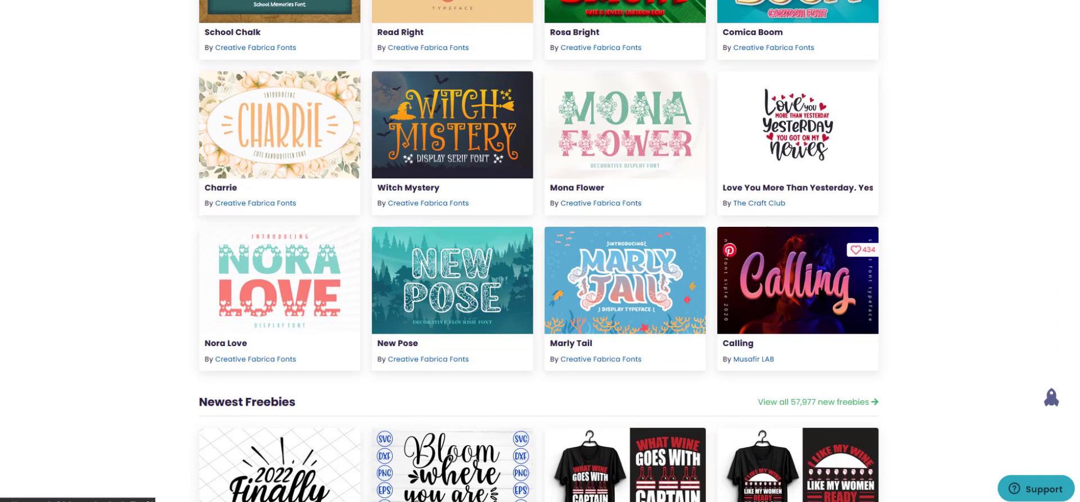
Download the free Calling font from its Creative Fabrica product page.
right_click(801, 291)
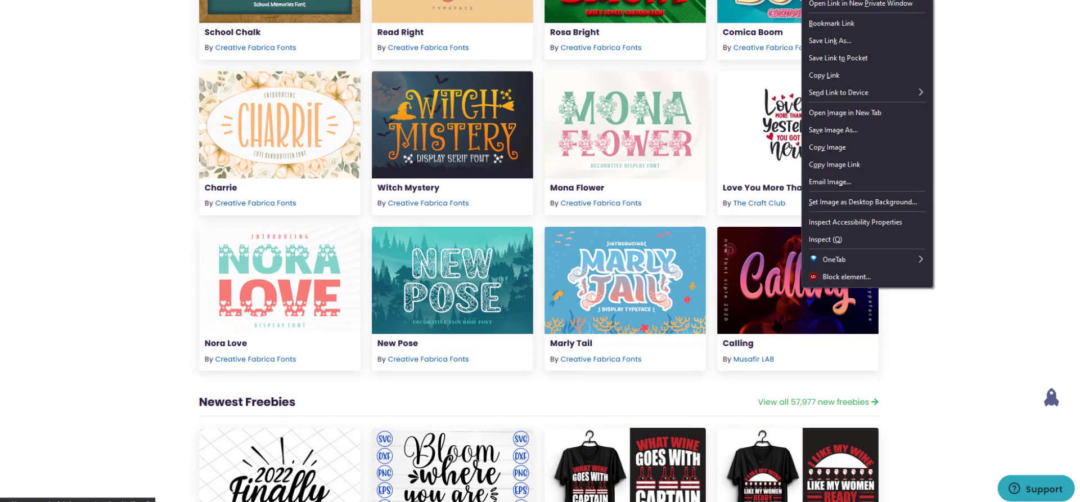
left_click(776, 325)
left_click(777, 329)
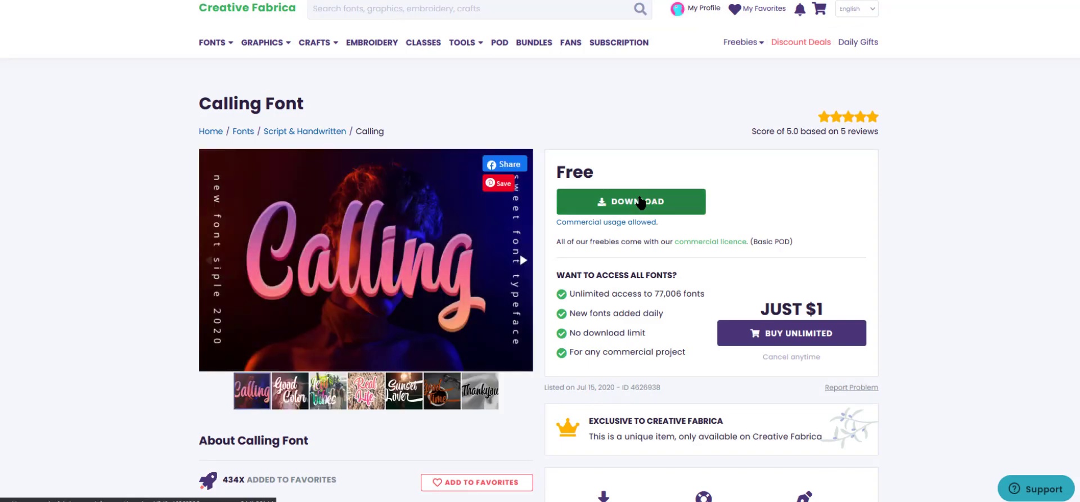
left_click(640, 202)
left_click(490, 269)
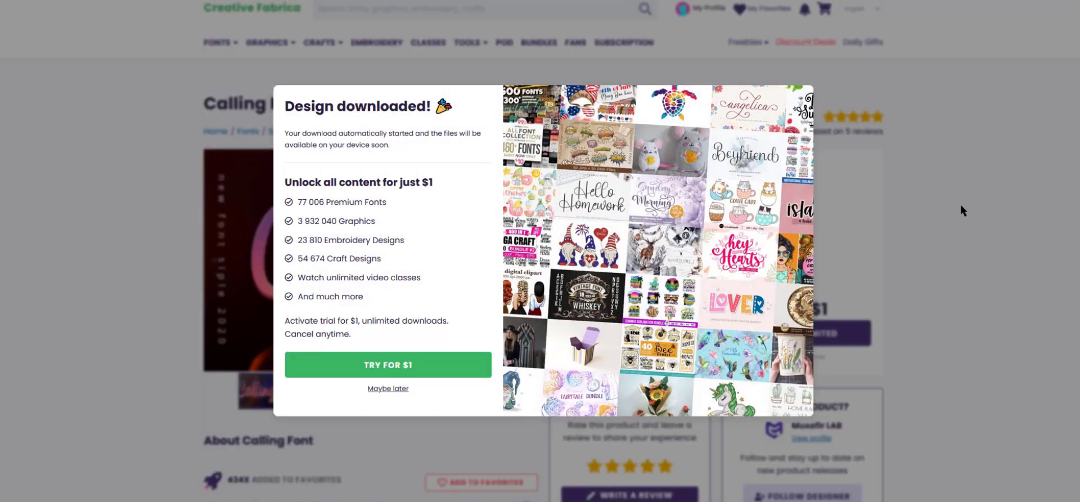
left_click(399, 392)
Return to the listing and download the free Marly Tail font too.
key("alt+Left")
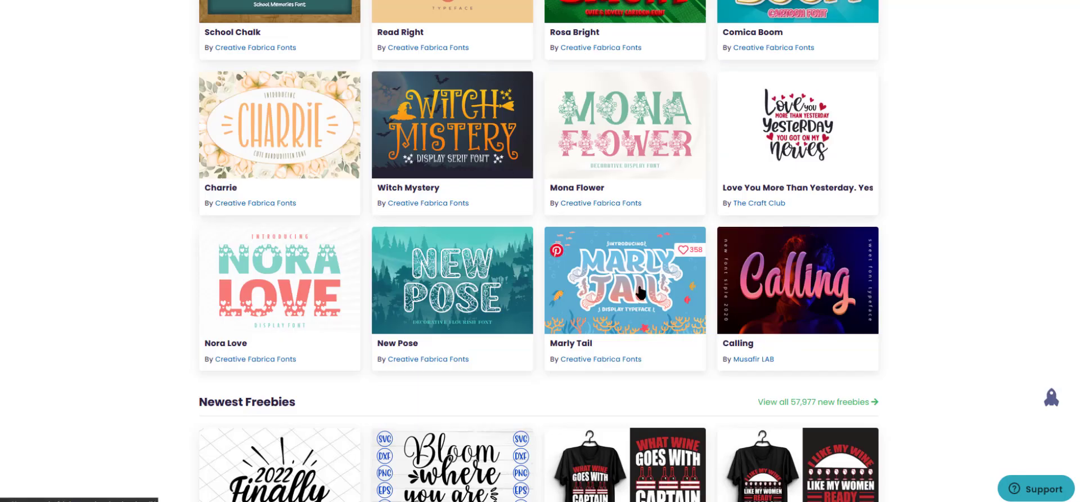
left_click(629, 269)
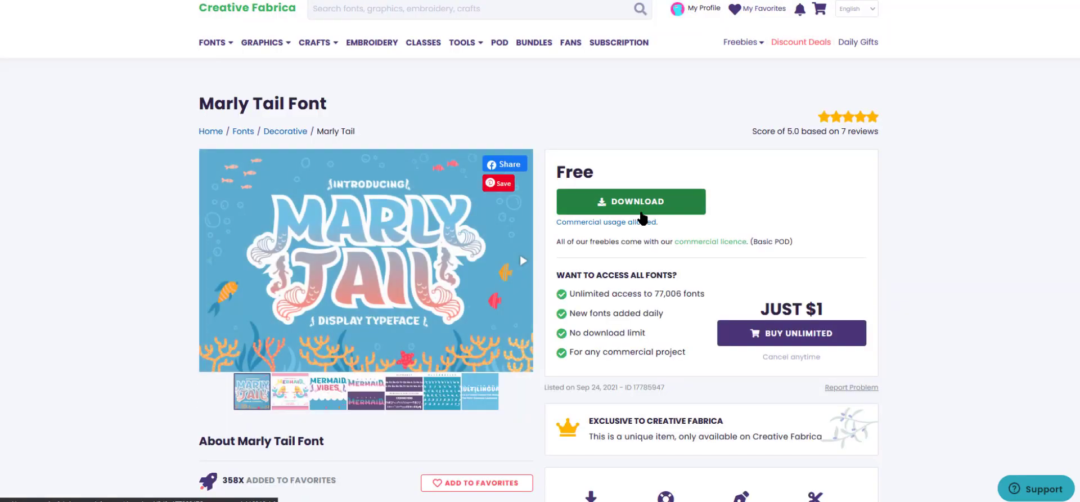
left_click(645, 213)
left_click(484, 269)
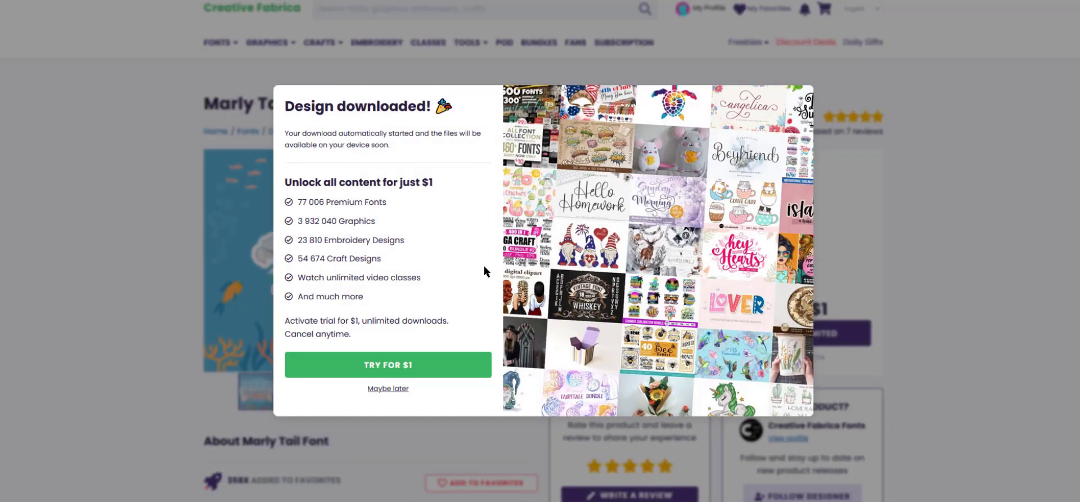
left_click(383, 389)
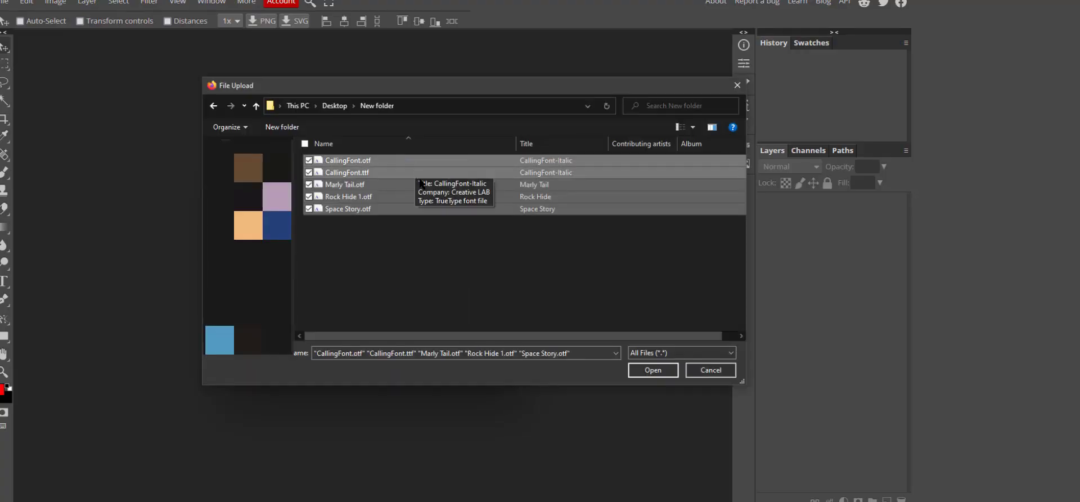
Load the selected font files, including Space Story and Marly Tail, into Photopea.
left_click(653, 369)
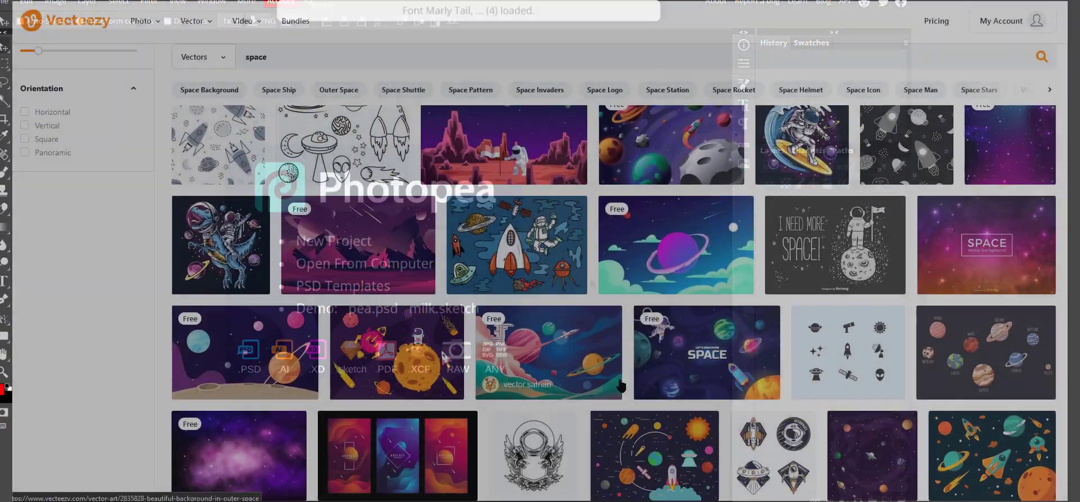
Open the free Flat Colorful Space with Rocket background from the Vecteezy results.
scroll(622, 386, "down", 4)
scroll(792, 398, "up", 4)
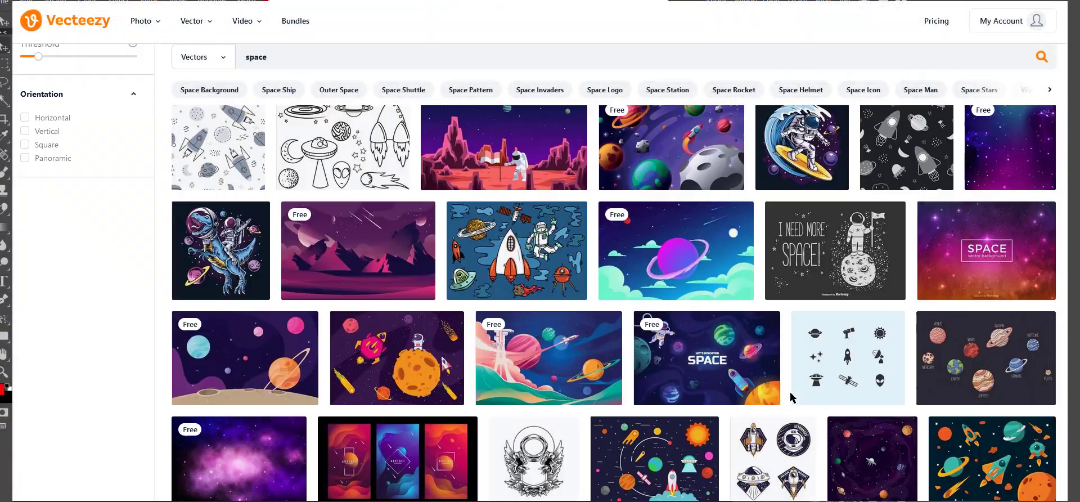
scroll(792, 397, "up", 5)
left_click(727, 174)
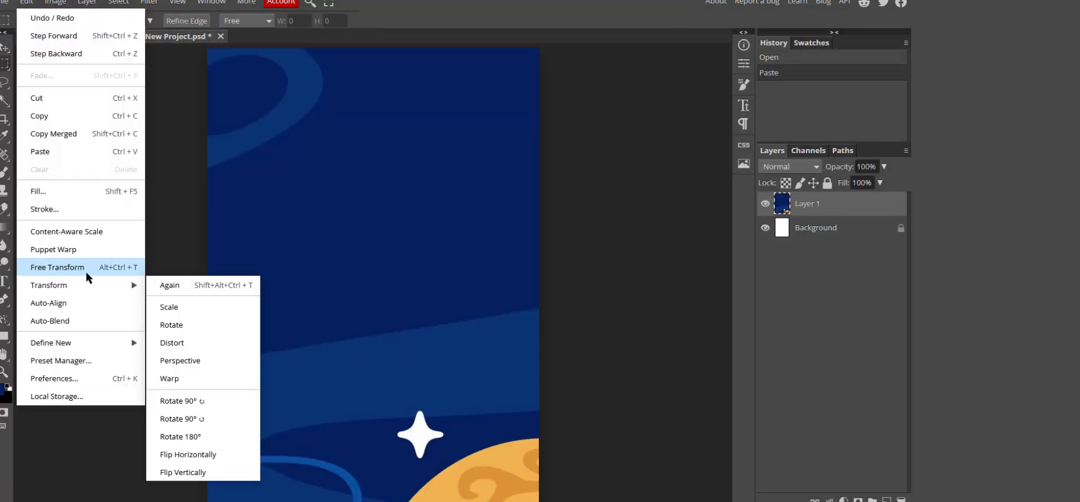
Paste the space illustration and scale it to exactly the page width.
left_click(85, 269)
key("ctrl+minus")
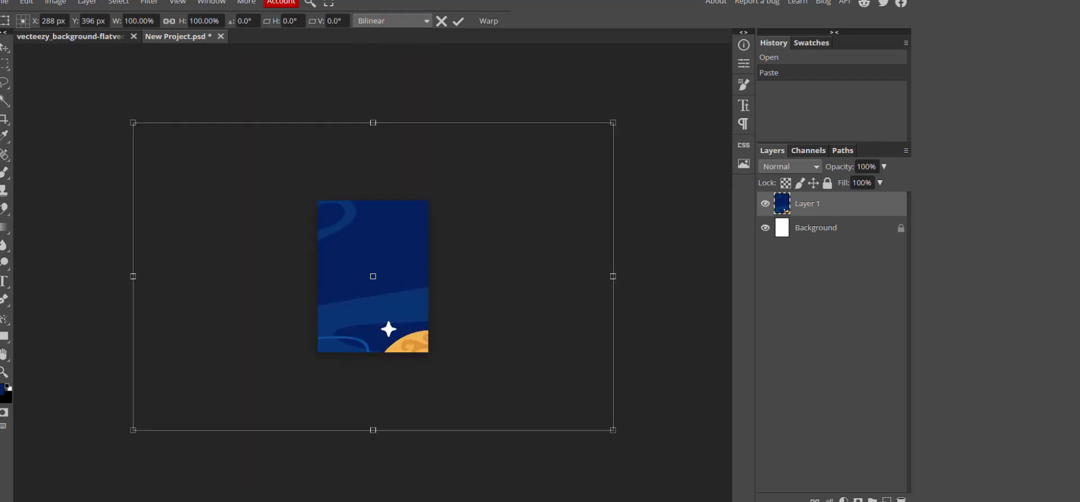
left_click_drag(133, 123, 393, 289)
left_click_drag(502, 342, 317, 297)
key("Return")
left_click(26, 2)
left_click(79, 264)
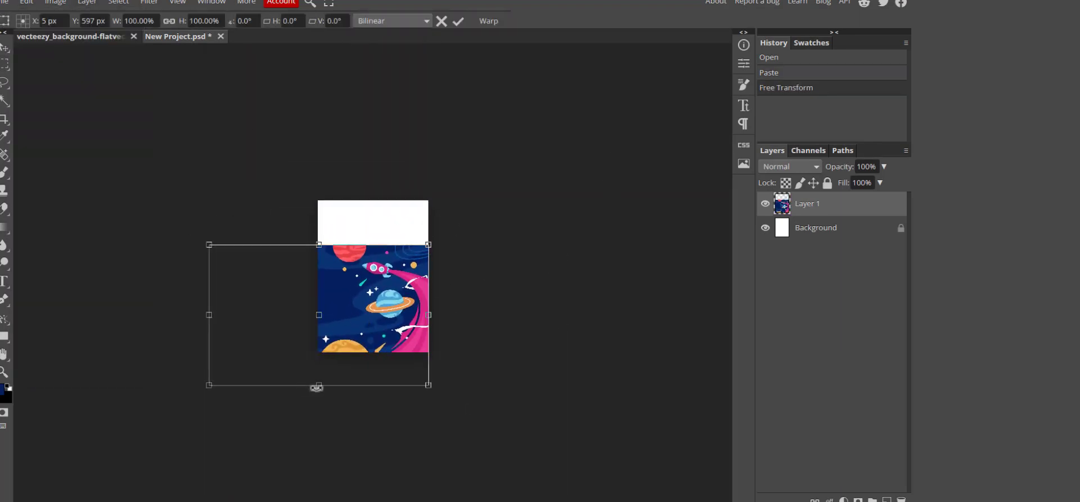
key("Escape")
left_click(27, 2)
left_click(79, 265)
left_click_drag(209, 386, 259, 372)
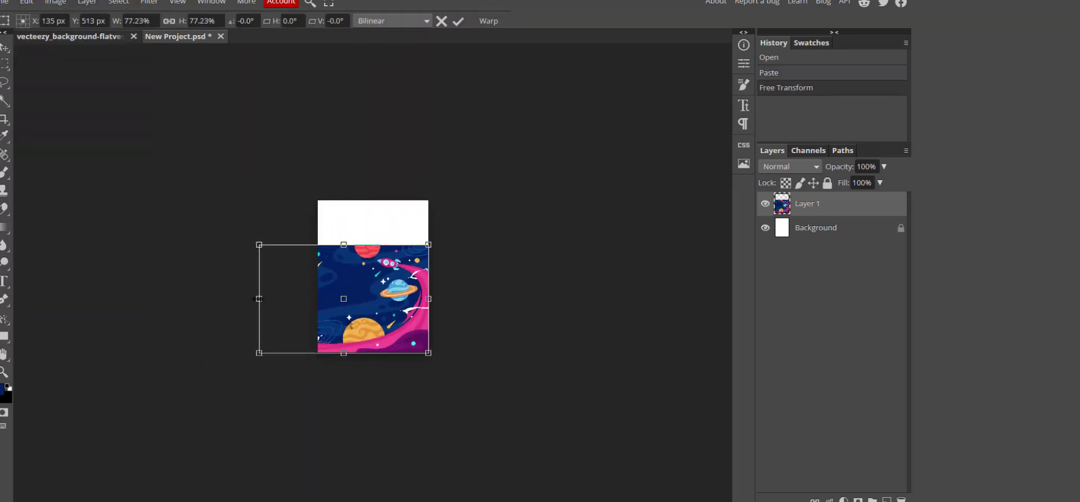
key("Return")
Duplicate Layer 1, move the copy up to fill the page top, and delete the overlap.
right_click(793, 205)
left_click(755, 239)
left_click(4, 47)
left_click_drag(345, 270, 404, 226)
left_click(5, 64)
left_click_drag(307, 363, 445, 263)
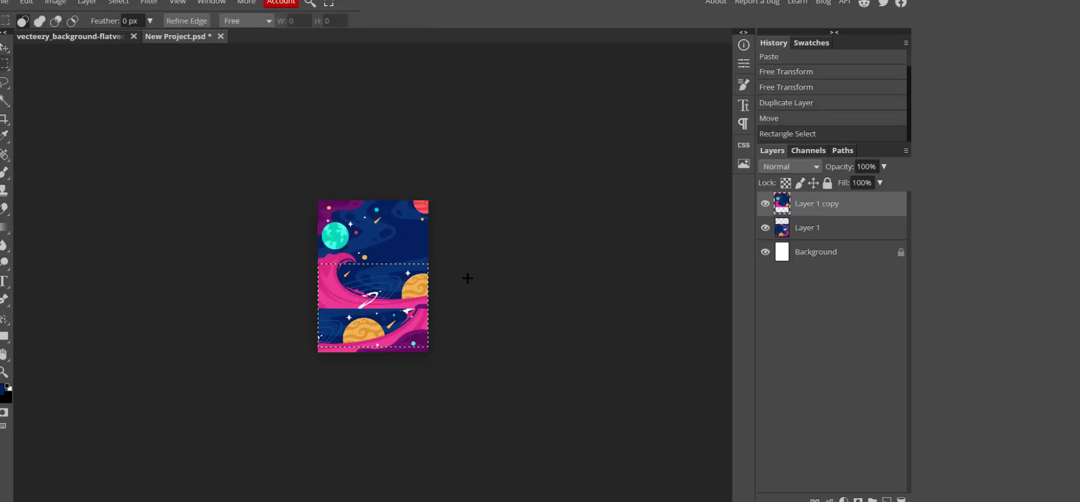
key("Delete")
key("ctrl+d")
Zoom in on the seam and blend it using erasing and a lasso selection.
key("e")
key("ctrl+0")
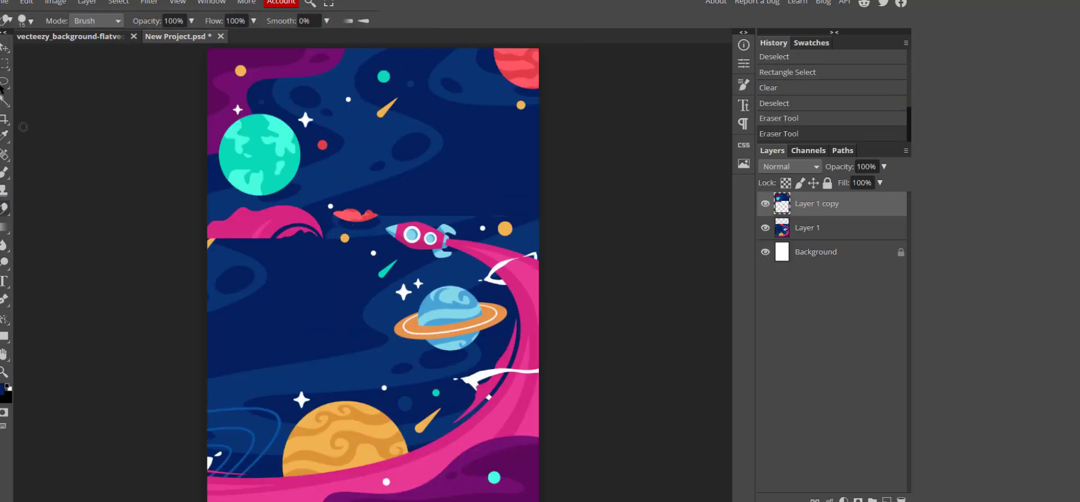
left_click(4, 83)
scroll(243, 223, "up", 3)
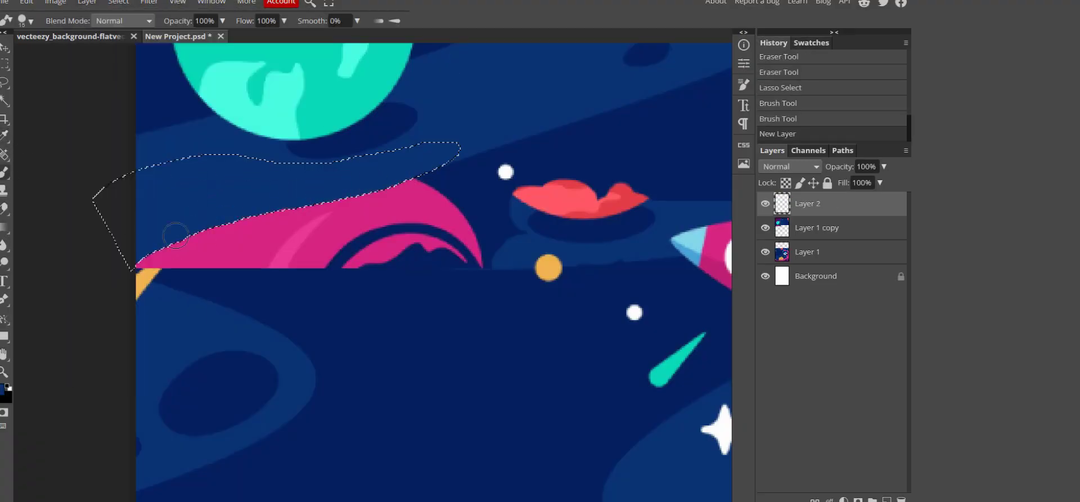
left_click_drag(137, 268, 134, 271)
left_click(4, 82)
left_click(817, 227)
left_click(388, 313)
key("b")
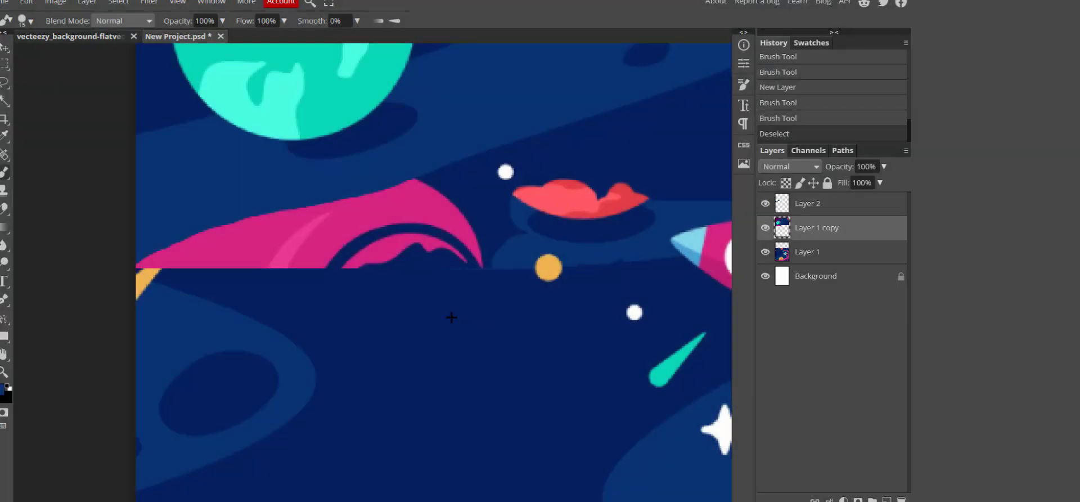
Paint dark blue over the cut-off pink shape and leftover seam marks near the rocket.
mouse_move(668, 215)
left_mouse_down()
mouse_move(472, 225)
mouse_move(441, 193)
mouse_move(397, 197)
mouse_move(145, 269)
mouse_move(371, 216)
left_mouse_up()
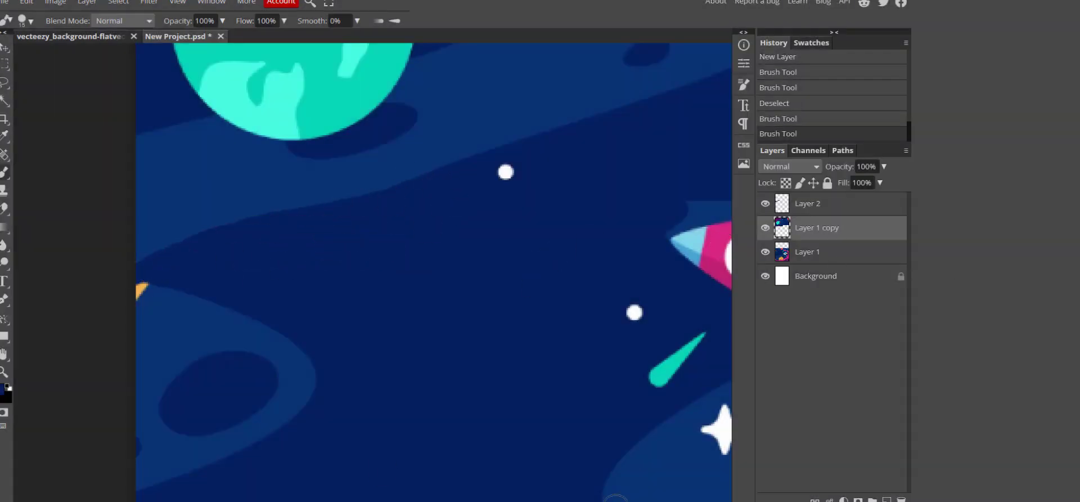
scroll(615, 498, "down", 2)
scroll(428, 246, "up", 3)
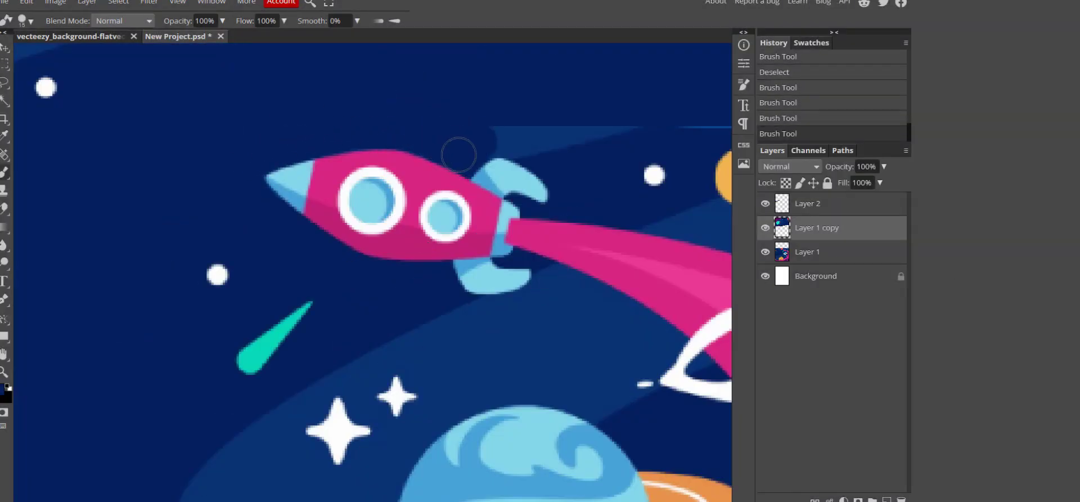
scroll(639, 248, "down", 2)
left_click_drag(685, 198, 669, 195)
scroll(664, 225, "down", 4)
scroll(373, 271, "up", 2)
Start a new text layer on the cover for the title.
key("v")
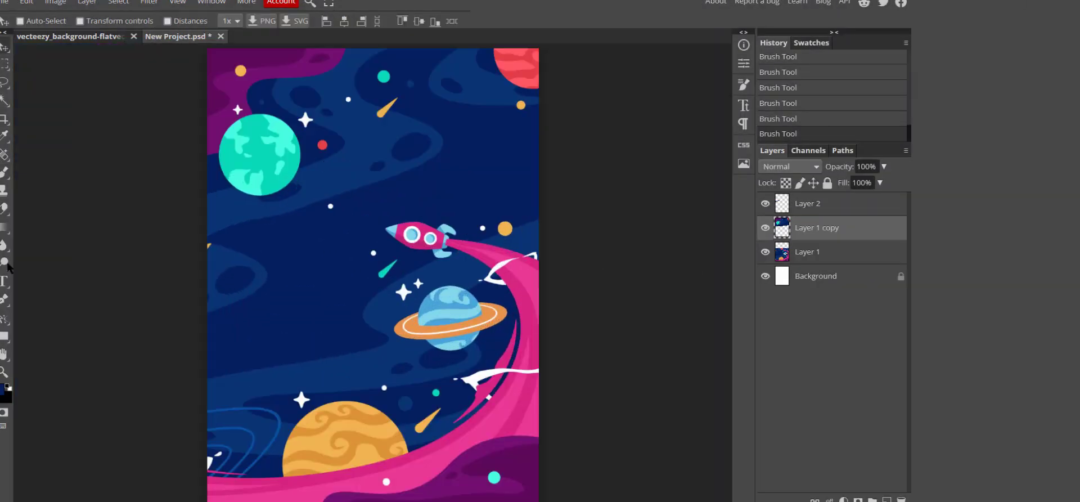
key("t")
left_click(332, 213)
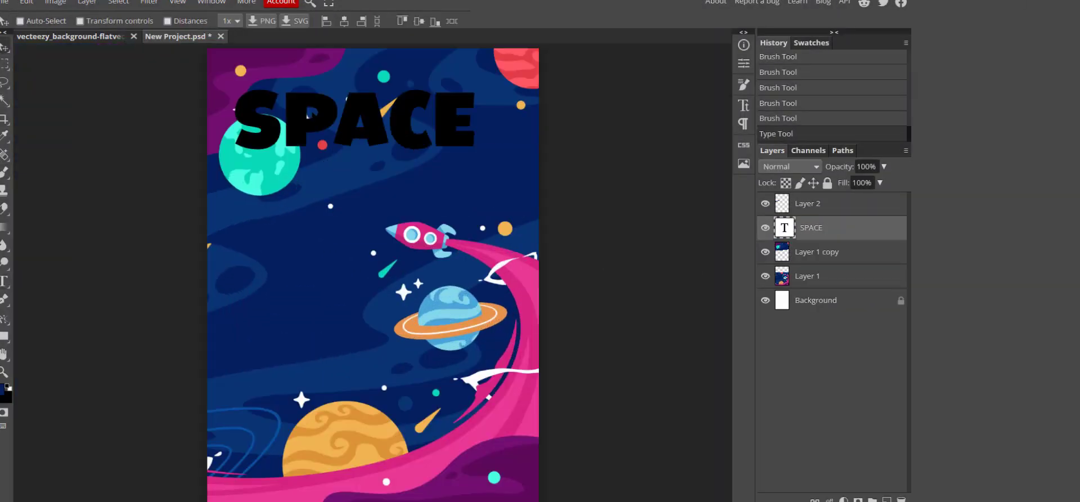
Fill the SPACE title with a gradient angled at 90 degrees.
key("v")
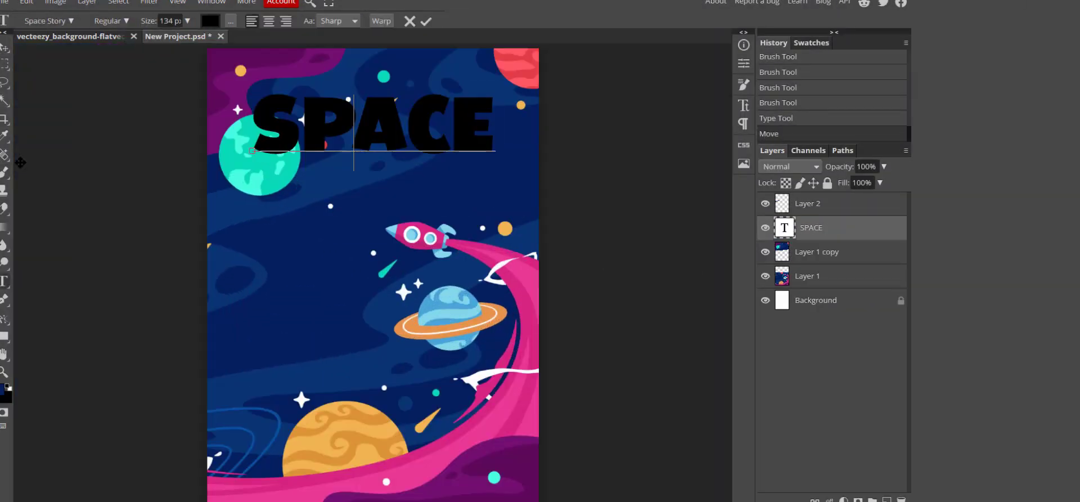
right_click(785, 227)
left_click(799, 213)
left_click(87, 2)
mouse_move(186, 116)
left_click(234, 134)
left_click(628, 151)
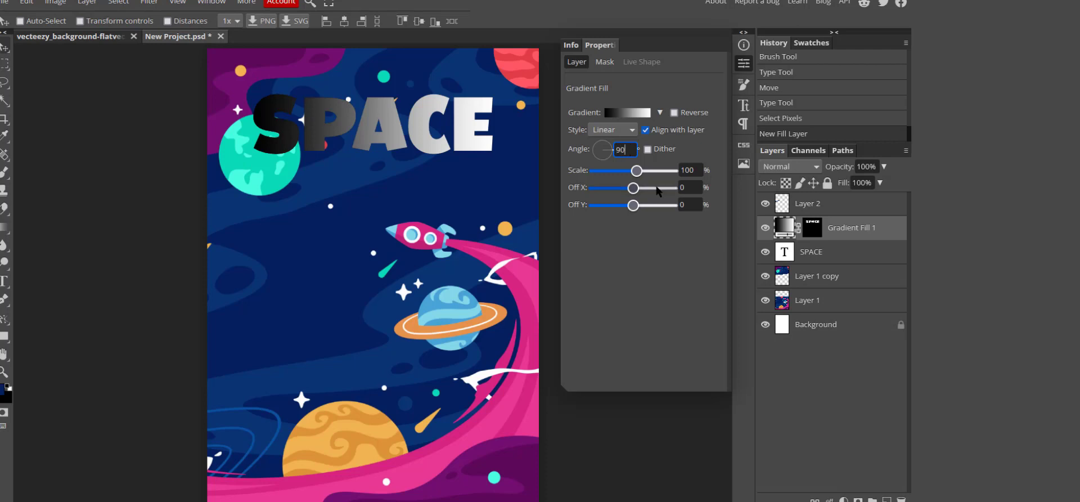
type("90")
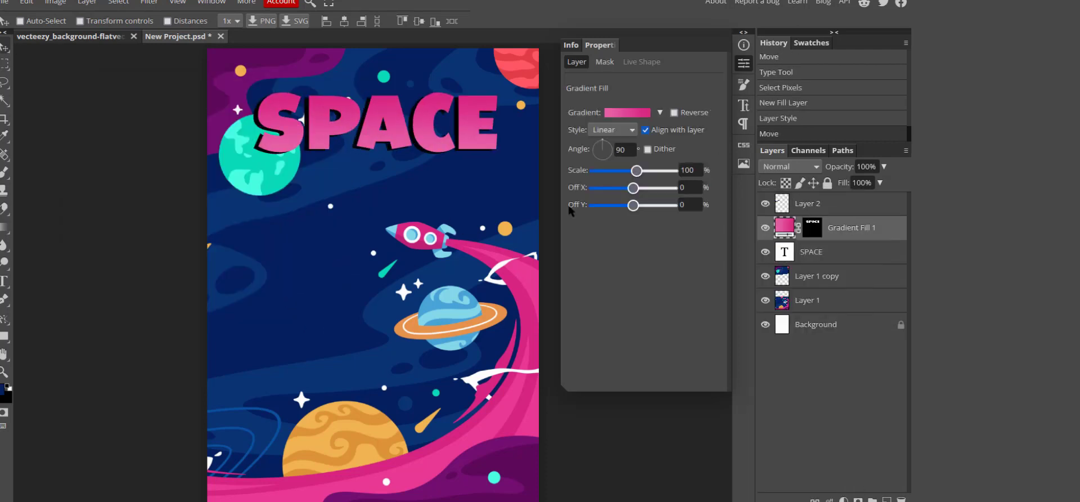
left_click(810, 252, "ctrl")
Add a 37 px 'coloring book' subtitle beneath the SPACE title.
key("t")
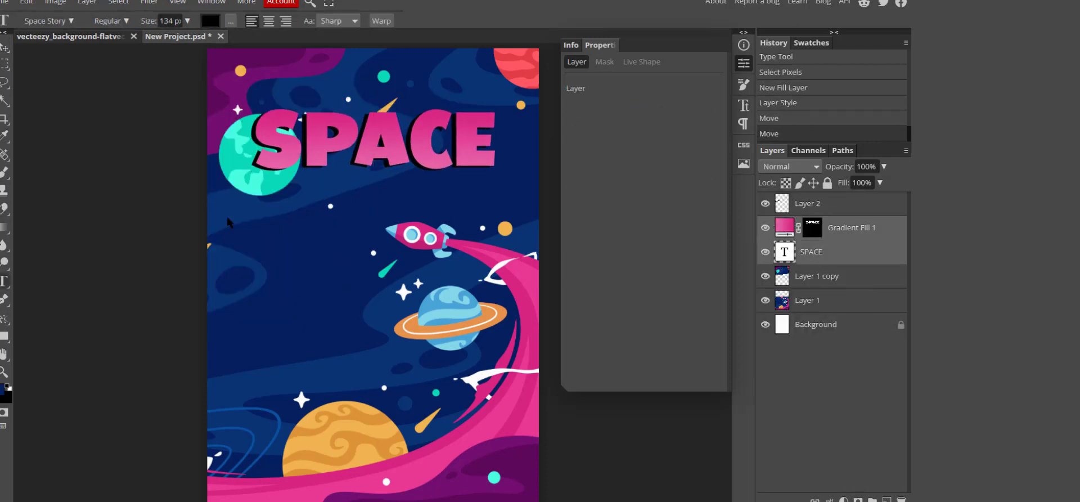
left_click(355, 198)
type("coloring book")
key("ctrl+a")
left_click(187, 21)
left_click_drag(181, 40, 169, 40)
left_click_drag(442, 190, 316, 190)
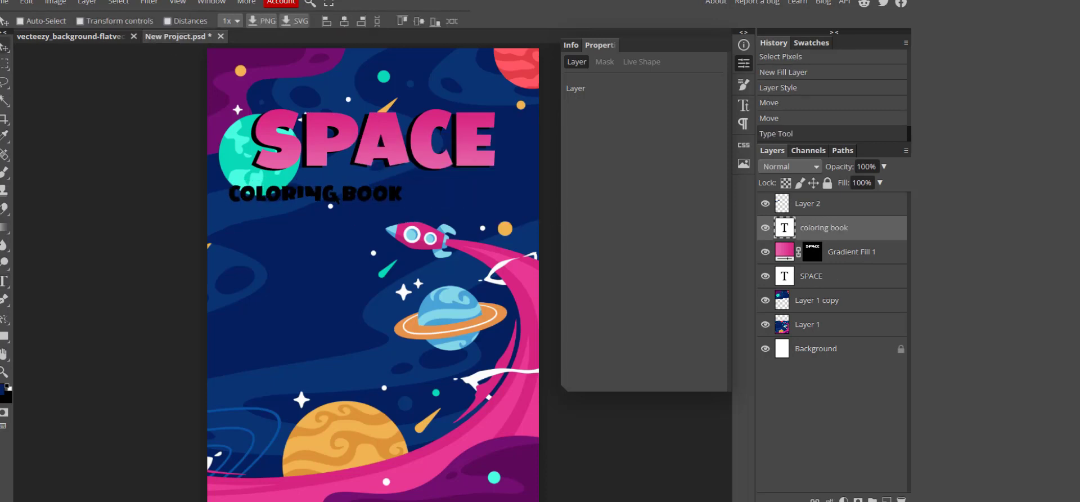
left_click_drag(824, 227, 823, 197)
left_click(402, 188)
Extend the subtitle with 'for ages 3-7' and centre it under the title.
type("for ages 3-7")
key("ctrl+a")
left_click(188, 21)
left_click_drag(169, 40, 164, 40)
left_click(4, 48)
left_click_drag(348, 188, 366, 178)
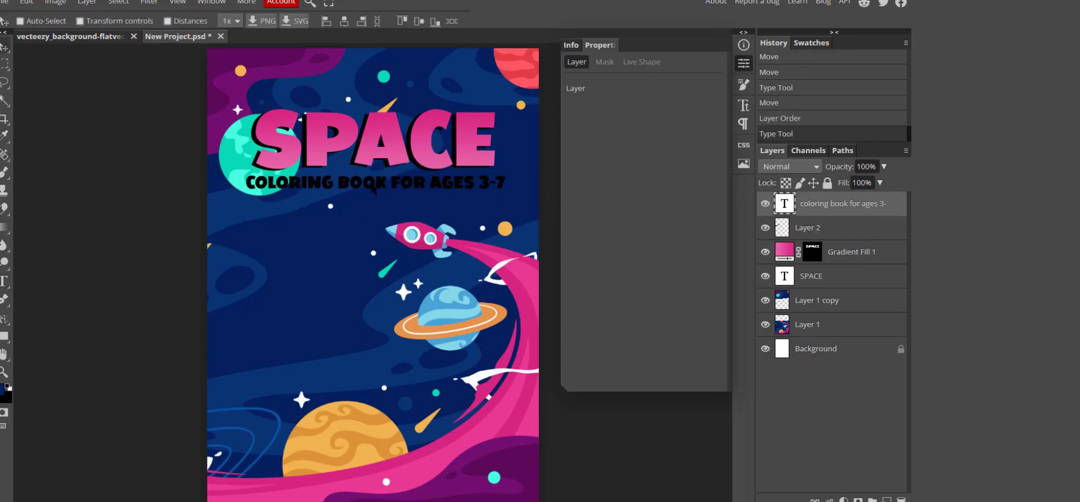
double_click(785, 204)
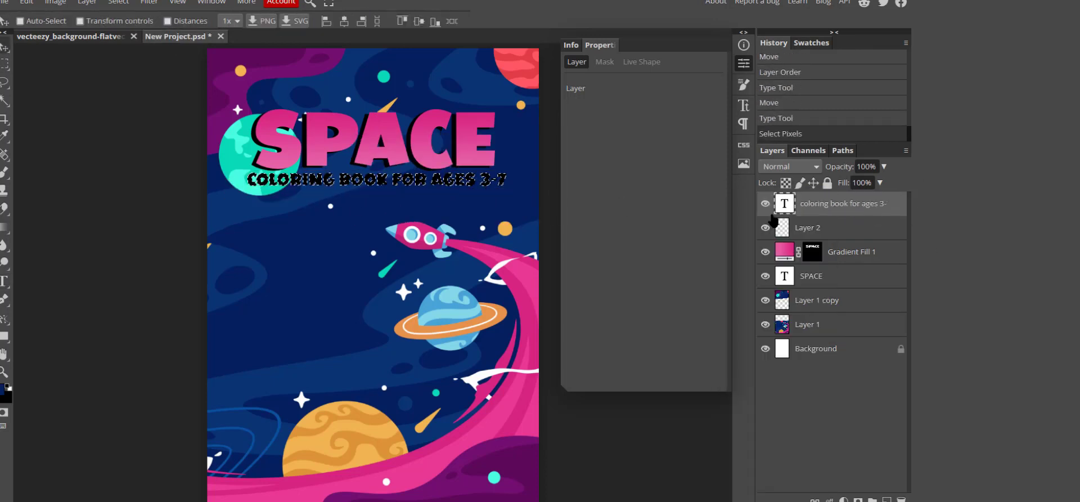
Add a gradient fill layer over the cover and recolour the subtitle white.
left_click(88, 1)
left_click(236, 131)
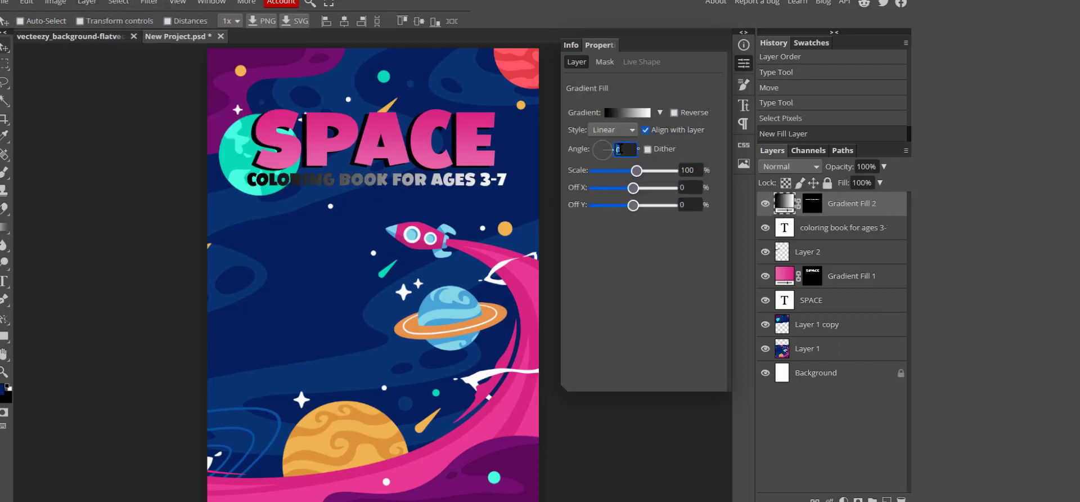
double_click(787, 227)
left_click(210, 21)
left_click(292, 245)
left_click(210, 21)
left_click(292, 245)
left_click(210, 20)
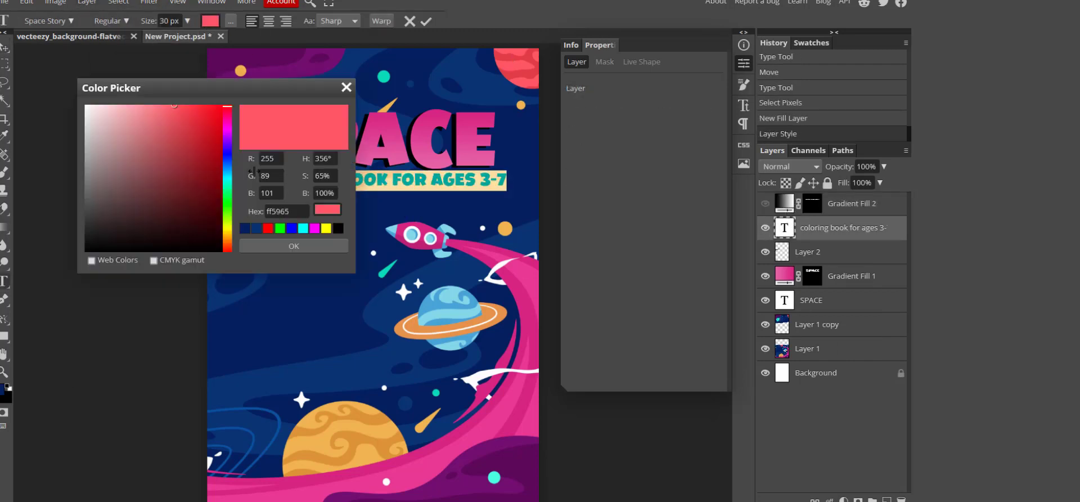
left_click_drag(168, 87, 479, 107)
left_click(237, 138)
left_click(606, 264)
left_click(210, 21)
left_click(84, 104)
left_click(292, 245)
Show the Gradient Fill 2 layer and set its blend mode to Soft Light.
left_click(765, 203)
left_click(852, 203)
left_click(790, 167)
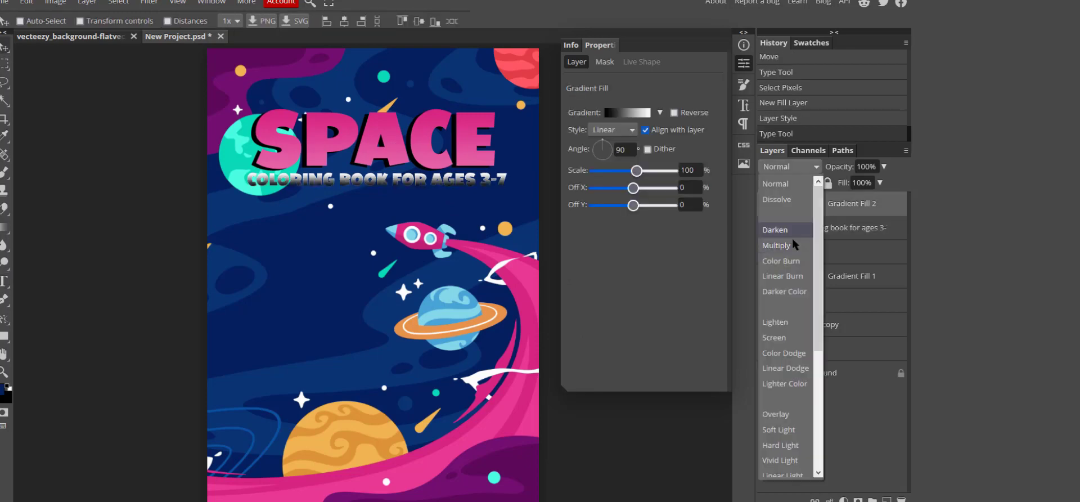
left_click(787, 429)
scroll(506, 281, "down", 1)
left_click(744, 63)
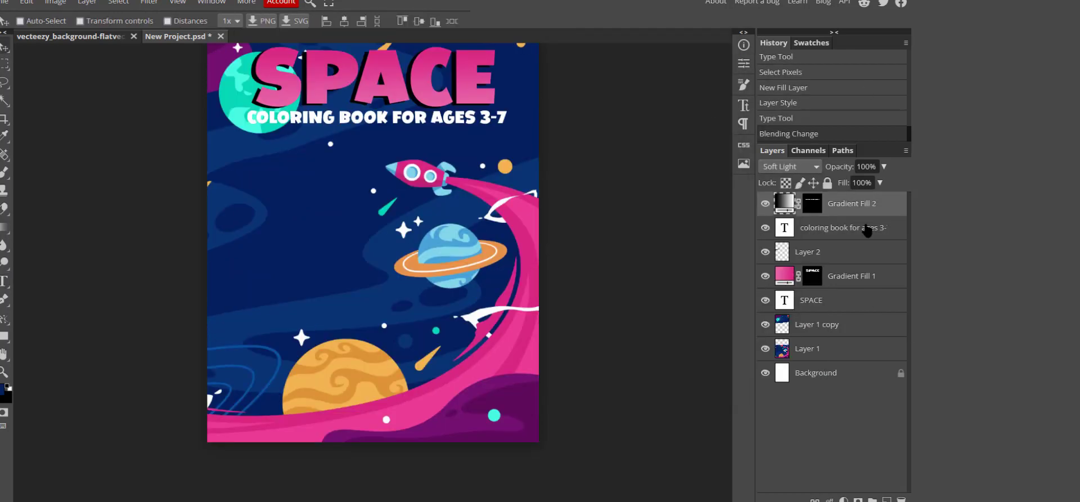
Duplicate the subtitle layer and make the copy's text black as a shadow.
left_click(861, 227)
key("ctrl+j")
double_click(785, 251)
left_click(210, 21)
left_click(84, 248)
left_click(292, 244)
Hide the SPACE title layers and copy a rectangular selection of the comet from Layer 1 copy.
left_click_drag(316, 123, 315, 124)
scroll(650, 245, "up", 2)
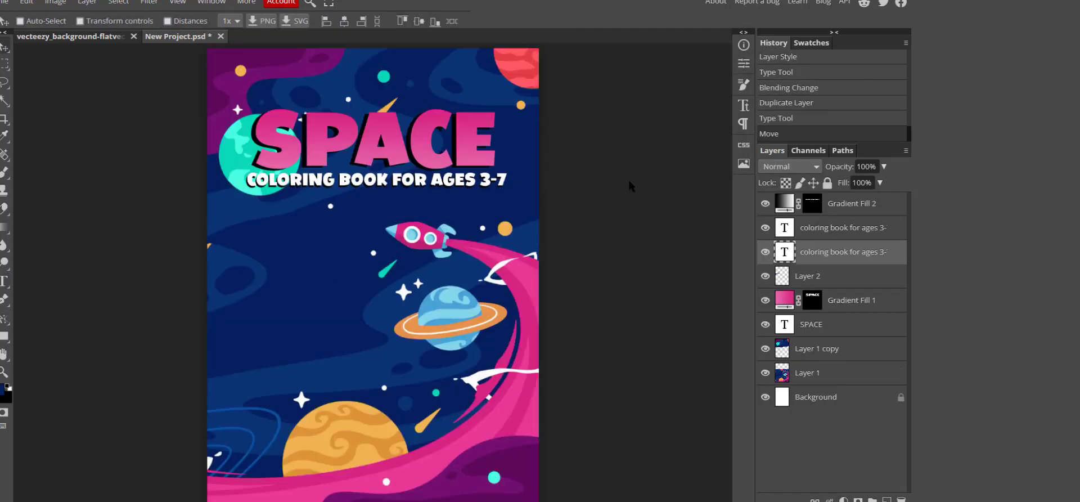
left_click(809, 320)
left_click(765, 324)
left_click(765, 300)
left_click(5, 64)
left_click_drag(373, 153, 402, 183)
left_click(817, 348)
left_click(26, 2)
left_click(34, 97)
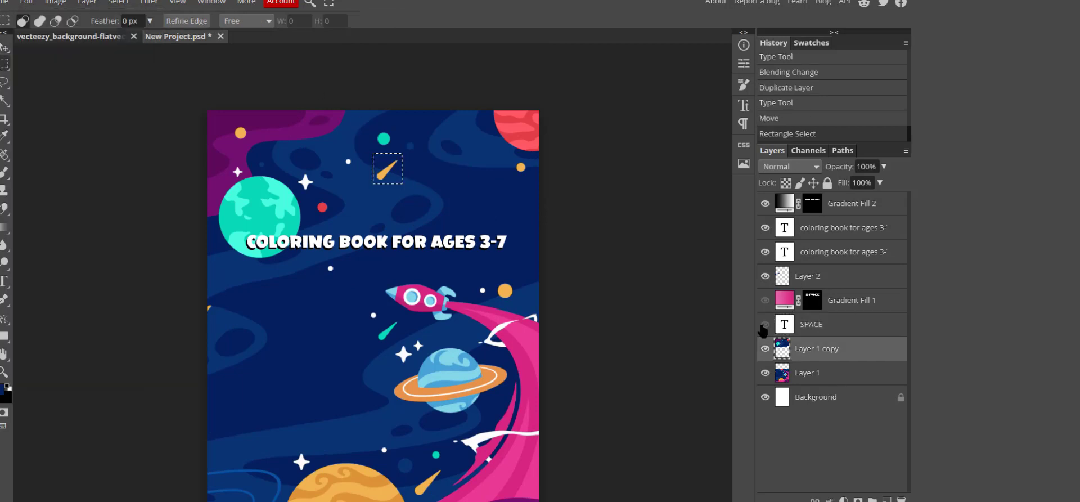
Show the title layers, paste the comet above Gradient Fill 1 with Lighten blending.
left_click(765, 324)
left_click(765, 300)
key("ctrl+v")
left_click_drag(810, 349, 811, 290)
left_click(790, 167)
left_click(776, 322)
Paste a second comet as Layer 4 shifted right, and add the teal dot as Layer 5 with Lighten.
key("ctrl+v")
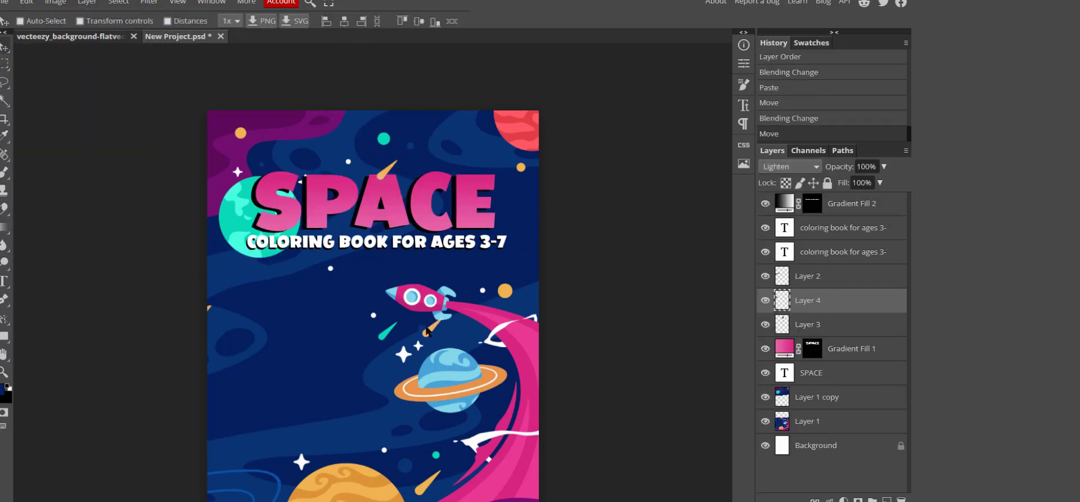
left_click_drag(466, 328, 469, 327)
left_click(4, 63)
left_click(833, 398)
left_click_drag(376, 129, 420, 156)
left_click(790, 166)
left_click(776, 322)
Copy a small dot from Layer 1 copy and paste it as Layer 6.
left_click(4, 47)
left_click(4, 64)
left_click(26, 2)
left_click(817, 423)
left_click(27, 2)
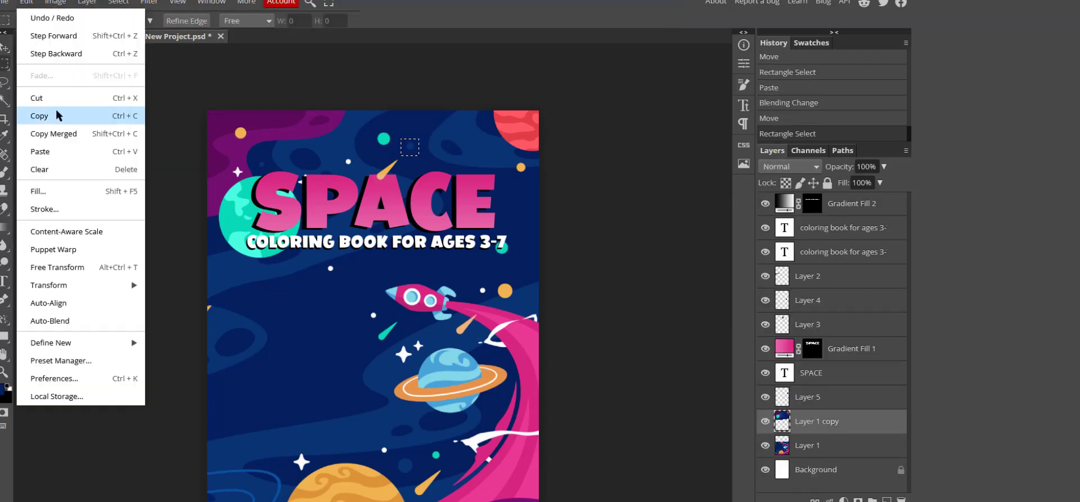
left_click(58, 115)
left_click(27, 2)
left_click(56, 151)
Copy another dot from Layer 1 copy, paste it as Layer 7 and move it into place.
left_click(817, 446)
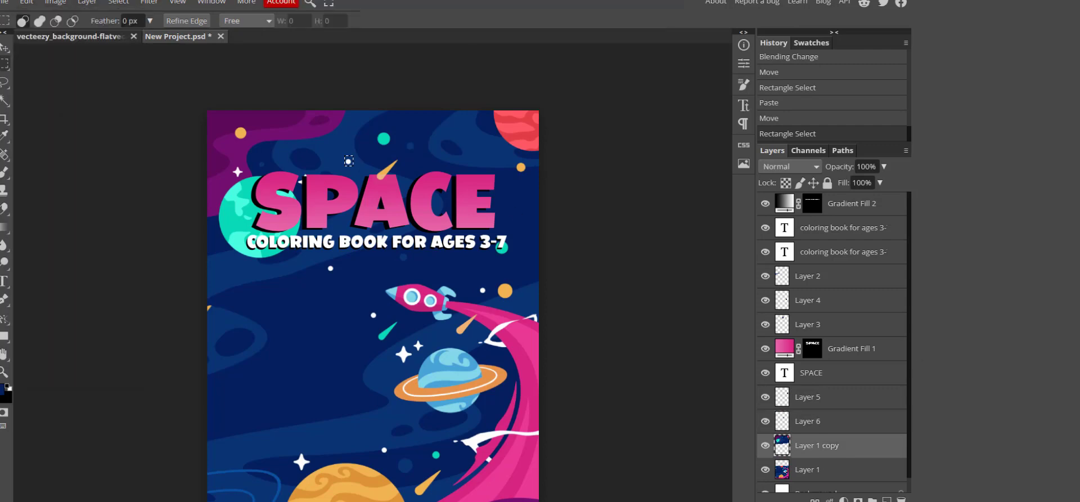
left_click(26, 2)
left_click(55, 115)
left_click(27, 2)
left_click(60, 151)
left_click(4, 48)
left_click_drag(352, 171, 440, 212)
Duplicate Layer 7, set the copy to Lighten, and move it above Gradient Fill 1.
right_click(835, 441)
left_click(844, 168)
left_click(790, 167)
left_click(776, 321)
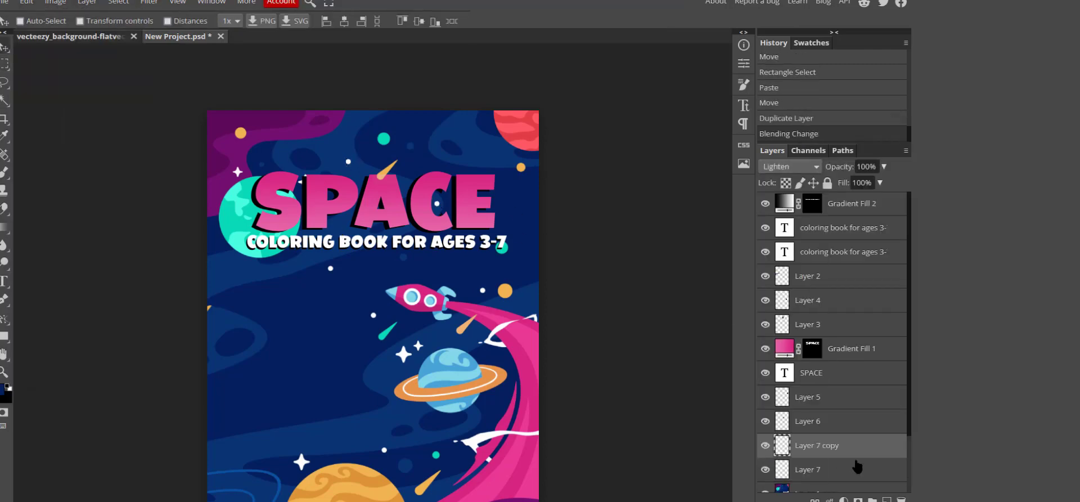
left_click_drag(844, 446, 838, 339)
Paste another dot as Layer 8 and blend it with Lighten.
left_click(26, 2)
left_click(58, 151)
left_click_drag(349, 164, 313, 201)
left_click(790, 166)
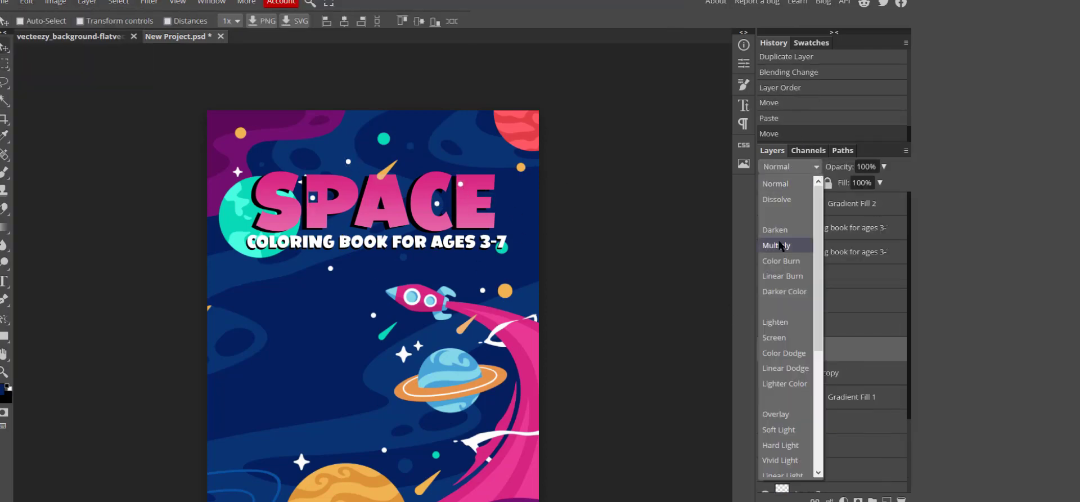
left_click(792, 321)
scroll(442, 303, "down", 1)
scroll(373, 304, "down", 1)
Deselect, duplicate Layer 1, and add a Black & White adjustment layer.
left_click(5, 64)
right_click(5, 82)
scroll(855, 419, "down", 5)
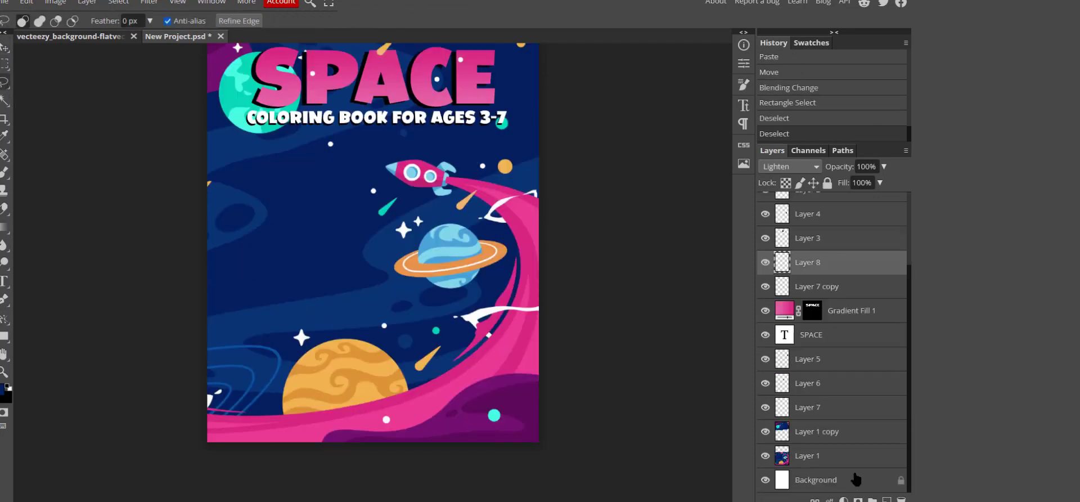
right_click(839, 454)
left_click(848, 168)
left_click(86, 2)
mouse_move(127, 134)
left_click(281, 263)
Merge the Black & White adjustment with the duplicated background layer.
scroll(835, 442, "down", 2)
left_click(844, 431, "shift")
right_click(858, 405, "shift")
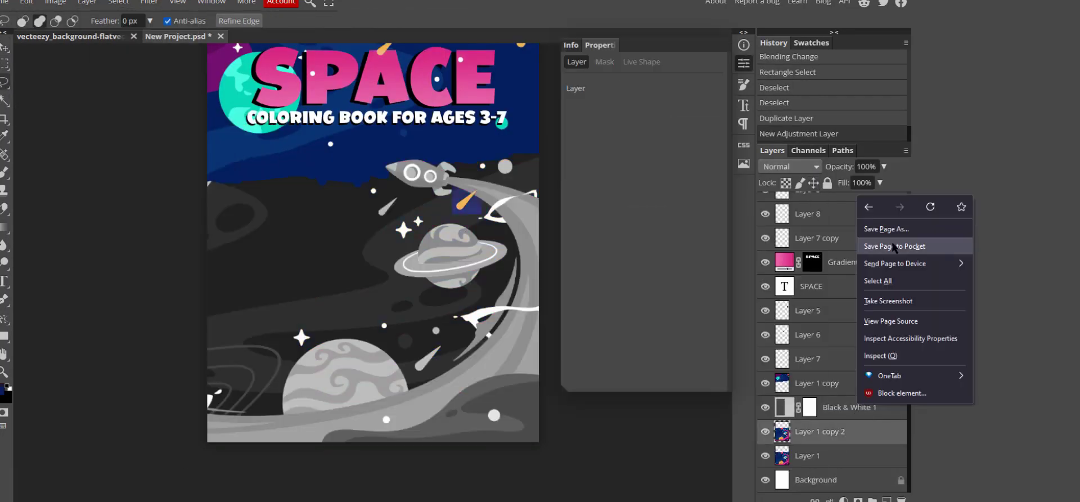
right_click(895, 407)
mouse_move(872, 391)
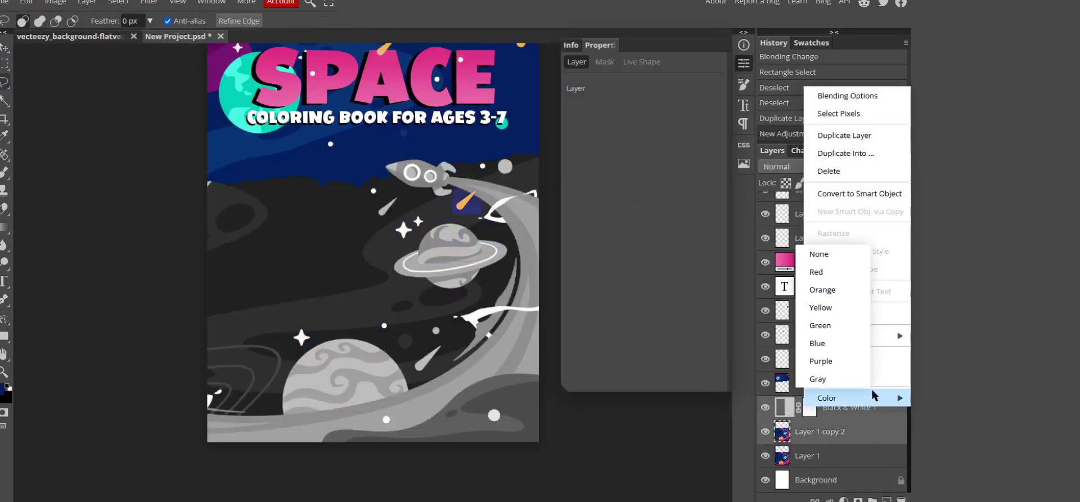
left_click(938, 306)
right_click(864, 413)
left_click(872, 359)
Try Darken, Lighten, then Normal blending on the merged layer, and undo the merge.
left_click(790, 167)
left_click(799, 228)
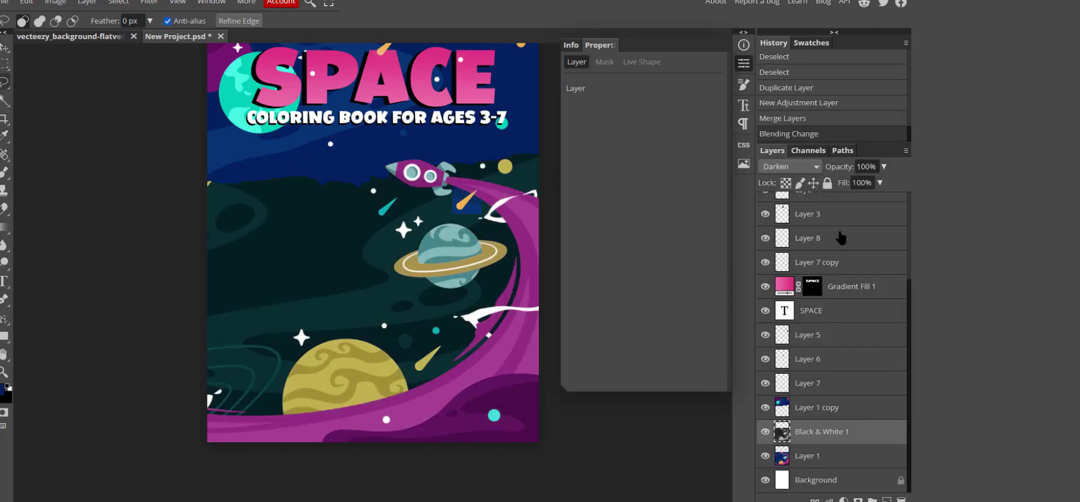
left_click(790, 166)
left_click(788, 262)
left_click(790, 167)
left_click(779, 179)
left_click(861, 72)
Merge the Black & White adjustment into the background copy again.
left_click(856, 437)
left_click(861, 455, "shift")
right_click(867, 429)
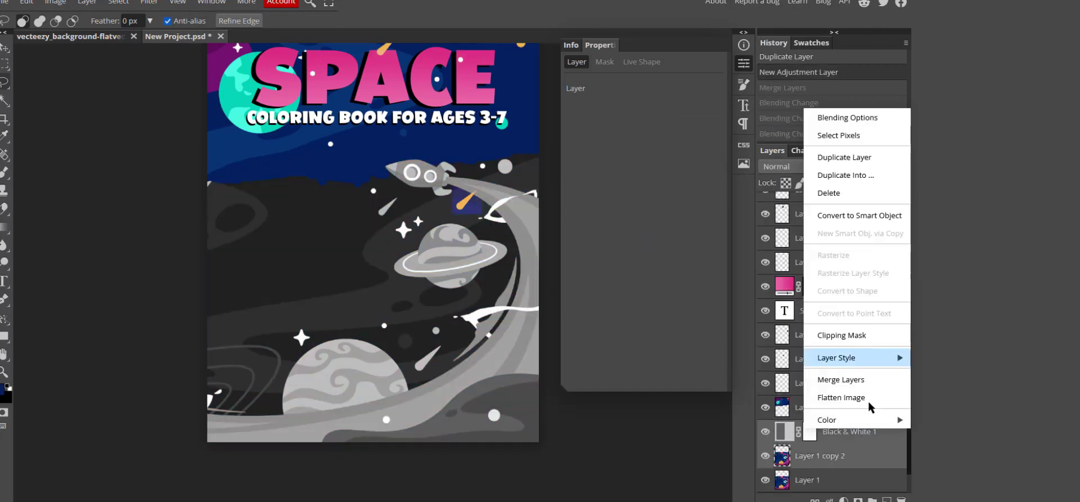
left_click(857, 381)
Add an S-shaped Curves adjustment to brighten and add contrast, then merge it into the greyscale layer.
left_click(87, 2)
mouse_move(135, 133)
left_click(230, 169)
left_click_drag(610, 244, 617, 190)
left_click_drag(639, 163, 635, 164)
left_click_drag(598, 220, 598, 223)
left_click(744, 63)
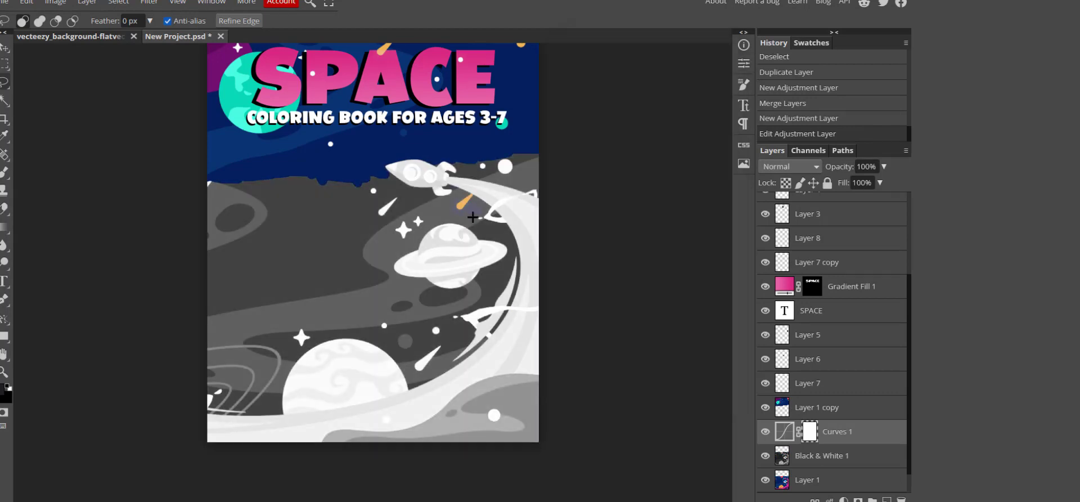
left_click(848, 463)
left_click(842, 432, "shift")
Erase grey along the upper left edge to reveal the blue space.
right_click(842, 432)
left_click(858, 382)
left_click(4, 209)
mouse_move(218, 197)
left_mouse_down()
mouse_move(251, 210)
mouse_move(218, 277)
left_mouse_up()
left_click(26, 21)
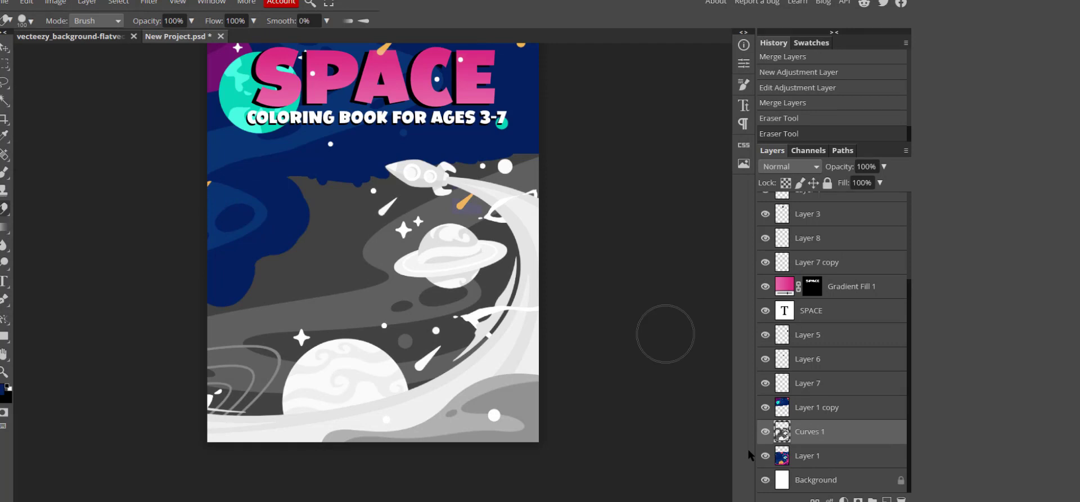
Lasso a grey area, delete it, and deselect.
scroll(168, 338, "up", 4)
key("l")
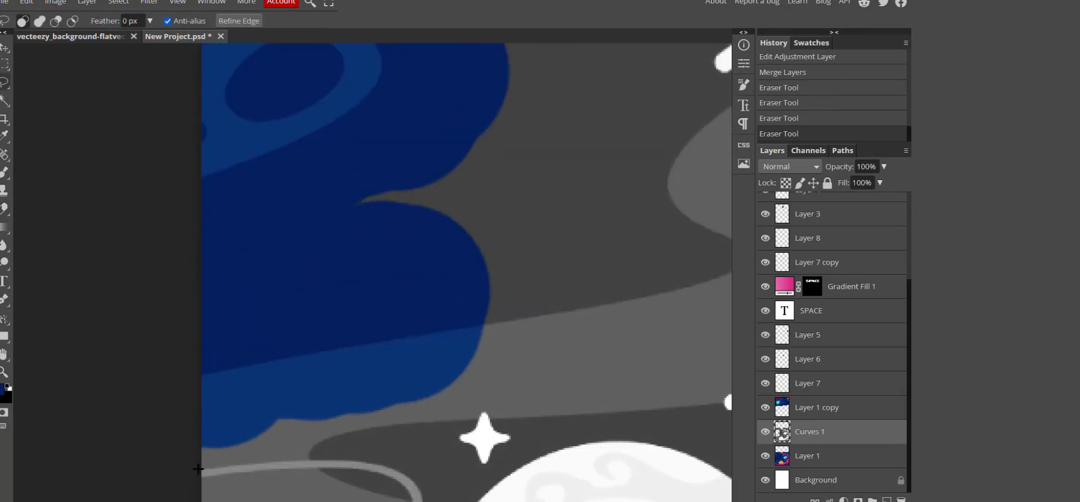
key("Delete")
key("ctrl+d")
key("e")
Erase grey patches to reveal the blue and the ringed planet beneath.
scroll(265, 316, "down", 3)
left_click_drag(265, 315, 219, 396)
left_click_drag(332, 396, 358, 345)
scroll(389, 242, "up", 2)
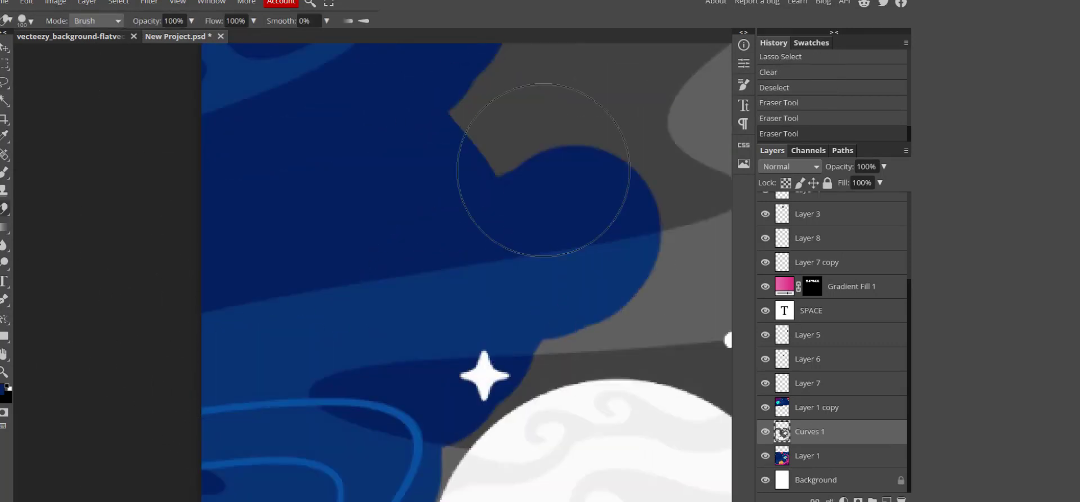
scroll(343, 326, "down", 5)
scroll(343, 326, "up", 2)
left_click_drag(414, 328, 451, 290)
scroll(488, 358, "down", 2)
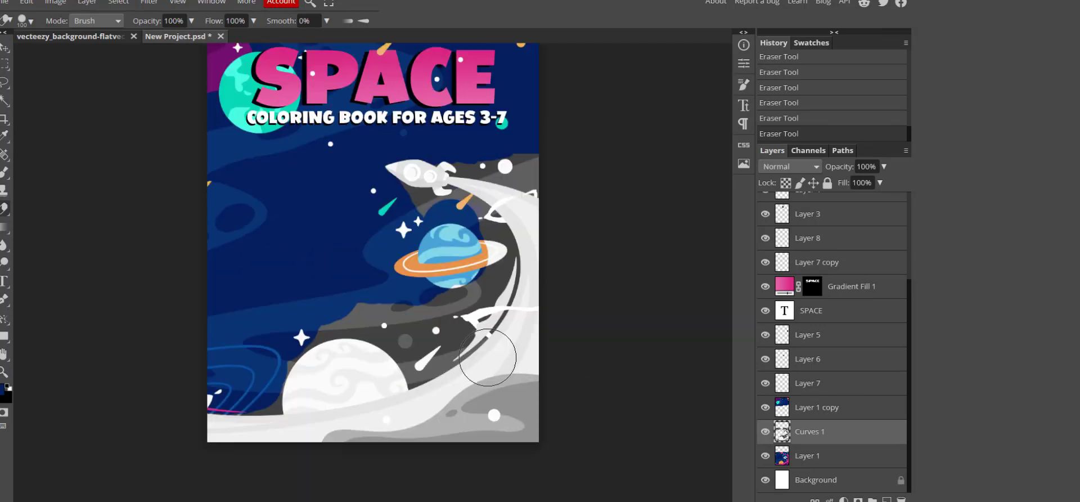
scroll(457, 394, "up", 3)
Erase grey spots and the band over the purple cloud, then undo those strokes.
left_click(140, 401)
left_click_drag(540, 309, 628, 316)
left_click(559, 246)
left_click_drag(654, 232, 678, 234)
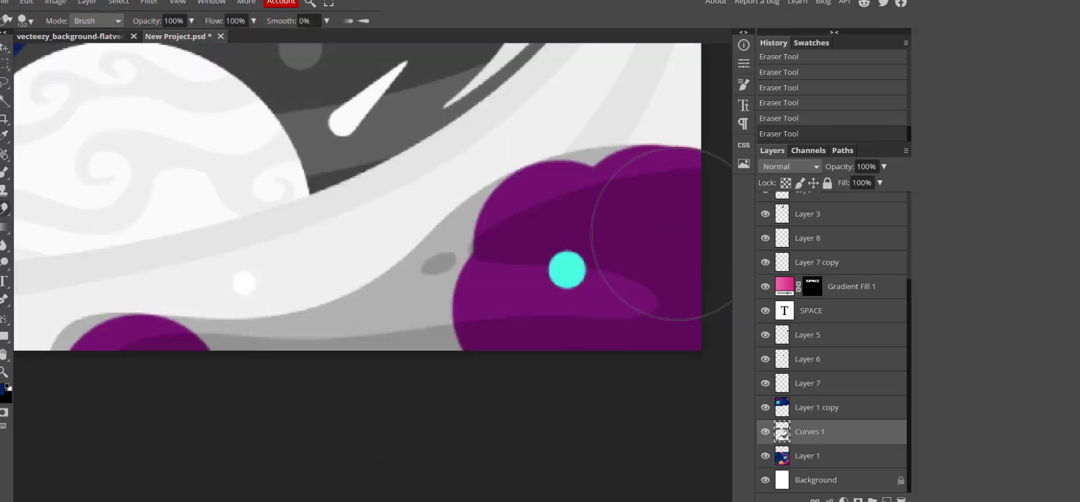
key("ctrl+z")
key("ctrl+z")
key("ctrl+z")
key("ctrl+z")
key("ctrl+z")
key("ctrl+z")
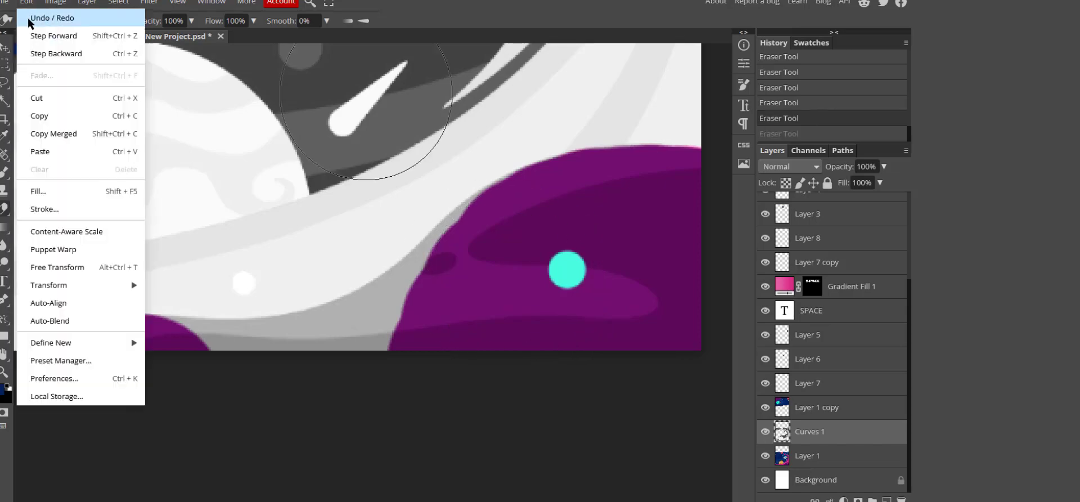
key("ctrl+z")
key("ctrl+z")
key("ctrl+z")
Erase grey strips along the purple cloud's edge, undoing the last stroke.
left_click_drag(689, 251, 421, 338)
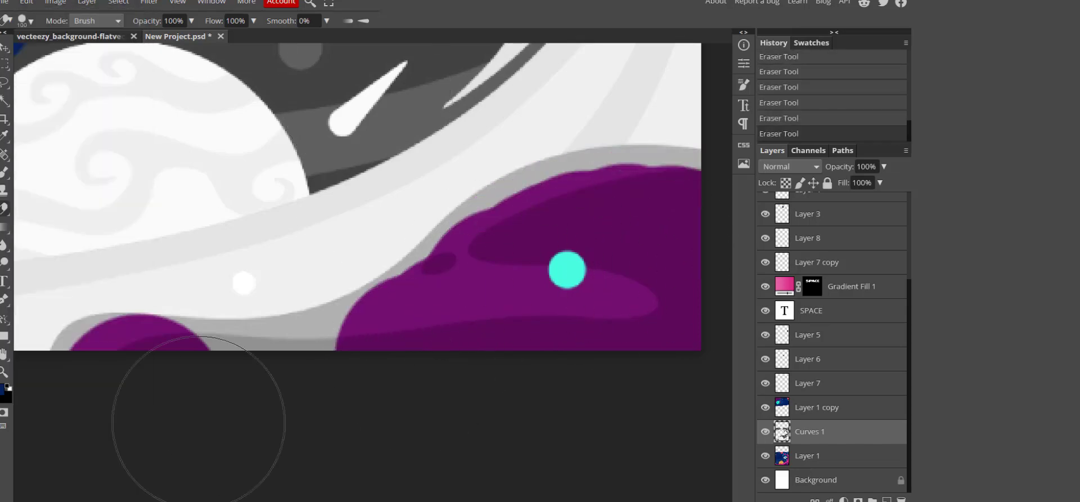
left_click_drag(198, 422, 476, 323)
key("ctrl+z")
scroll(334, 391, "up", 3)
Shrink the eraser to 4 px and erase fine grey remnants over the purple.
left_click(30, 21)
left_click_drag(115, 51, 92, 51)
scroll(316, 184, "up", 4)
mouse_move(458, 193)
left_mouse_down()
mouse_move(310, 290)
mouse_move(485, 167)
left_mouse_up()
left_click_drag(215, 287, 374, 279)
scroll(388, 254, "up", 3)
Erase the remaining thin grey streaks across the purple area.
mouse_move(701, 107)
left_mouse_down()
mouse_move(528, 261)
mouse_move(366, 329)
left_mouse_up()
left_click_drag(723, 113, 574, 248)
scroll(196, 315, "down", 2)
mouse_move(197, 285)
left_mouse_down()
mouse_move(216, 406)
mouse_move(73, 346)
mouse_move(80, 427)
left_mouse_up()
scroll(137, 359, "down", 3)
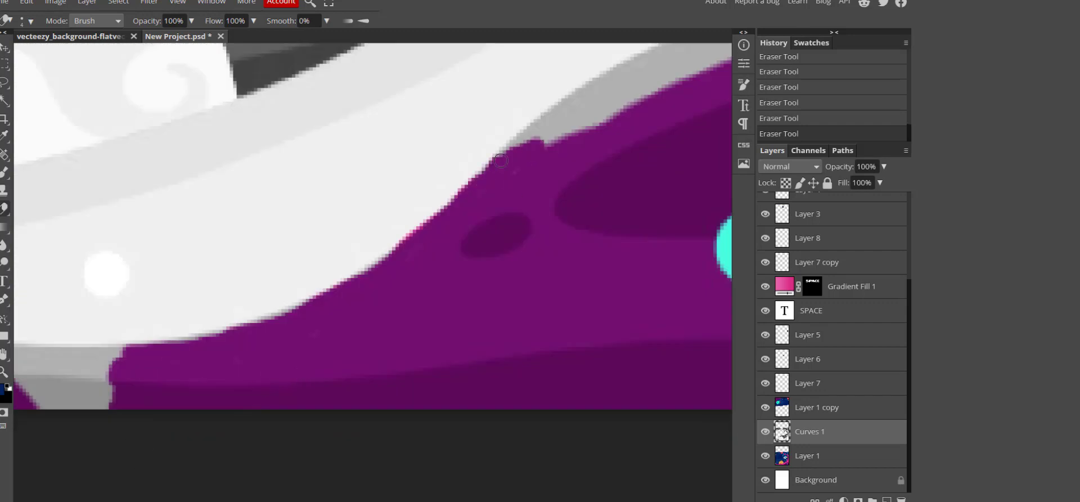
scroll(501, 161, "up", 1)
left_click_drag(701, 102, 564, 174)
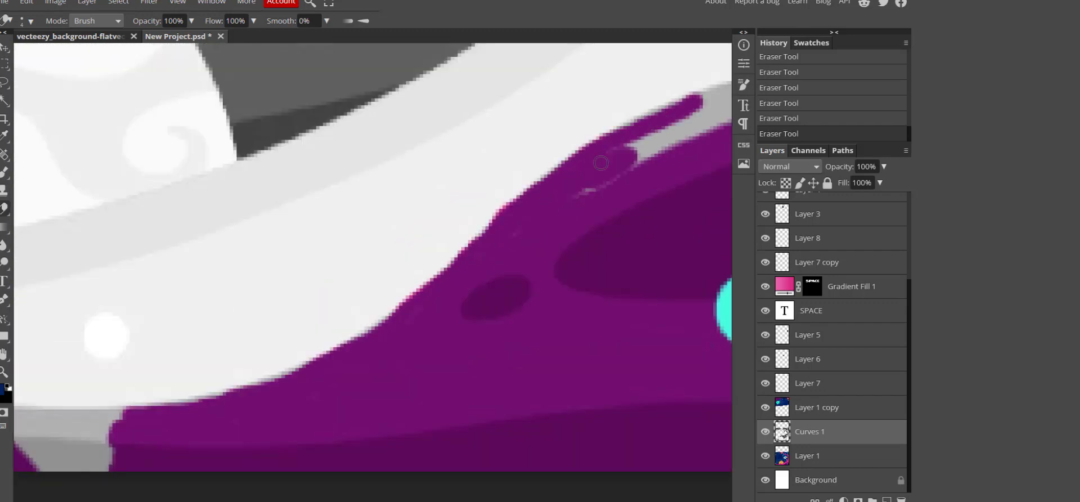
scroll(101, 433, "down", 2)
Lasso two leftover grey patches, delete them, and deselect.
key("l")
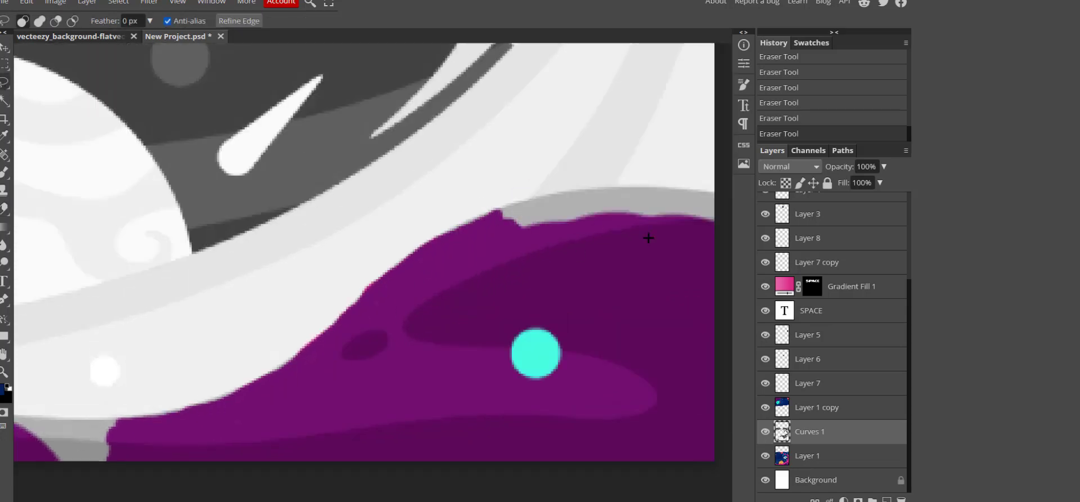
scroll(675, 221, "up", 5)
mouse_move(145, 194)
left_mouse_down()
mouse_move(446, 130)
mouse_move(148, 198)
left_mouse_up()
key("Delete")
left_click_drag(484, 122, 533, 137)
key("Delete")
key("ctrl+d")
Lasso another remaining grey patch, delete it, and deselect.
key("m")
key("l")
scroll(717, 282, "up", 4)
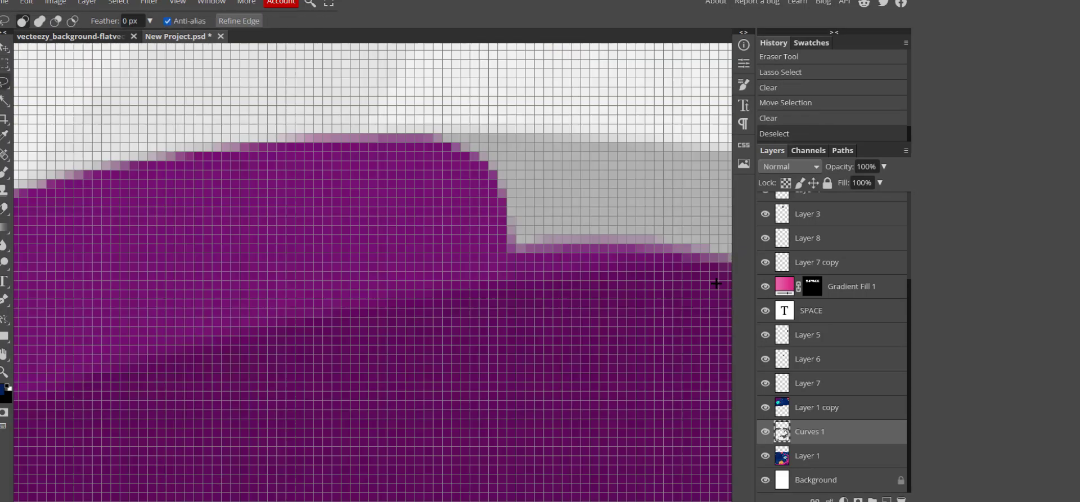
mouse_move(172, 170)
left_mouse_down()
mouse_move(699, 217)
mouse_move(275, 255)
left_mouse_up()
key("Delete")
key("ctrl+d")
key("m")
scroll(275, 256, "down", 5)
Erase grey near the cover's right edge and along the purple blob's top edge.
key("e")
left_click_drag(348, 254, 360, 265)
scroll(285, 299, "down", 5)
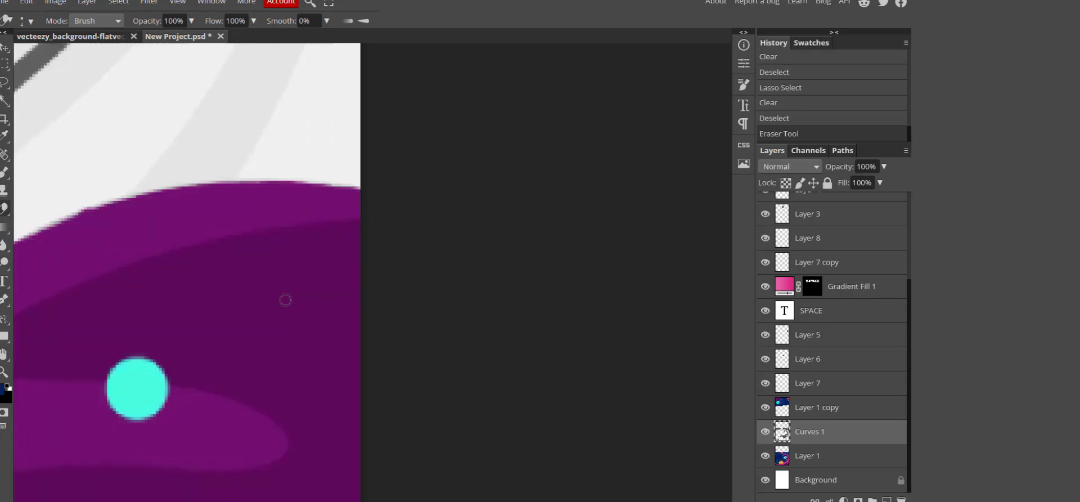
scroll(364, 430, "up", 8)
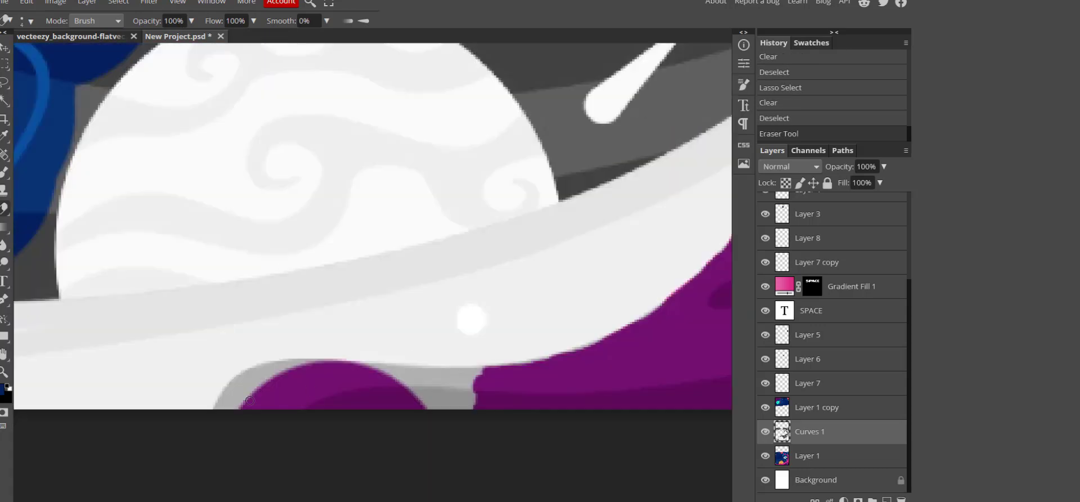
mouse_move(175, 341)
left_mouse_down()
mouse_move(307, 240)
mouse_move(369, 231)
left_mouse_up()
left_click_drag(454, 206, 378, 213)
left_click_drag(469, 196, 543, 198)
Erase the grey gap above the purple blob and the strip along its edge.
scroll(569, 337, "down", 8)
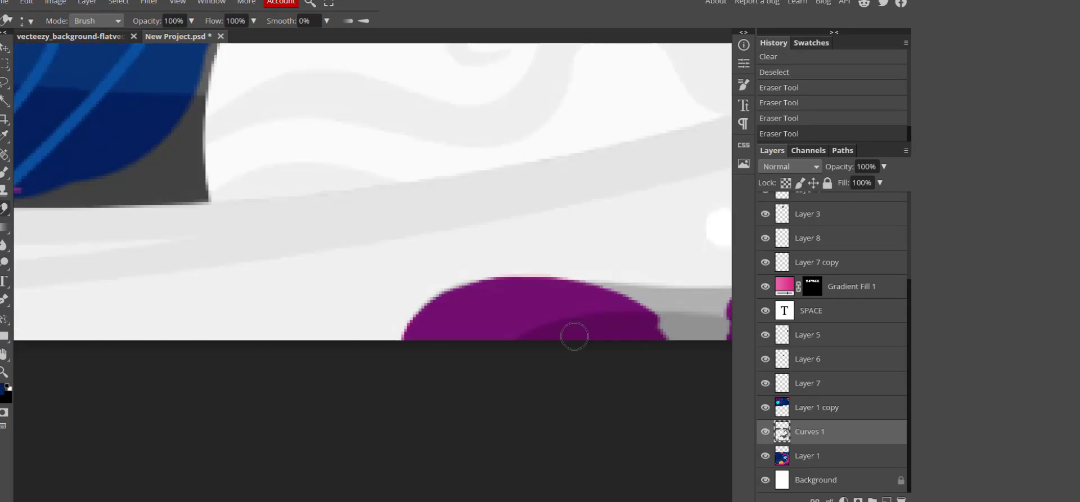
scroll(419, 426, "up", 5)
left_click_drag(217, 373, 335, 380)
scroll(190, 445, "up", 5)
left_click_drag(205, 183, 589, 200)
scroll(586, 268, "down", 8)
scroll(467, 419, "up", 6)
Brush-touch the white-to-purple edge, undo the unwanted strokes, and fit the cover in view.
key("b")
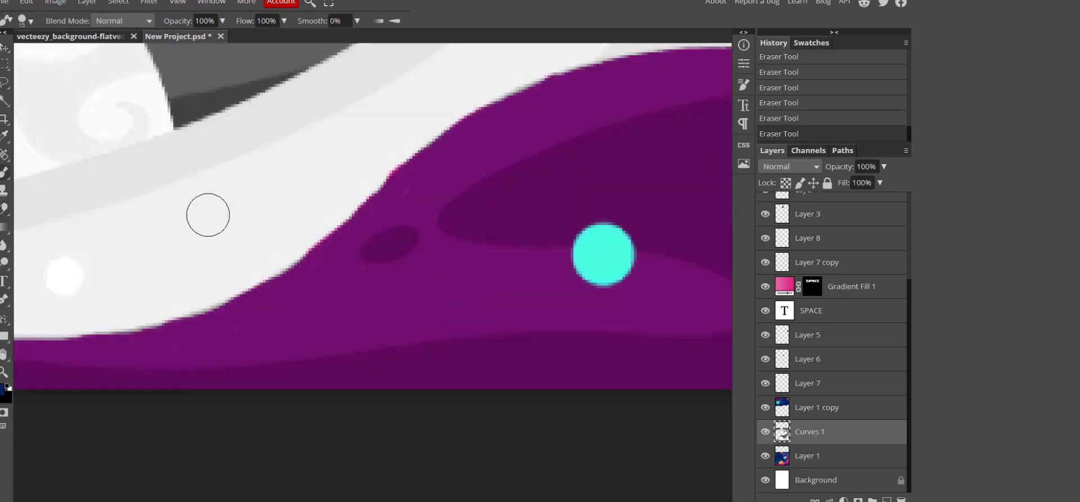
key("ctrl+z")
left_click_drag(164, 299, 405, 135)
key("ctrl+z")
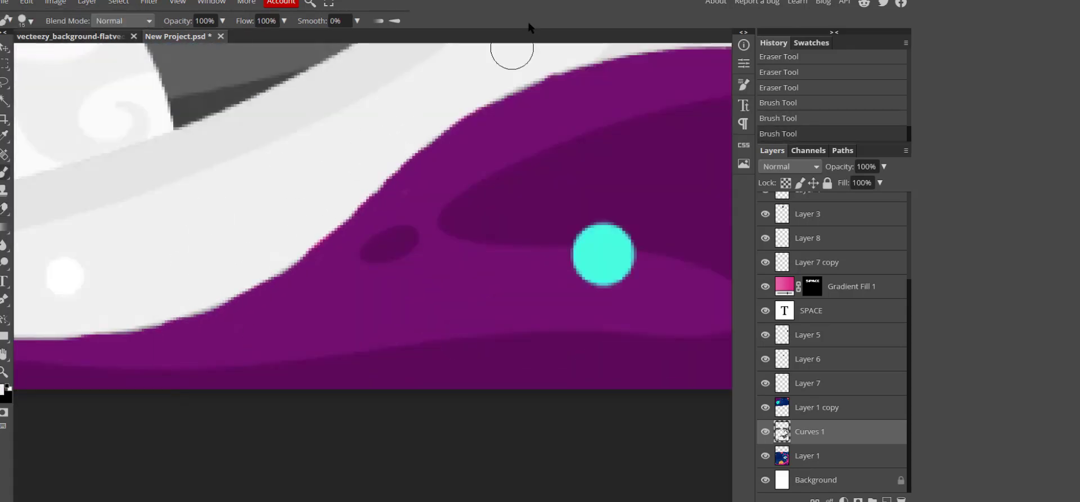
key("ctrl+z")
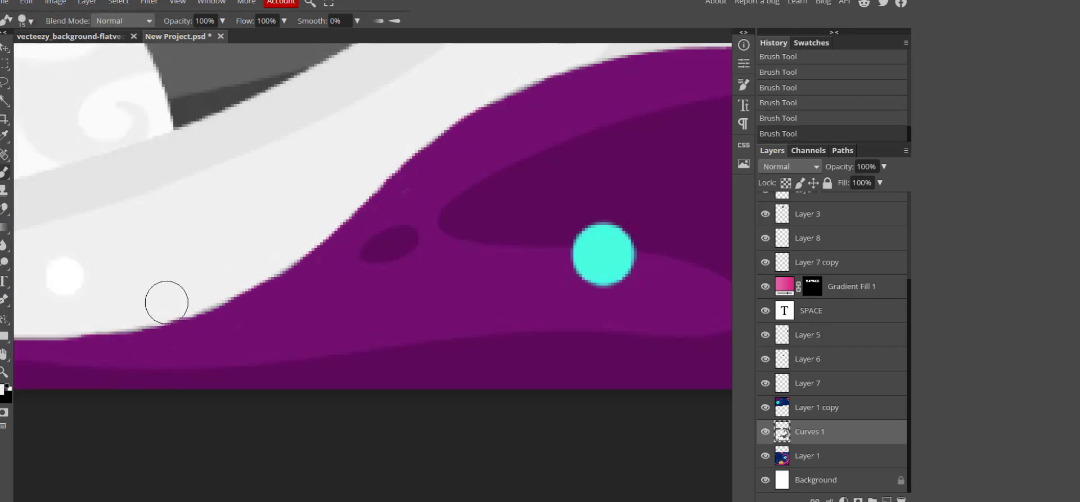
key("ctrl+z")
key("ctrl+shift+z")
scroll(509, 125, "up", 2)
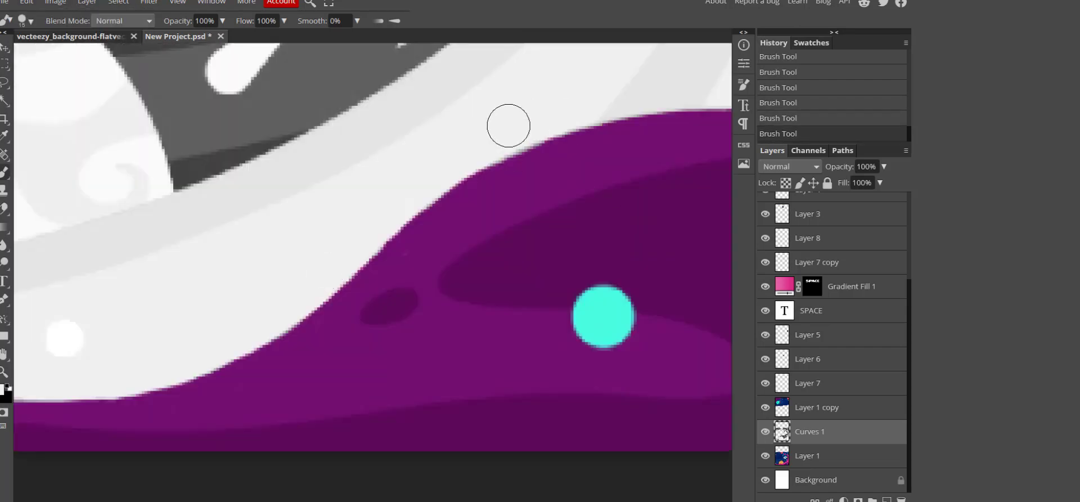
key("ctrl+z")
key("ctrl+0")
scroll(571, 307, "down", 3)
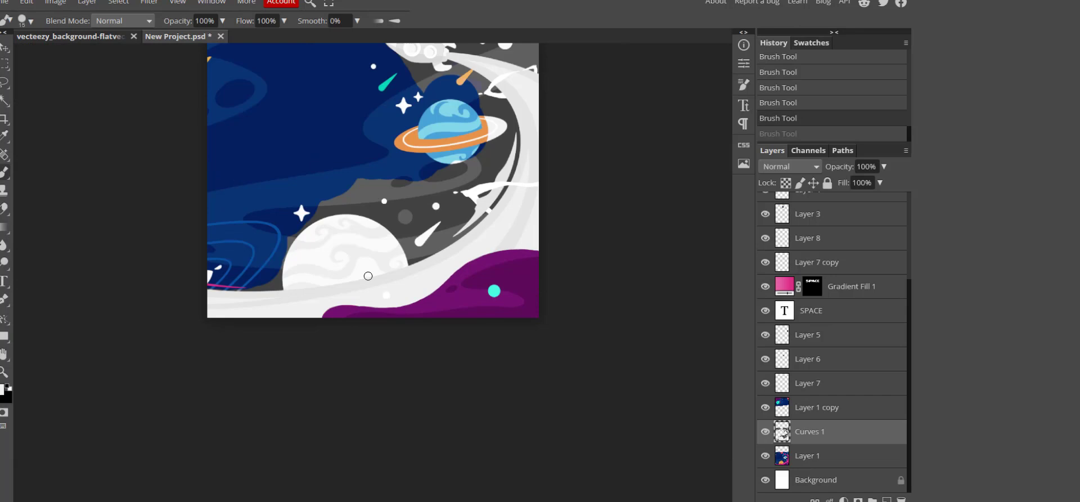
Erase grey off the orange planet and around the comets in the sky.
left_click(4, 209)
scroll(303, 311, "up", 5)
left_click_drag(227, 222, 315, 212)
left_click(26, 2)
left_click(37, 17)
scroll(270, 225, "up", 2)
mouse_move(231, 256)
left_mouse_down()
mouse_move(258, 247)
mouse_move(360, 71)
left_mouse_up()
left_click_drag(529, 357, 659, 287)
scroll(659, 264, "down", 2)
left_click_drag(639, 415, 296, 434)
mouse_move(433, 285)
left_mouse_down()
mouse_move(357, 394)
mouse_move(333, 308)
left_mouse_up()
left_click_drag(413, 396, 457, 355)
Redo the sky erasing to reveal blue sky and the pink comet.
key("ctrl+z")
scroll(505, 431, "up", 2)
left_click_drag(424, 245, 385, 288)
left_click_drag(397, 195, 312, 291)
left_click(26, 2)
left_click_drag(374, 301, 369, 314)
left_click(36, 17)
mouse_move(435, 225)
left_mouse_down()
mouse_move(484, 129)
mouse_move(446, 157)
left_mouse_up()
scroll(446, 157, "up", 5)
left_click_drag(395, 222, 447, 266)
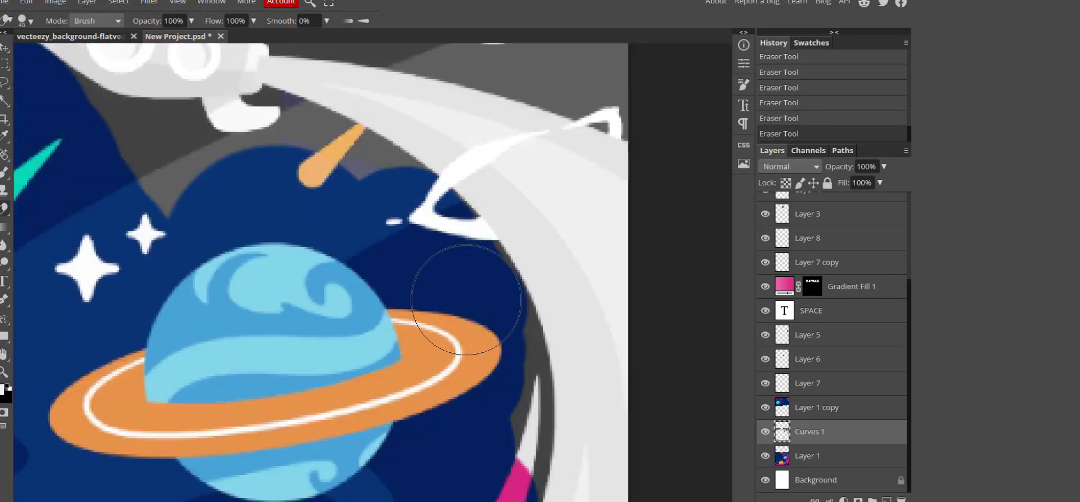
scroll(451, 270, "up", 3)
Clear the grey around the orange moon and below the rocket.
mouse_move(624, 112)
left_mouse_down()
mouse_move(422, 102)
mouse_move(594, 193)
left_mouse_up()
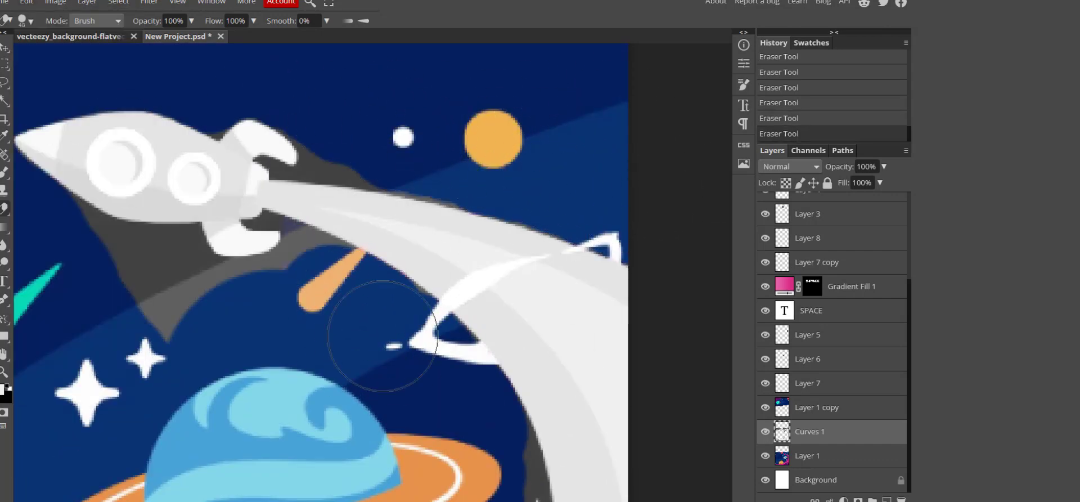
left_click_drag(115, 290, 180, 290)
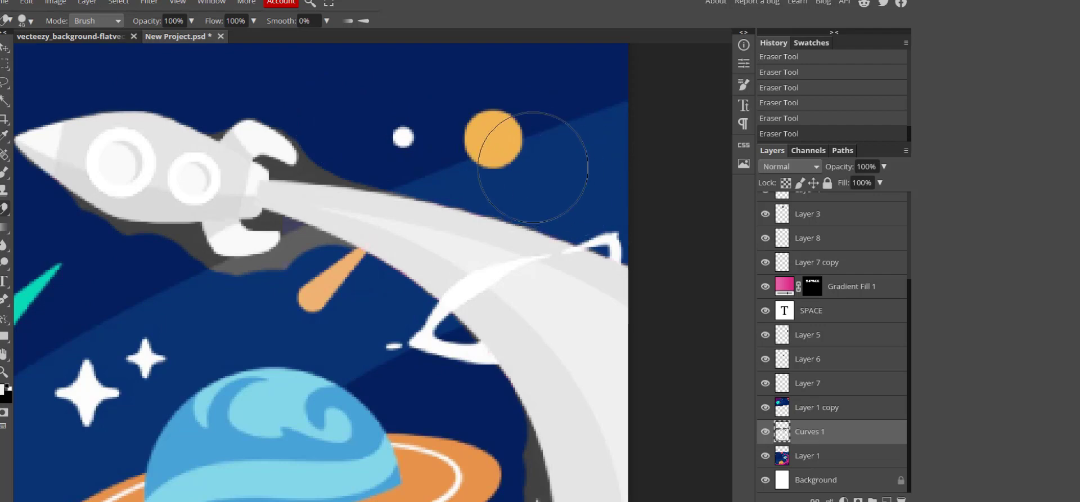
scroll(533, 167, "down", 8)
scroll(498, 244, "down", 6)
scroll(272, 313, "down", 5)
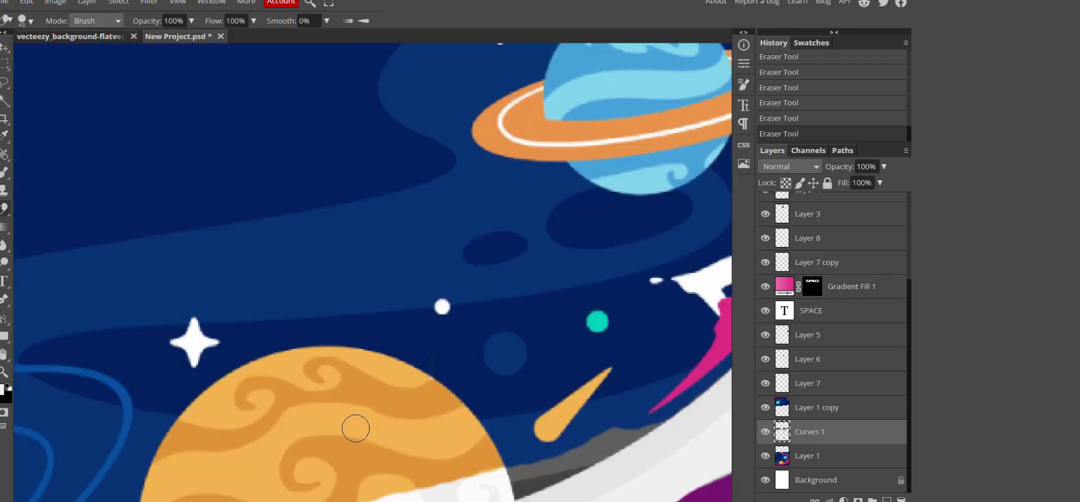
scroll(421, 495, "up", 8)
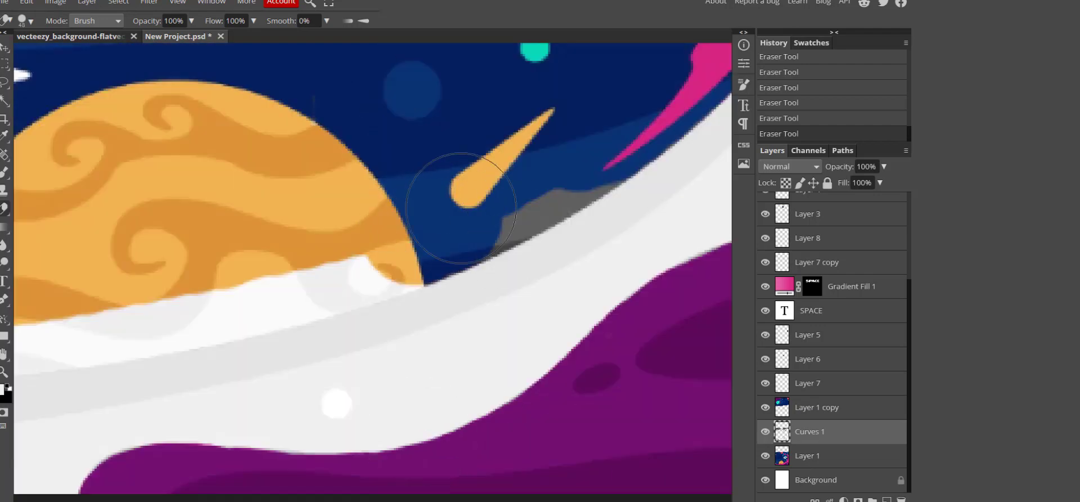
left_click_drag(279, 271, 309, 265)
key("ctrl+z")
scroll(357, 399, "up", 6)
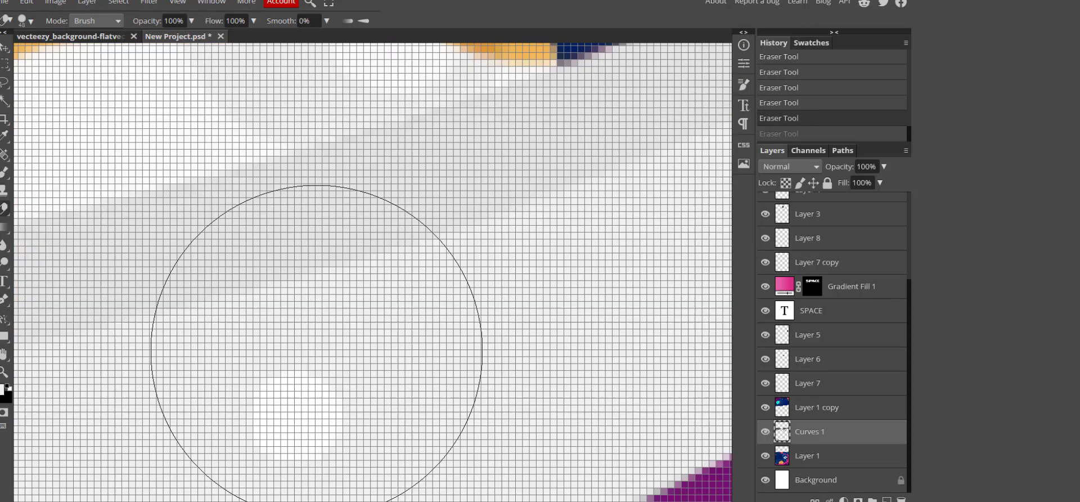
Reduce the eraser to size 11 and erase grey along the planet's edge.
left_click(285, 377)
left_click(27, 2)
left_click(36, 19)
left_click(31, 22)
left_click_drag(107, 52, 93, 54)
scroll(405, 225, "up", 3)
mouse_move(391, 217)
left_mouse_down()
mouse_move(507, 181)
mouse_move(360, 141)
left_mouse_up()
key("ctrl+z")
Lasso the grey strip along the planet edge and delete it.
scroll(478, 360, "down", 6)
scroll(160, 393, "up", 8)
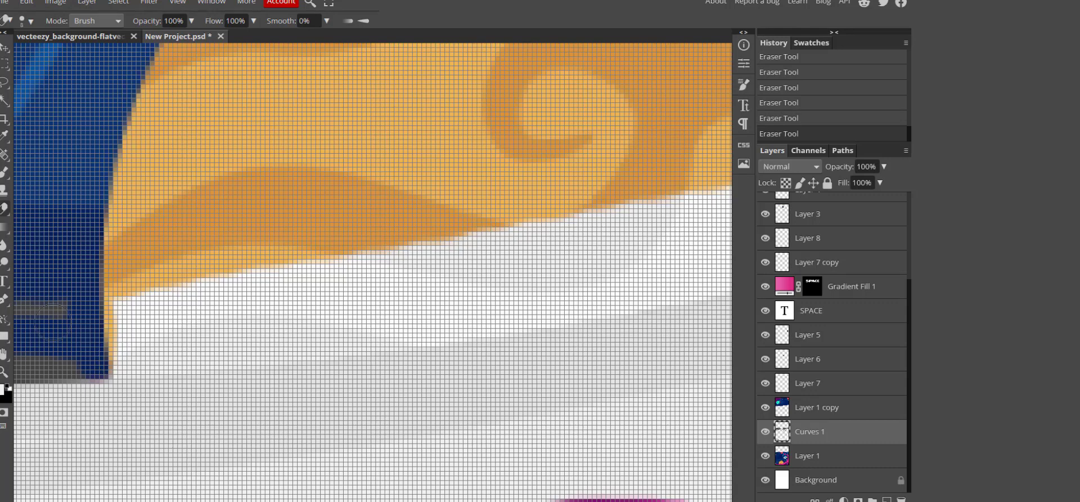
scroll(51, 332, "down", 4)
scroll(41, 357, "up", 4)
scroll(225, 425, "down", 4)
key("ctrl+z")
scroll(137, 439, "up", 4)
key("l")
mouse_move(94, 357)
left_mouse_down()
mouse_move(194, 361)
mouse_move(89, 289)
left_mouse_up()
key("Delete")
Erase the grey edge strips along the page's left side.
left_click(6, 210)
key("ctrl+w")
left_click(624, 276)
left_click_drag(439, 363, 703, 217)
scroll(507, 315, "down", 8)
scroll(216, 337, "up", 8)
left_click_drag(344, 328, 614, 349)
Paint light grey brush strokes over the edge.
key("b")
scroll(174, 299, "down", 2)
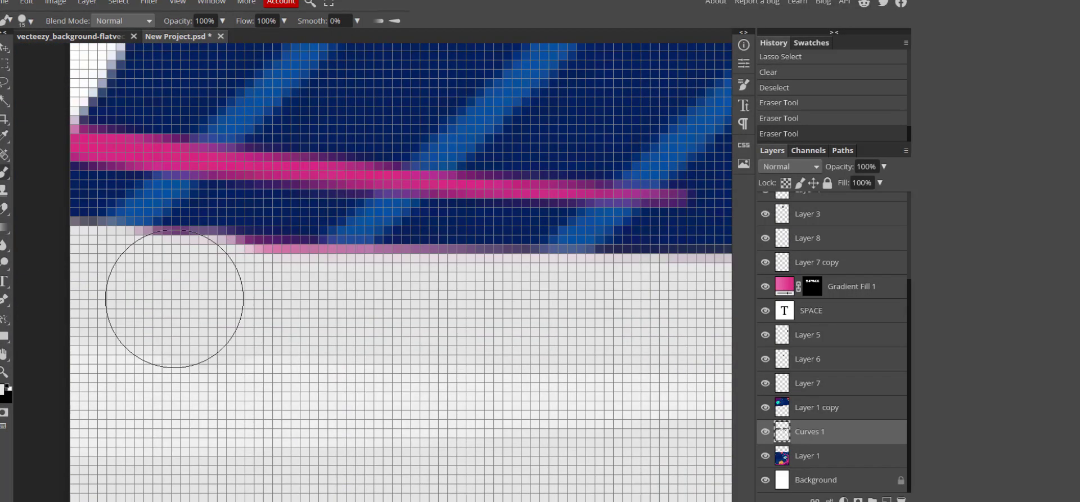
left_click_drag(174, 299, 524, 316)
left_click_drag(318, 298, 361, 315)
left_click_drag(484, 321, 675, 329)
scroll(490, 370, "down", 8)
scroll(664, 357, "up", 5)
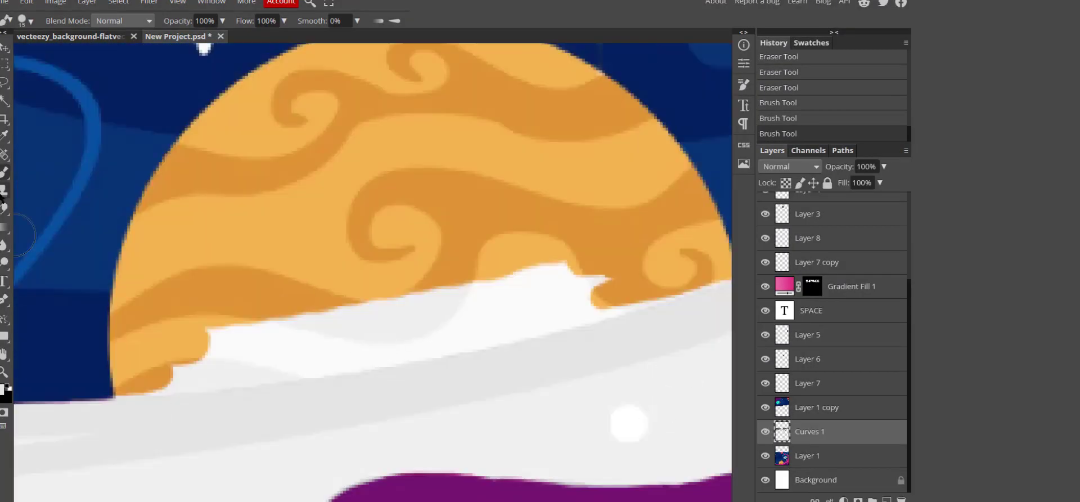
Lasso the grey area beside the orange planet, delete it and deselect.
left_click(4, 209)
left_click(4, 82)
left_click_drag(146, 395, 177, 396)
left_click_drag(111, 382, 112, 391)
scroll(165, 63, "up", 3)
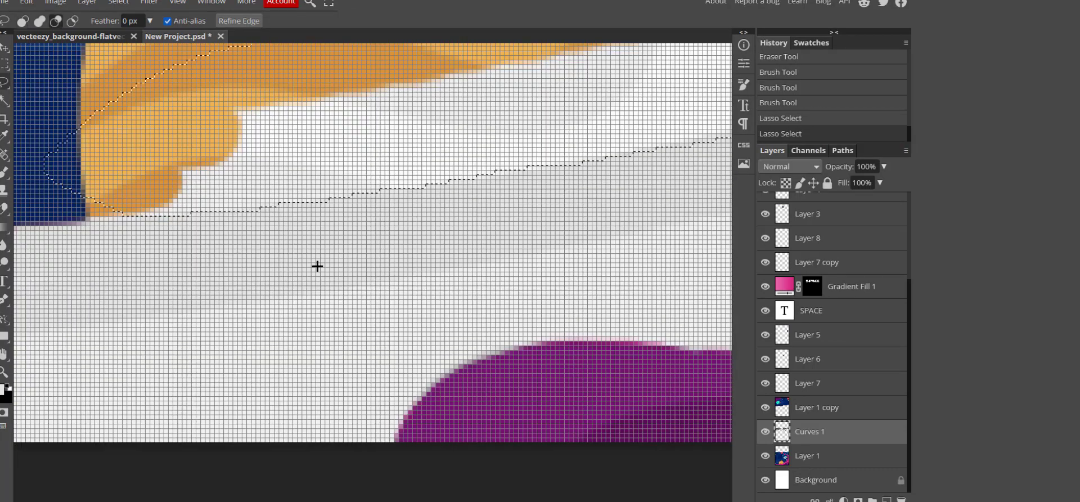
scroll(194, 206, "down", 3)
key("Delete")
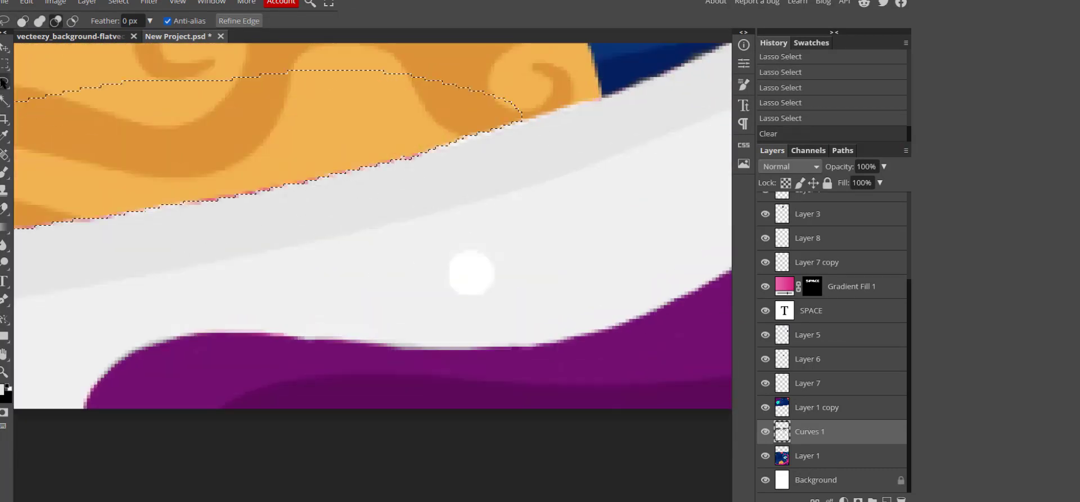
key("ctrl+d")
Shrink the brush to 1 pixel for fine edge touch-ups.
key("b")
left_click_drag(248, 219, 323, 199)
key("ctrl+z")
scroll(256, 260, "up", 5)
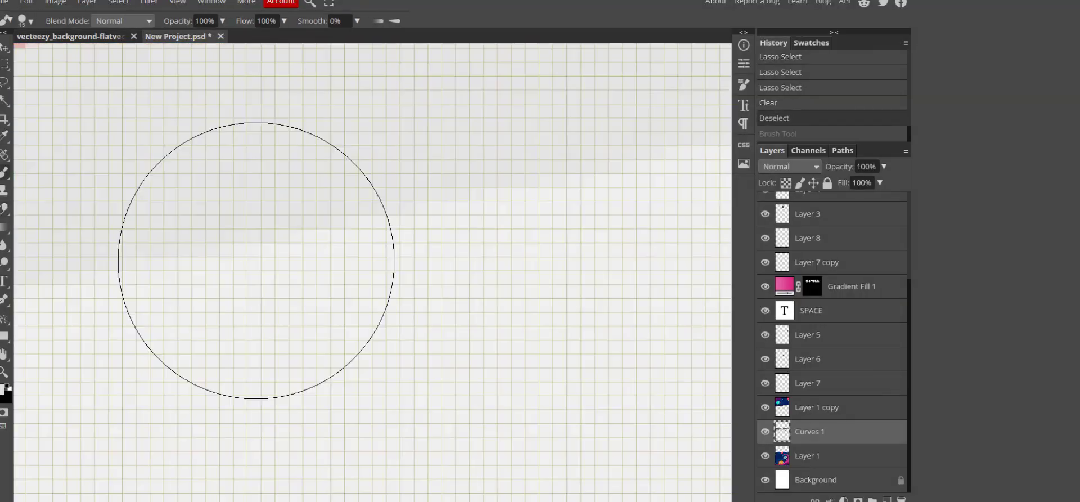
scroll(248, 248, "up", 3)
key("bracketleft")
key("bracketleft")
key("bracketleft")
mouse_move(246, 117)
left_mouse_down()
mouse_move(314, 87)
mouse_move(410, 66)
left_mouse_up()
scroll(434, 121, "up", 1)
Paint the pink fringe pixels along the planet edge grey.
left_click_drag(441, 121, 513, 111)
scroll(540, 115, "down", 2)
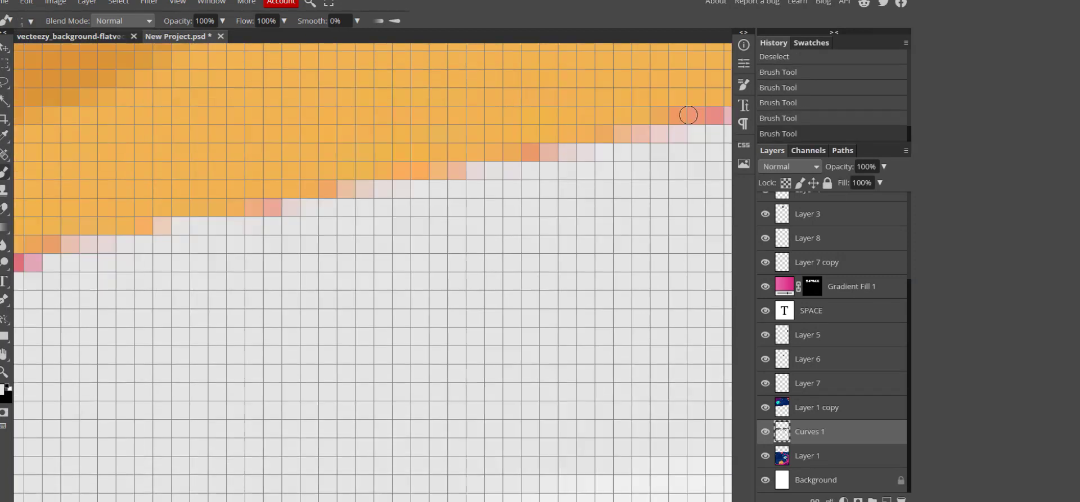
left_click_drag(716, 114, 677, 119)
left_click_drag(585, 150, 643, 134)
scroll(619, 174, "down", 2)
scroll(94, 200, "up", 3)
scroll(90, 208, "down", 2)
left_click_drag(88, 240, 66, 240)
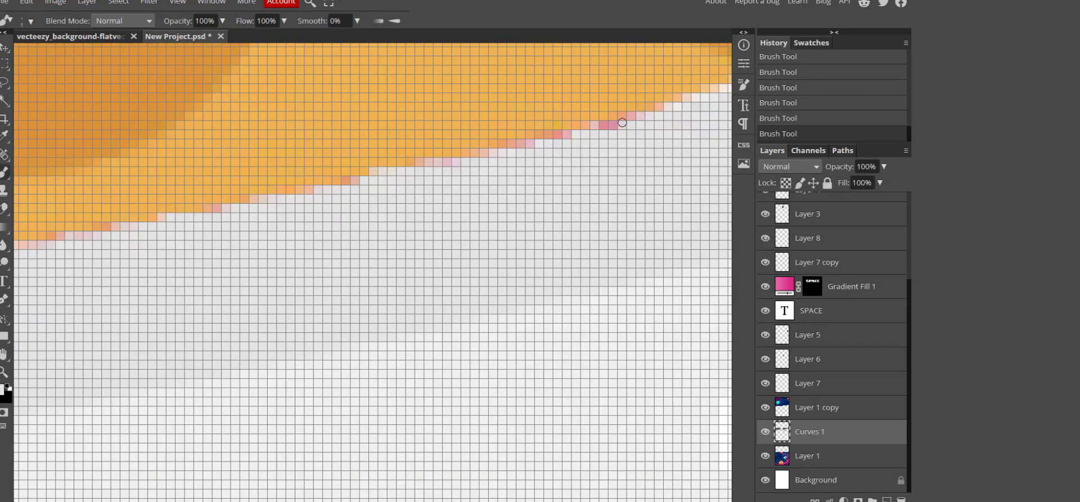
left_click_drag(631, 119, 211, 212)
scroll(211, 212, "down", 6)
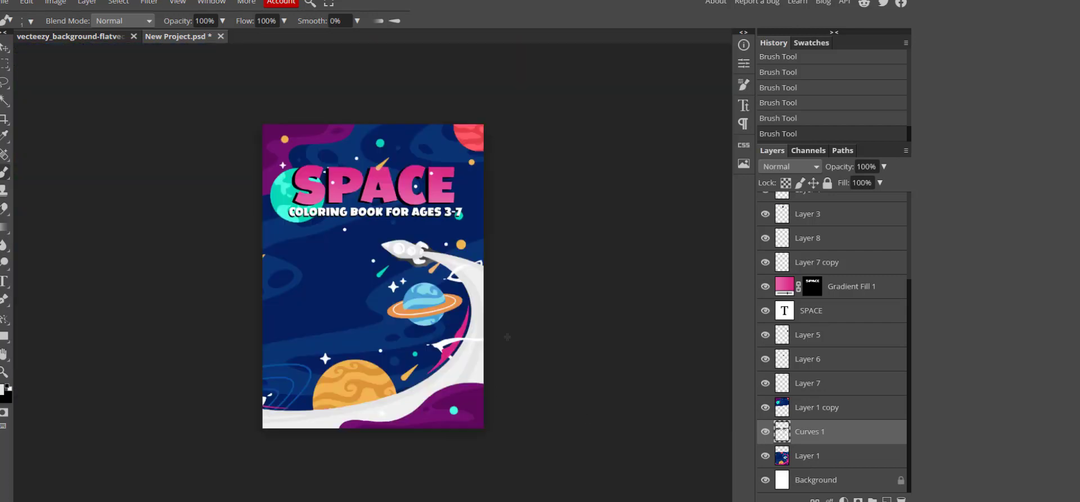
scroll(424, 261, "up", 5)
Erase the grey fringe under the rocket fin with a 2 px eraser.
key("e")
mouse_move(212, 174)
left_mouse_down()
mouse_move(274, 240)
mouse_move(361, 228)
left_mouse_up()
scroll(97, 334, "up", 2)
scroll(433, 329, "up", 2)
left_click(30, 21)
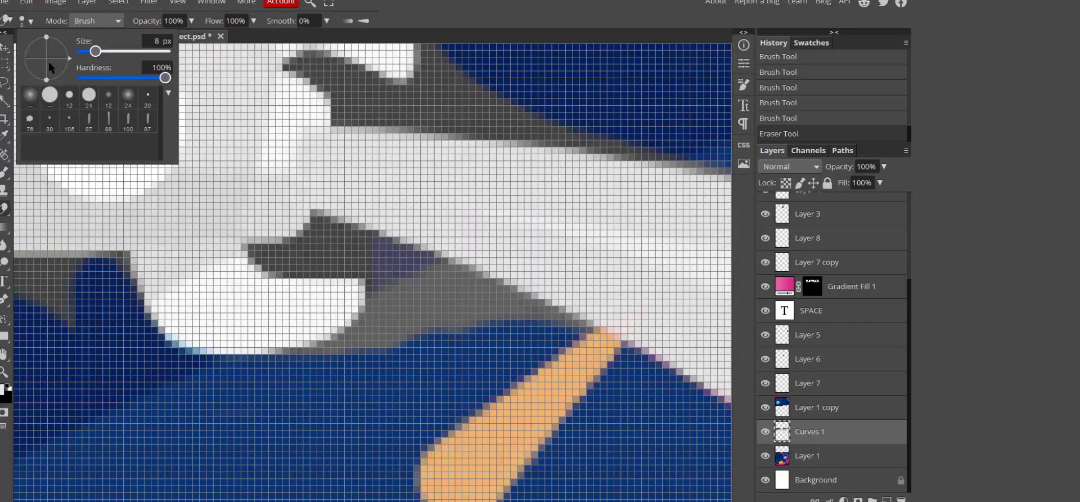
left_click_drag(94, 50, 84, 51)
left_click_drag(377, 255, 400, 300)
left_click(30, 21)
mouse_move(316, 217)
left_mouse_down()
mouse_move(459, 279)
mouse_move(251, 254)
left_mouse_up()
key("ctrl+z")
Erase grey below the rocket wing to reveal the blue sky.
mouse_move(263, 261)
left_mouse_down()
mouse_move(400, 279)
mouse_move(449, 302)
left_mouse_up()
key("ctrl+z")
mouse_move(587, 327)
left_mouse_down()
mouse_move(432, 287)
mouse_move(382, 303)
mouse_move(434, 307)
mouse_move(267, 262)
mouse_move(398, 238)
left_mouse_up()
scroll(433, 360, "down", 5)
scroll(304, 352, "up", 6)
mouse_move(138, 140)
left_mouse_down()
mouse_move(599, 274)
mouse_move(321, 319)
left_mouse_up()
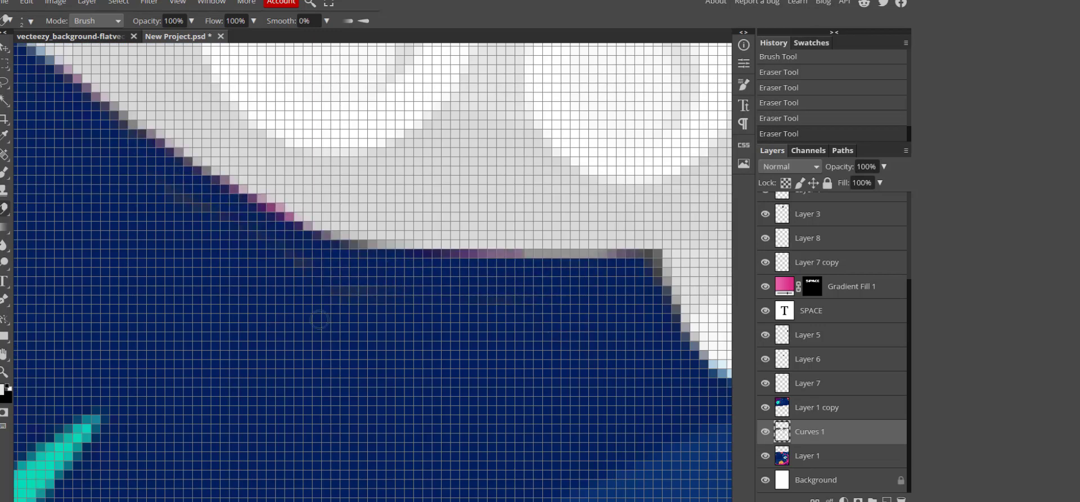
scroll(337, 315, "down", 5)
scroll(698, 194, "up", 6)
scroll(693, 315, "down", 6)
Clear grey around the rear wing and the wedge above the rocket trail.
left_click_drag(649, 434, 614, 434)
key("ctrl+z")
scroll(605, 433, "down", 3)
scroll(710, 419, "up", 8)
mouse_move(413, 250)
left_mouse_down()
mouse_move(614, 336)
mouse_move(518, 154)
mouse_move(607, 265)
left_mouse_up()
scroll(614, 274, "down", 4)
left_click_drag(557, 312, 730, 325)
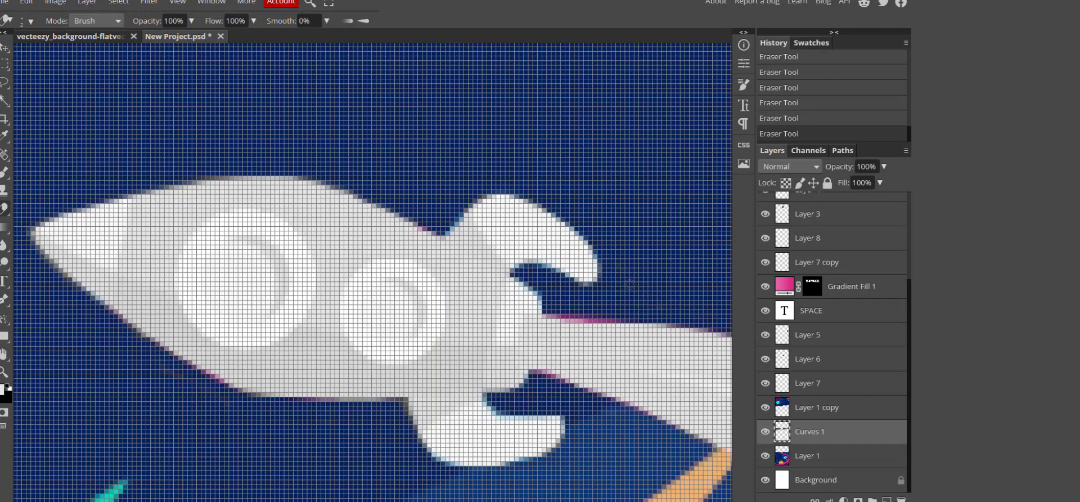
scroll(675, 292, "down", 5)
left_click_drag(568, 158, 693, 188)
Smooth the trail's top edge with a size 5 brush.
key("b")
scroll(607, 176, "up", 8)
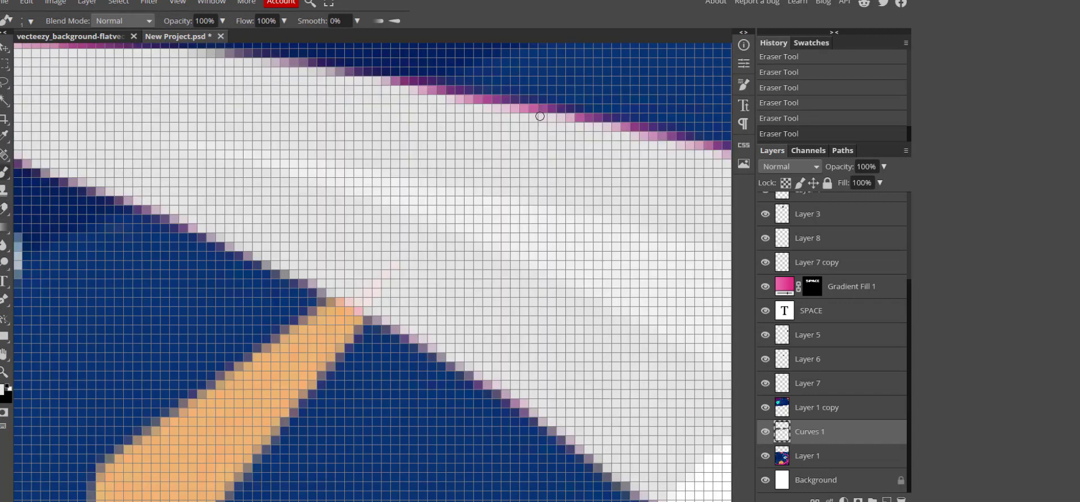
left_click(31, 22)
left_click_drag(81, 49, 92, 49)
left_click_drag(588, 147, 398, 97)
left_click_drag(393, 96, 225, 70)
scroll(53, 68, "up", 2)
left_click_drag(117, 186, 25, 183)
mouse_move(704, 299)
left_mouse_down()
mouse_move(282, 201)
mouse_move(53, 187)
left_mouse_up()
scroll(501, 331, "down", 5)
Paint over pink fringe along the trail's lower edge, fit the cover, and open the Layer menu.
left_click(315, 272)
mouse_move(308, 304)
left_mouse_down()
mouse_move(510, 387)
mouse_move(492, 383)
left_mouse_up()
mouse_move(698, 349)
left_mouse_down()
mouse_move(329, 282)
mouse_move(655, 340)
left_mouse_up()
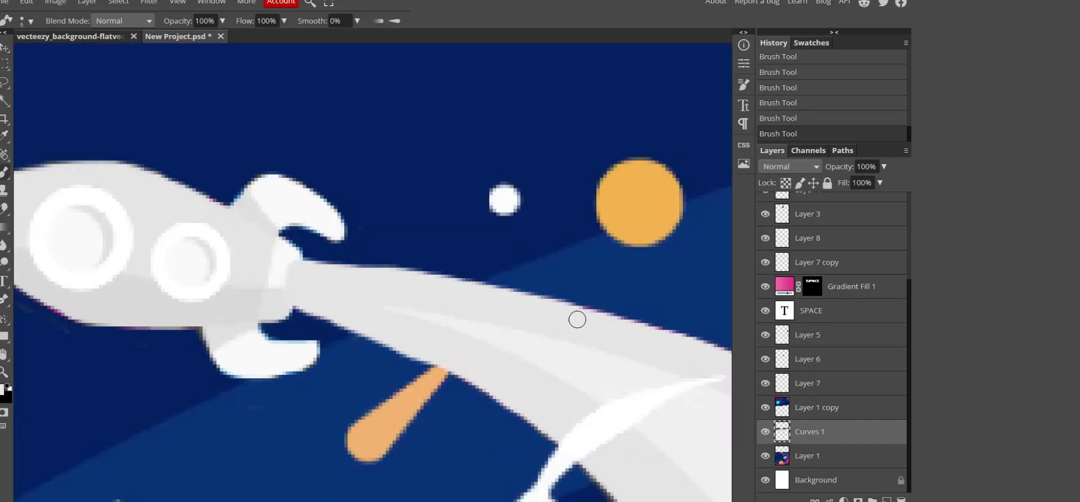
key("ctrl+0")
scroll(471, 398, "up", 1)
left_click(87, 2)
Add a new layer in Color blend mode and move Layer 9 to the top of the stack.
mouse_move(103, 20)
left_click(221, 19)
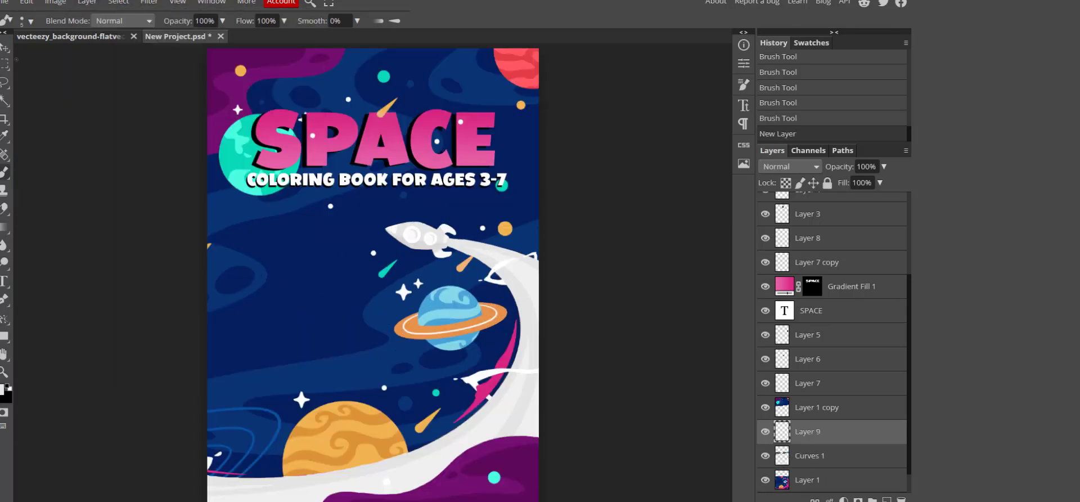
left_click(791, 167)
left_click(779, 464)
left_click(208, 121)
left_click_drag(808, 431, 810, 196)
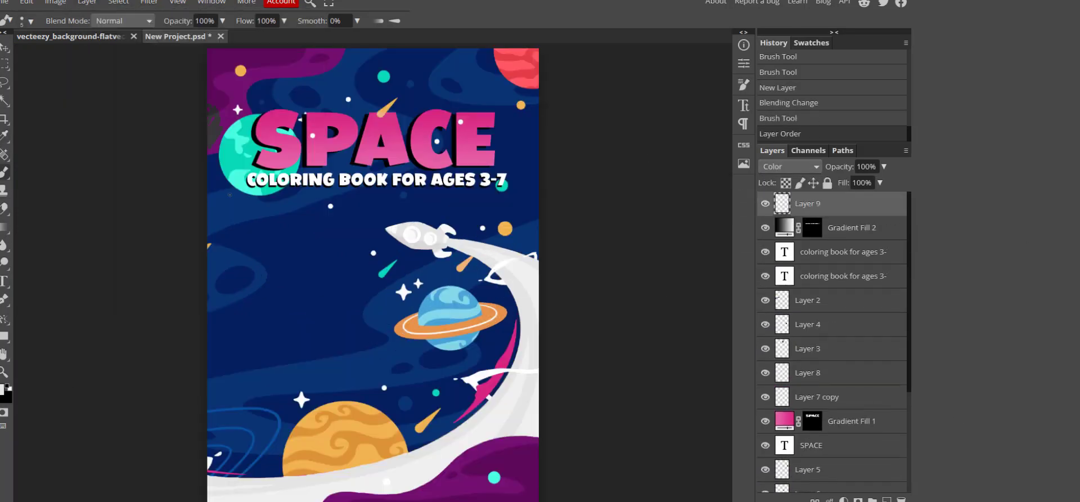
With a 145 px brush, paint grey over the top-left purple area, then fit the cover in view.
left_click(30, 21)
left_click_drag(35, 52, 84, 51)
mouse_move(221, 79)
left_mouse_down()
mouse_move(289, 71)
mouse_move(218, 84)
mouse_move(182, 126)
left_mouse_up()
scroll(161, 141, "up", 5)
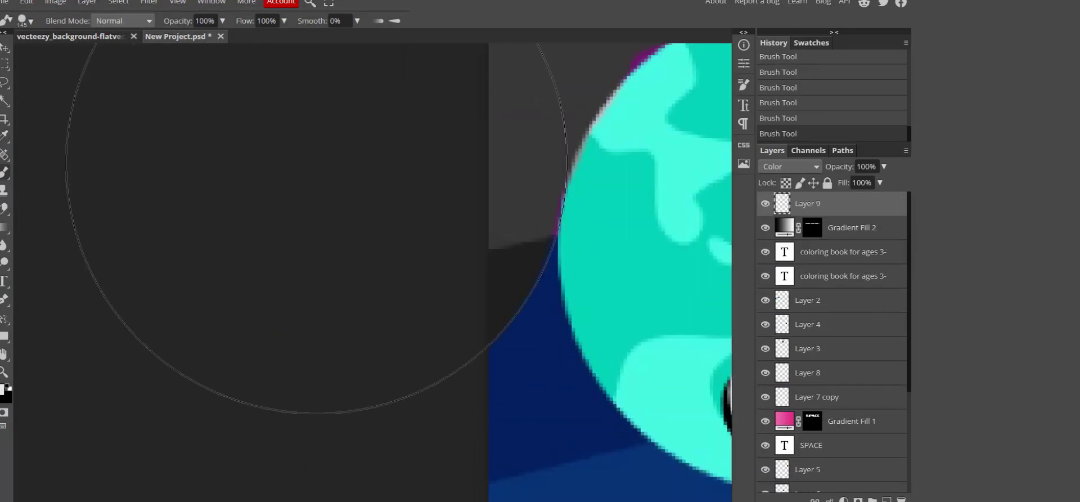
scroll(315, 194, "up", 2)
scroll(242, 180, "down", 5)
key("ctrl+0")
Move Layer 9, the grey colouring layer, below the SPACE title.
left_click(535, 49)
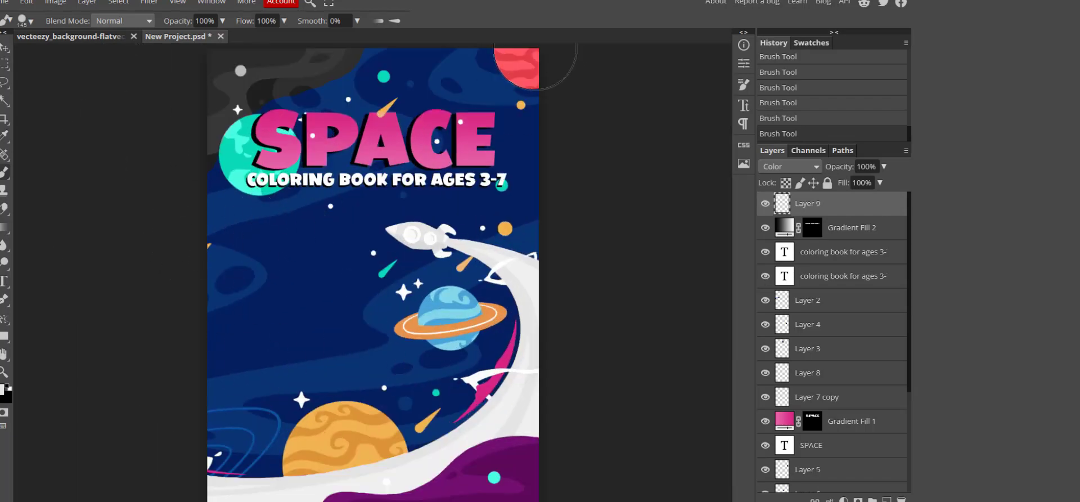
left_click(259, 156)
left_click_drag(830, 209, 844, 461)
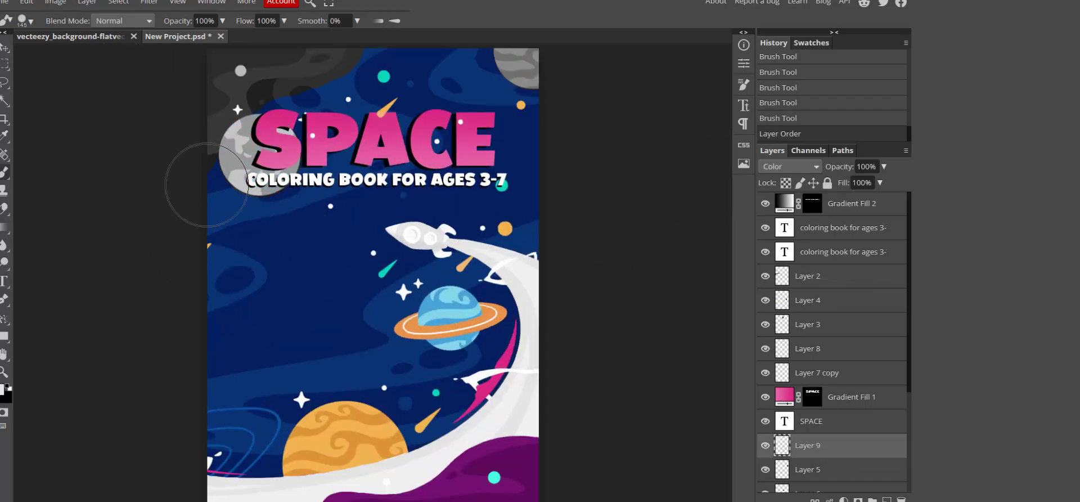
scroll(163, 165, "up", 5)
Erase the dark rim around the grey planet with an enlarged eraser.
key("e")
left_click(436, 105)
key("ctrl+z")
left_click(425, 130)
left_click(30, 22)
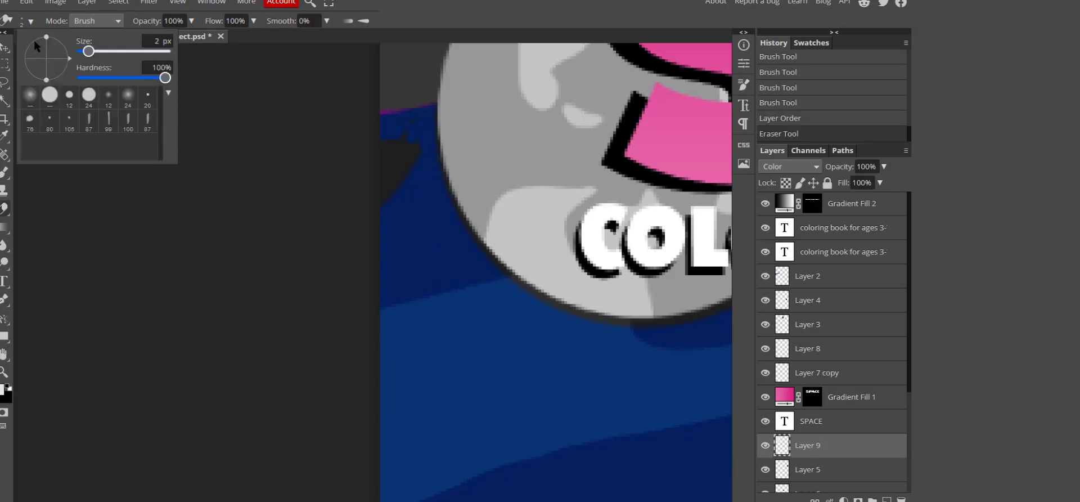
left_click_drag(85, 49, 90, 49)
mouse_move(403, 139)
left_mouse_down()
mouse_move(398, 191)
mouse_move(652, 339)
mouse_move(604, 322)
mouse_move(636, 197)
mouse_move(668, 261)
left_mouse_up()
Lasso the remaining dark leftovers by the planet edge and delete them.
scroll(566, 353, "up", 3)
scroll(566, 353, "up", 4)
scroll(667, 261, "right", 10)
scroll(668, 260, "up", 2)
left_click_drag(434, 174, 419, 229)
left_click(4, 82)
mouse_move(138, 289)
left_mouse_down()
mouse_move(291, 280)
mouse_move(420, 218)
left_mouse_up()
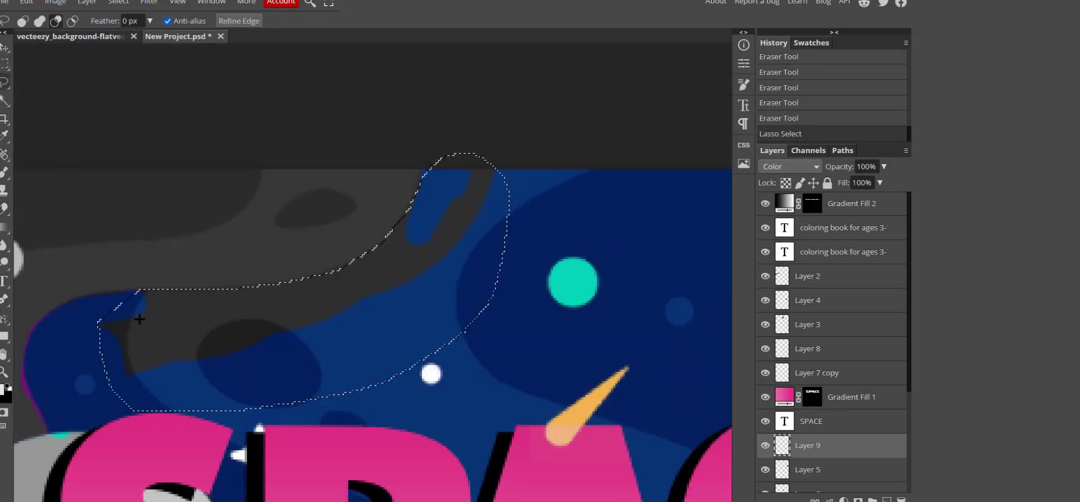
key("Delete")
key("ctrl+d")
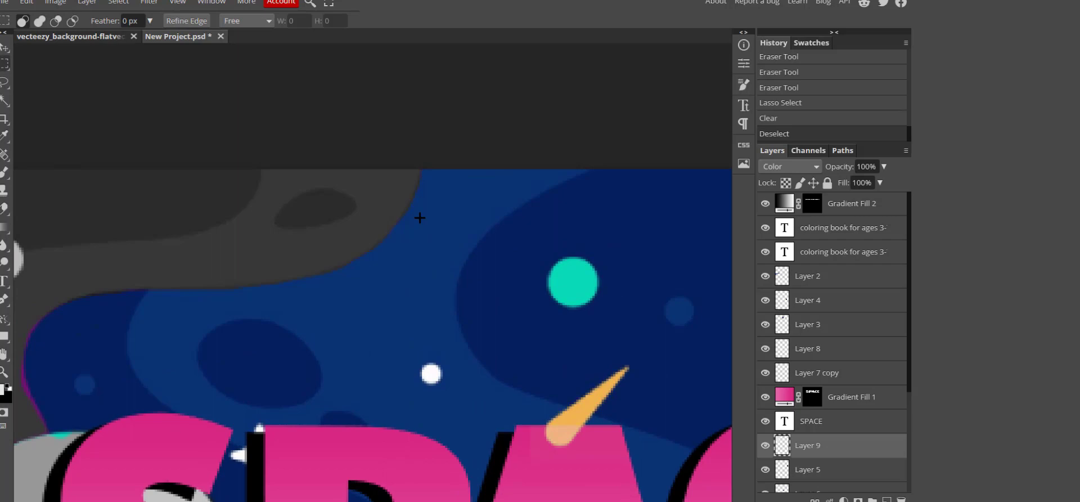
Erase the dark edge near the moon.
key("e")
scroll(440, 194, "up", 4)
left_click_drag(396, 227, 333, 359)
scroll(338, 337, "down", 9)
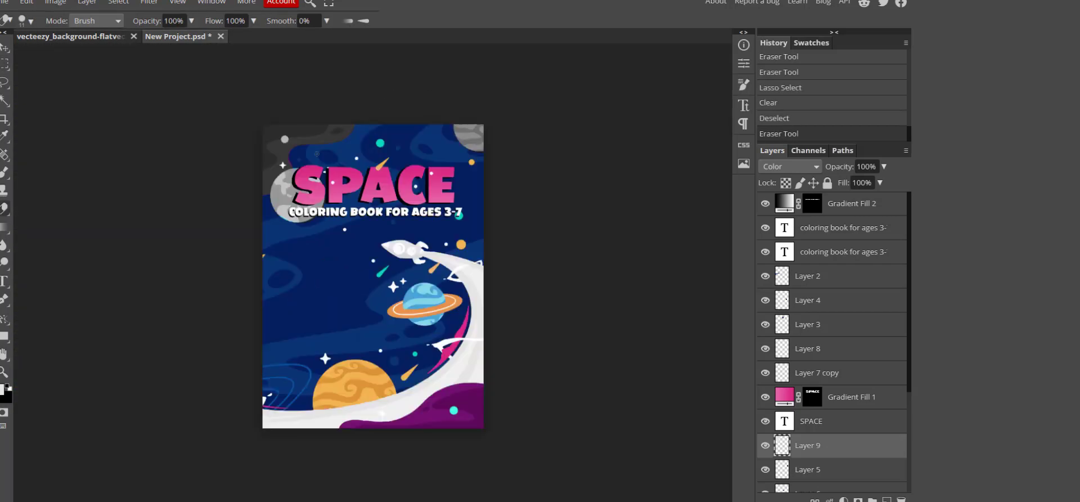
scroll(309, 222, "up", 7)
left_click_drag(243, 220, 360, 162)
scroll(431, 115, "up", 1)
left_click_drag(434, 113, 414, 137)
scroll(425, 185, "up", 2)
Paint along the moon's edge with a small brush.
key("b")
left_click(30, 22)
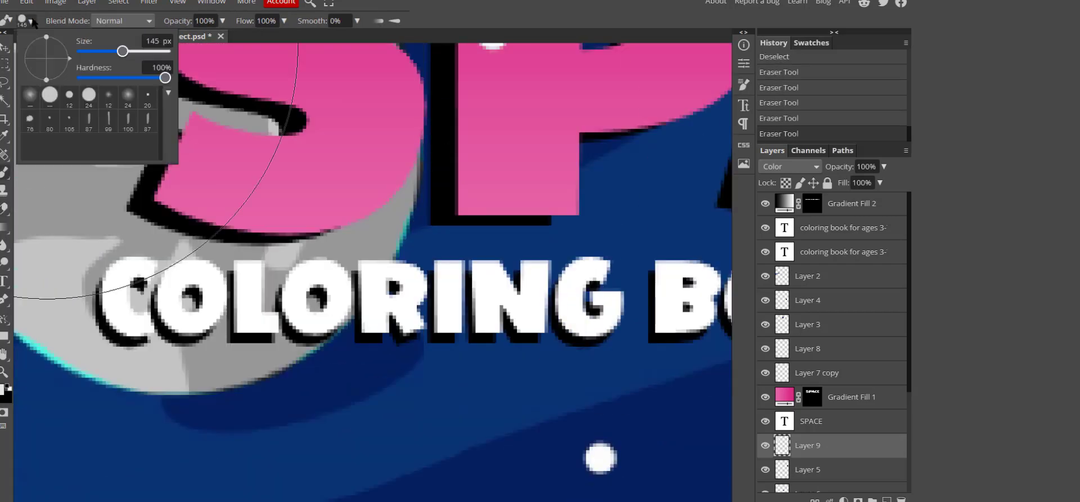
left_click_drag(123, 51, 88, 52)
left_click_drag(166, 78, 92, 78)
left_click_drag(419, 146, 308, 344)
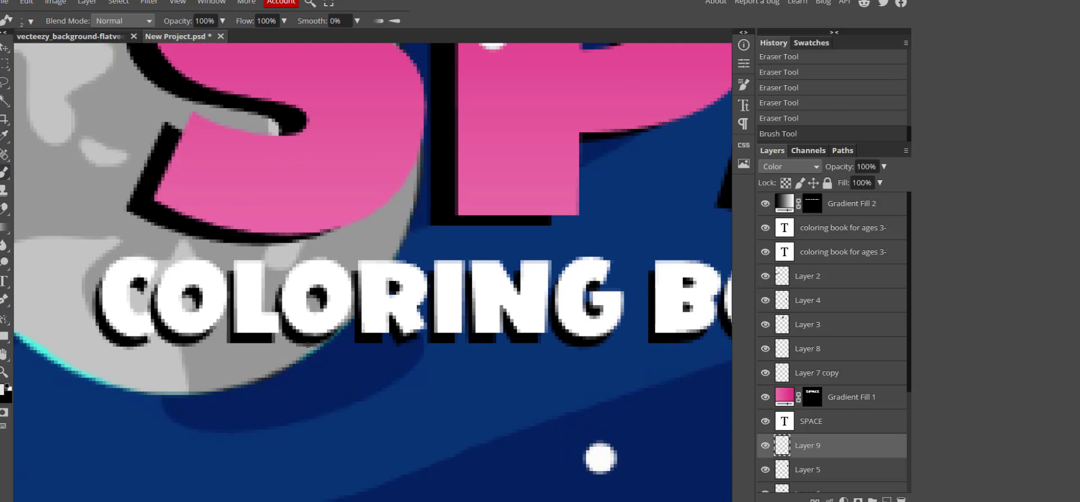
With a slightly larger brush, recolour the moon's cyan lower edge.
left_click(30, 22)
left_click(90, 52)
mouse_move(346, 316)
left_mouse_down()
mouse_move(190, 387)
mouse_move(94, 373)
mouse_move(29, 334)
left_mouse_up()
scroll(62, 349, "down", 1)
mouse_move(150, 390)
left_mouse_down()
mouse_move(43, 328)
mouse_move(15, 297)
left_mouse_up()
scroll(5, 339, "down", 1)
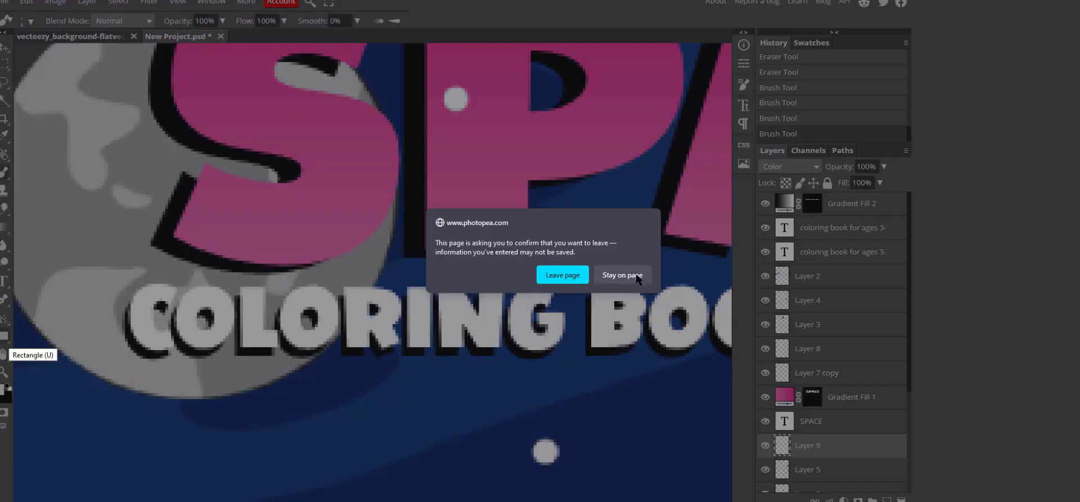
Stay on the page and make small eraser and brush touch-ups to the planet outline.
left_click(635, 274)
scroll(79, 388, "down", 2)
scroll(110, 152, "up", 4)
key("e")
mouse_move(105, 179)
left_mouse_down()
mouse_move(172, 166)
mouse_move(163, 135)
mouse_move(90, 53)
left_mouse_up()
key("b")
scroll(93, 67, "up", 3)
left_click_drag(94, 225, 225, 79)
Erase leftover grey along the purple edge.
key("e")
left_click(194, 129)
key("b")
scroll(225, 180, "up", 2)
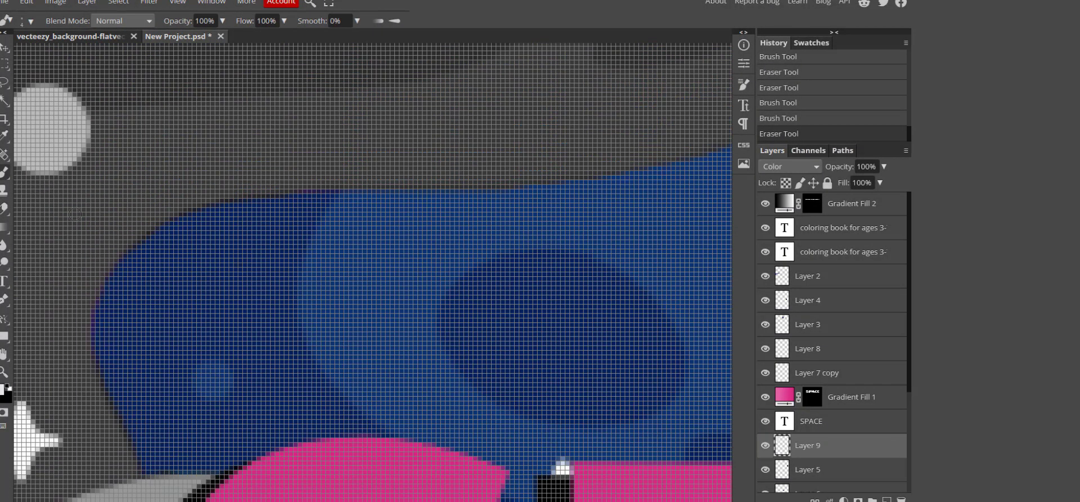
scroll(315, 281, "down", 4)
scroll(310, 283, "up", 2)
key("e")
left_click_drag(310, 284, 339, 255)
left_click_drag(254, 322, 286, 397)
Cancel the accidental tab close and erase more grey to uncover the purple edge.
key("ctrl+w")
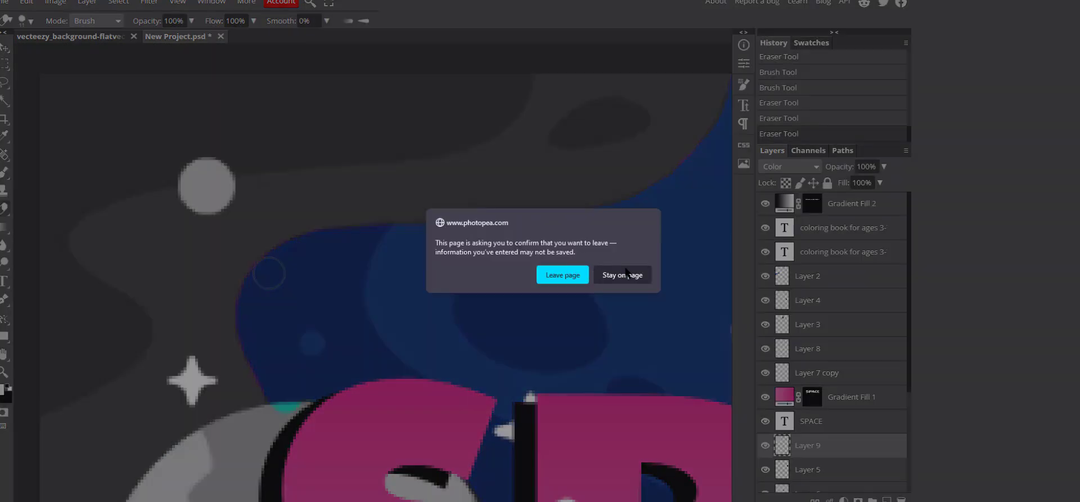
left_click(629, 274)
left_click_drag(280, 265, 612, 219)
left_click_drag(613, 219, 426, 233)
scroll(579, 227, "up", 3)
mouse_move(579, 227)
left_mouse_down()
mouse_move(708, 204)
mouse_move(712, 255)
left_mouse_up()
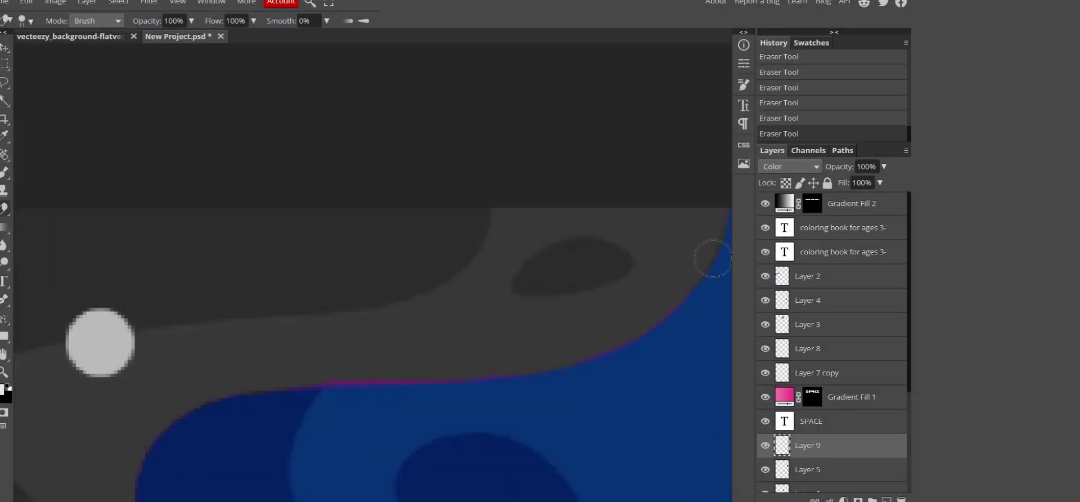
scroll(468, 138, "right", 5)
scroll(311, 116, "down", 3)
Paint over the purple edge to thin it.
key("b")
scroll(265, 186, "up", 5)
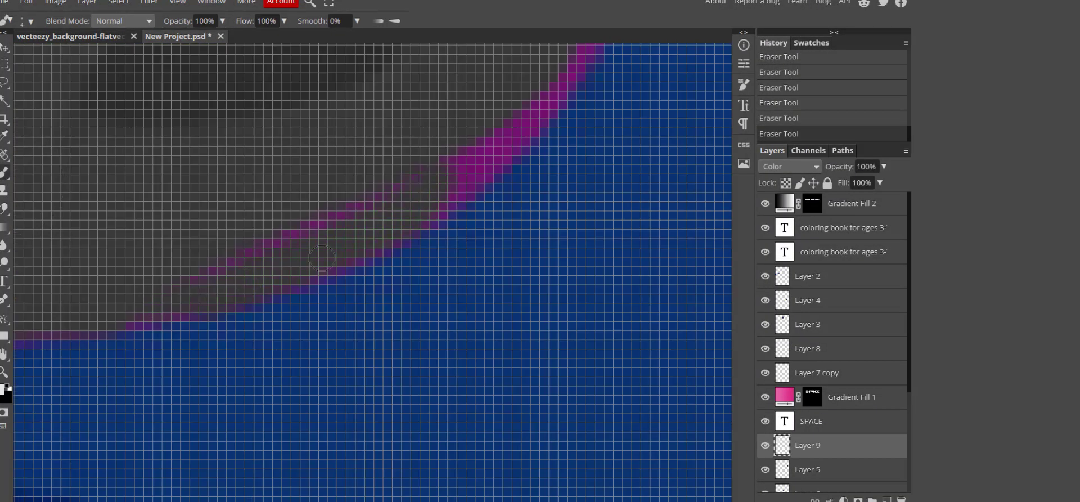
left_click_drag(322, 258, 320, 219)
scroll(319, 180, "down", 4)
mouse_move(441, 73)
left_mouse_down()
mouse_move(366, 180)
mouse_move(452, 122)
mouse_move(354, 187)
mouse_move(264, 222)
left_mouse_up()
Undo the stray stroke from the Edit menu and repaint the purple edge.
key("e")
key("b")
key("e")
mouse_move(338, 220)
left_mouse_down()
mouse_move(247, 243)
mouse_move(112, 239)
left_mouse_up()
key("b")
left_click(26, 2)
left_click(37, 17)
mouse_move(181, 234)
left_mouse_down()
mouse_move(34, 242)
mouse_move(122, 239)
left_mouse_up()
Brush over the pink fringe along the upper grey cloud's purple outline.
scroll(123, 239, "down", 6)
scroll(257, 121, "up", 6)
scroll(297, 99, "down", 5)
scroll(425, 345, "up", 7)
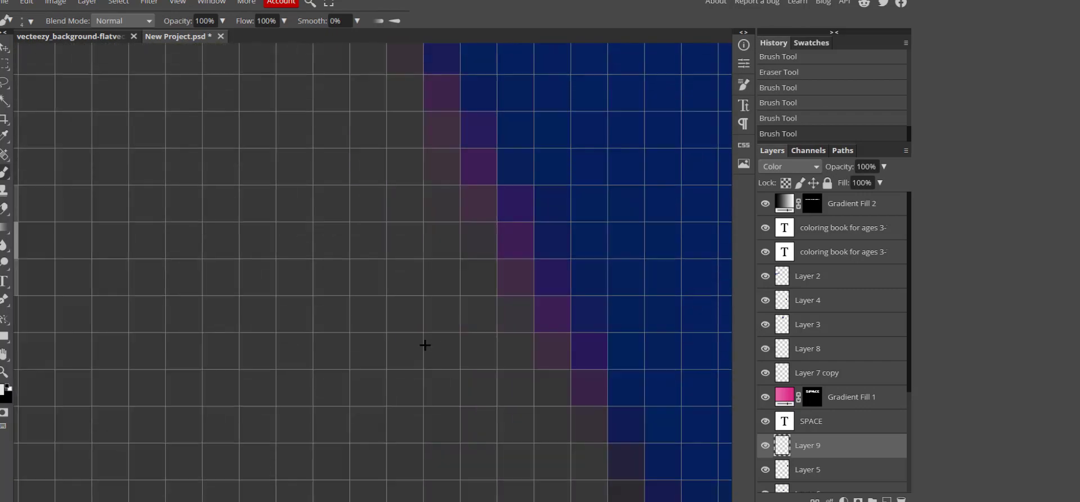
scroll(425, 345, "down", 1)
left_click_drag(506, 377, 396, 124)
left_click_drag(411, 174, 369, 62)
scroll(372, 168, "up", 8)
scroll(450, 113, "down", 2)
scroll(377, 211, "up", 2)
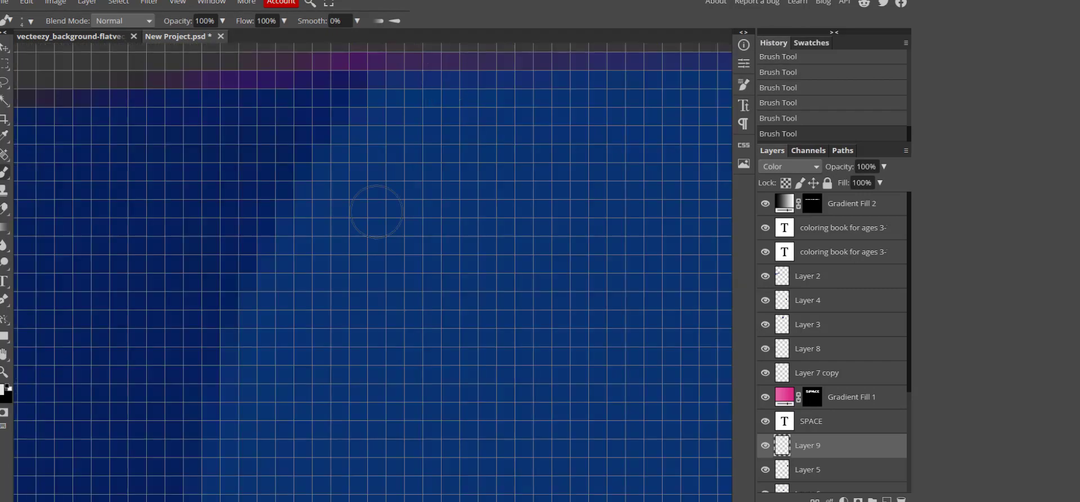
scroll(376, 212, "down", 8)
key("v")
scroll(376, 211, "up", 1)
Select Layer 9's pixels and add a Curves adjustment raised at two points to whiten the planets.
scroll(780, 383, "down", 3)
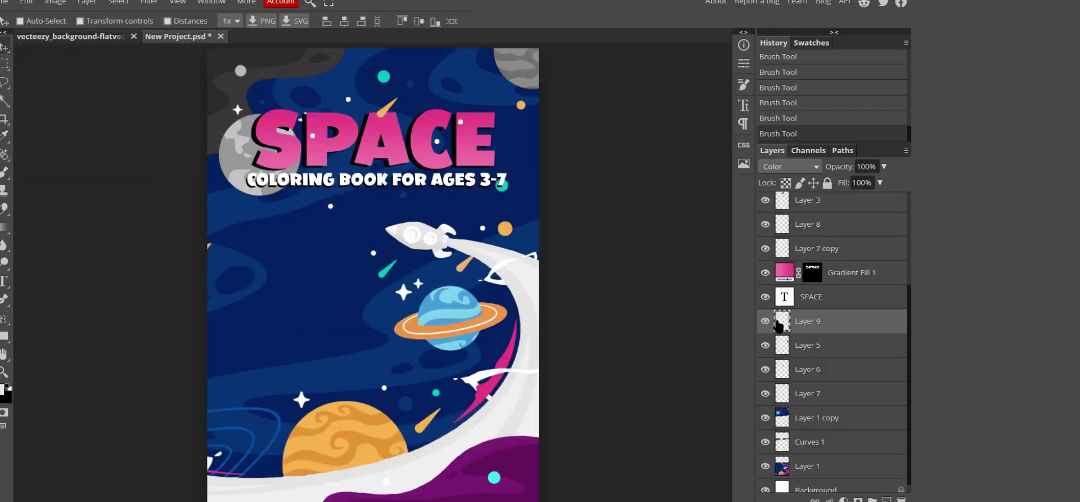
left_click(778, 323, "ctrl")
left_click(87, 3)
mouse_move(132, 134)
left_click(225, 172)
left_click_drag(614, 242, 590, 168)
left_click(600, 138)
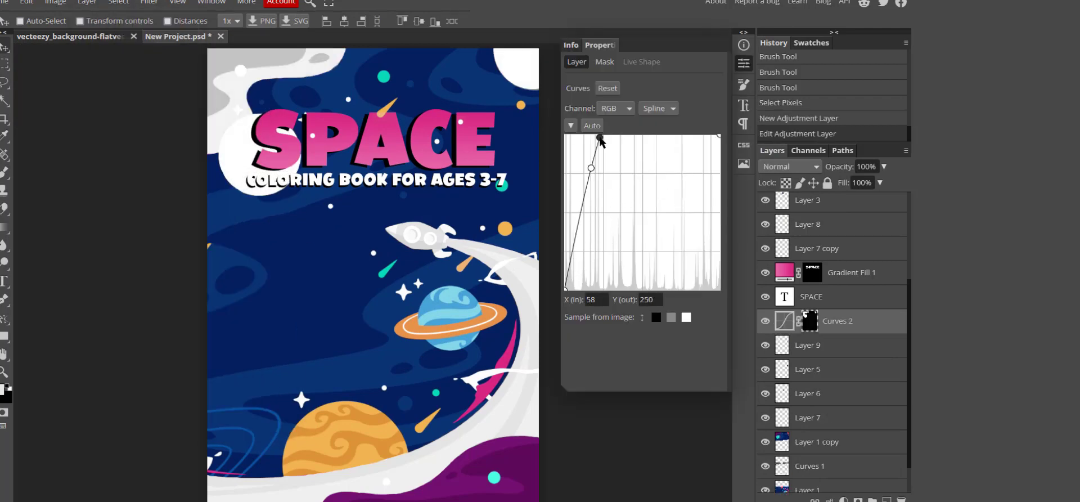
left_click_drag(600, 138, 623, 152)
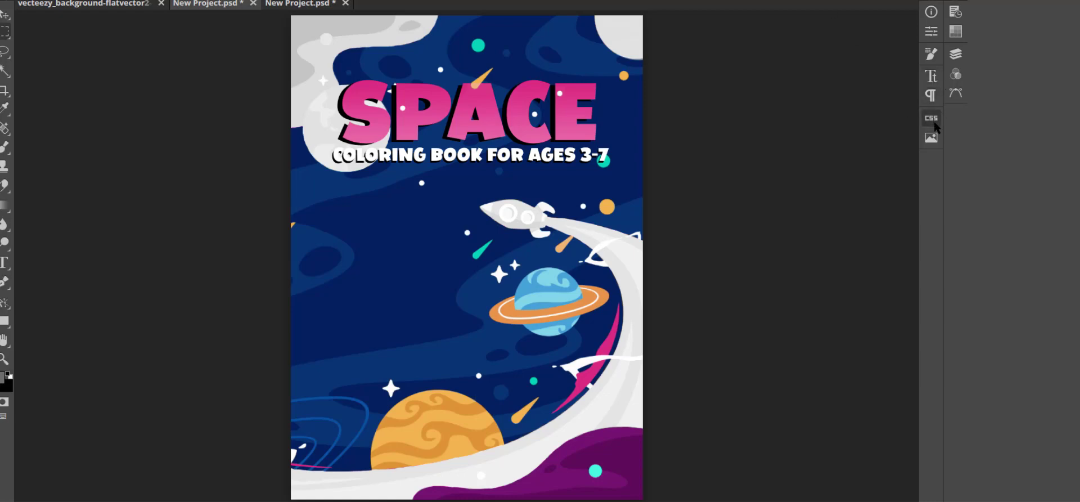
left_click(956, 53)
scroll(849, 233, "down", 4)
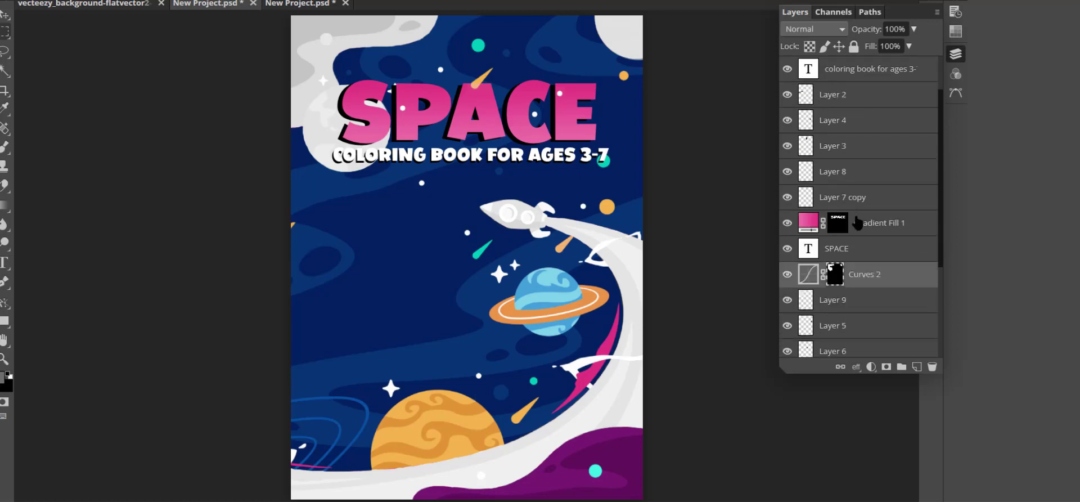
scroll(859, 239, "up", 4)
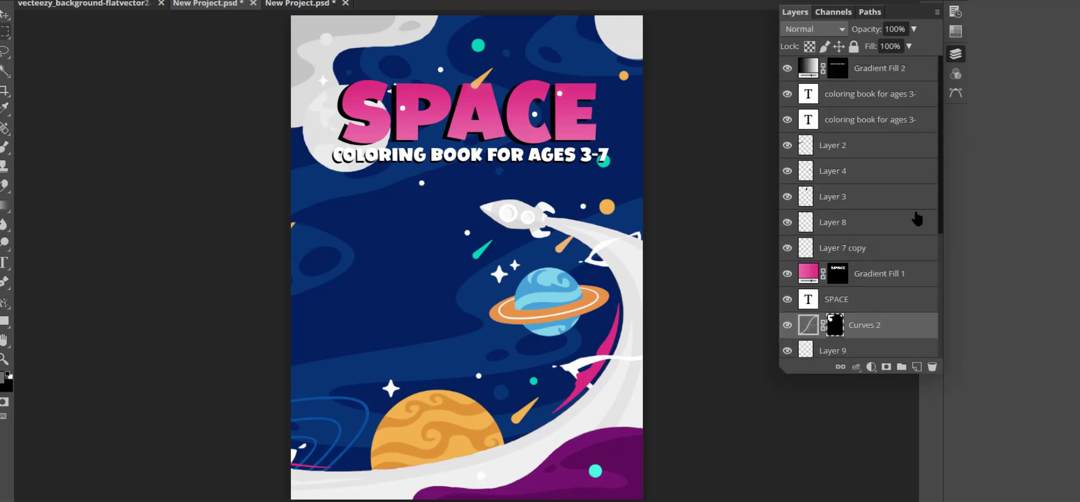
scroll(856, 215, "down", 3)
scroll(856, 214, "down", 2)
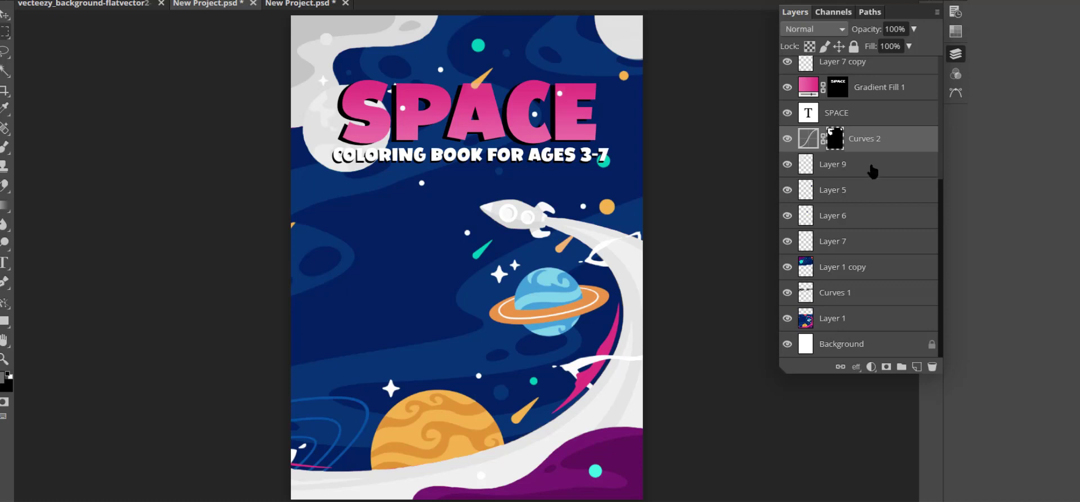
left_click(787, 139)
left_click(788, 139)
left_click(787, 88)
left_click(787, 88)
left_click(787, 88)
left_click(787, 87)
left_click(787, 87)
left_click(788, 88)
left_click(787, 292)
left_click(788, 293)
left_click(787, 293)
left_click(788, 293)
left_click(788, 293)
left_click(788, 293)
left_click(788, 164)
left_click(788, 139)
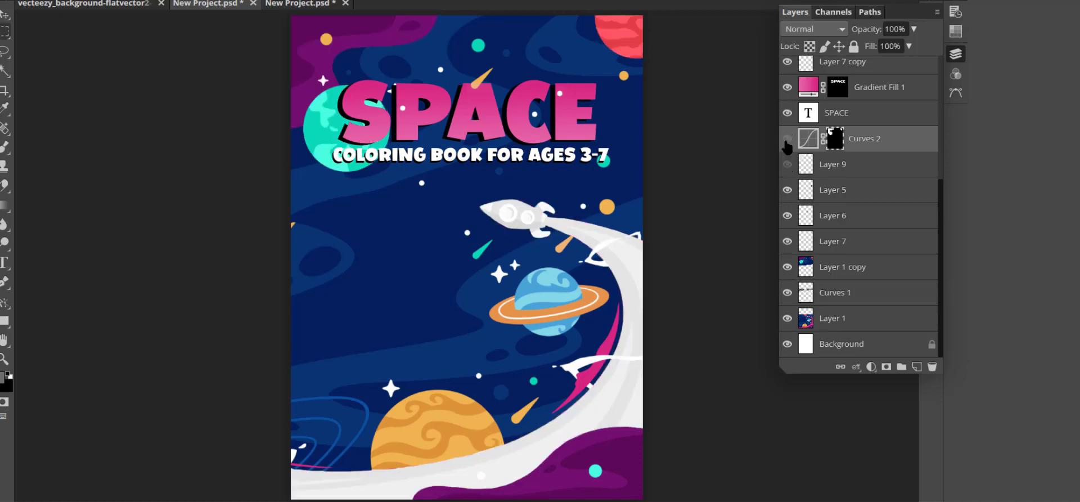
left_click_drag(786, 142, 788, 155)
left_click(788, 293)
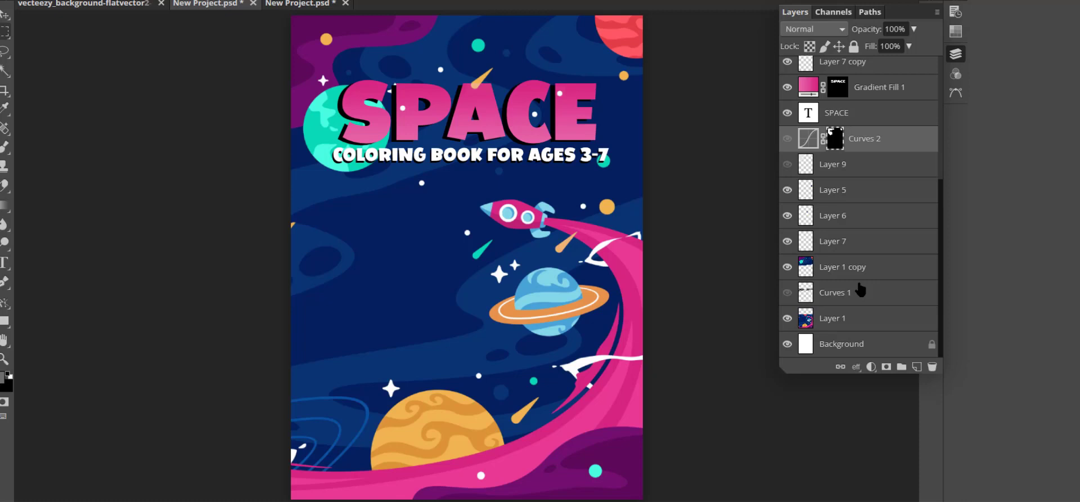
left_click(788, 292)
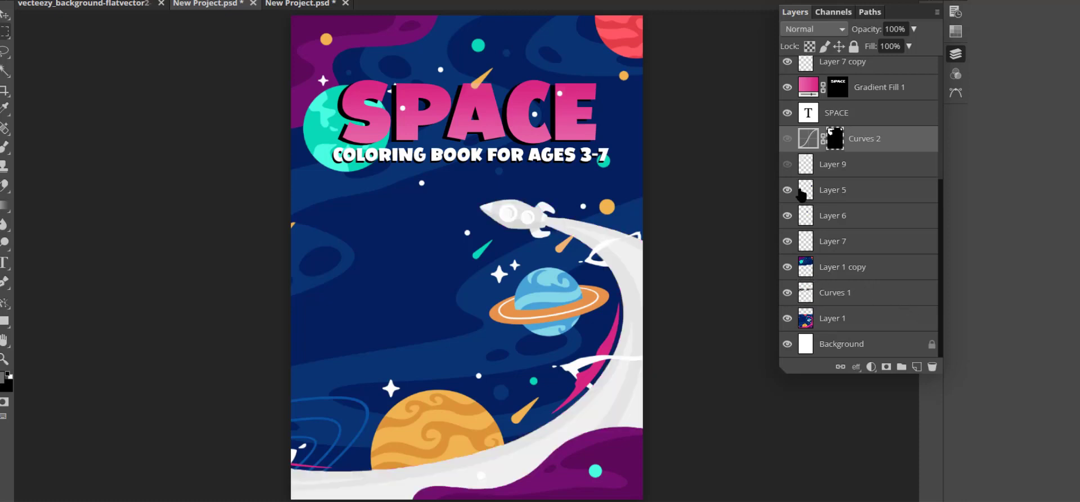
left_click(788, 164)
left_click(788, 138)
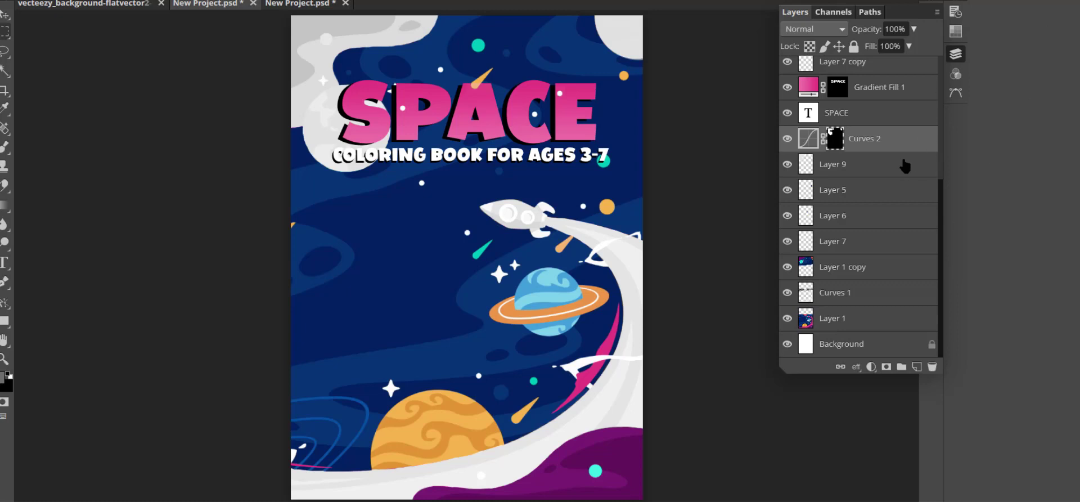
scroll(904, 165, "up", 3)
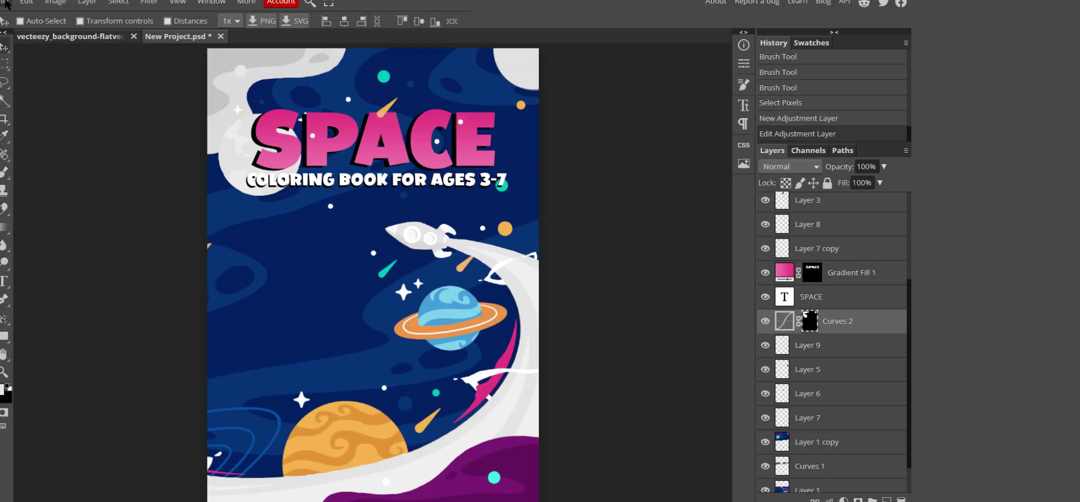
left_click(6, 3)
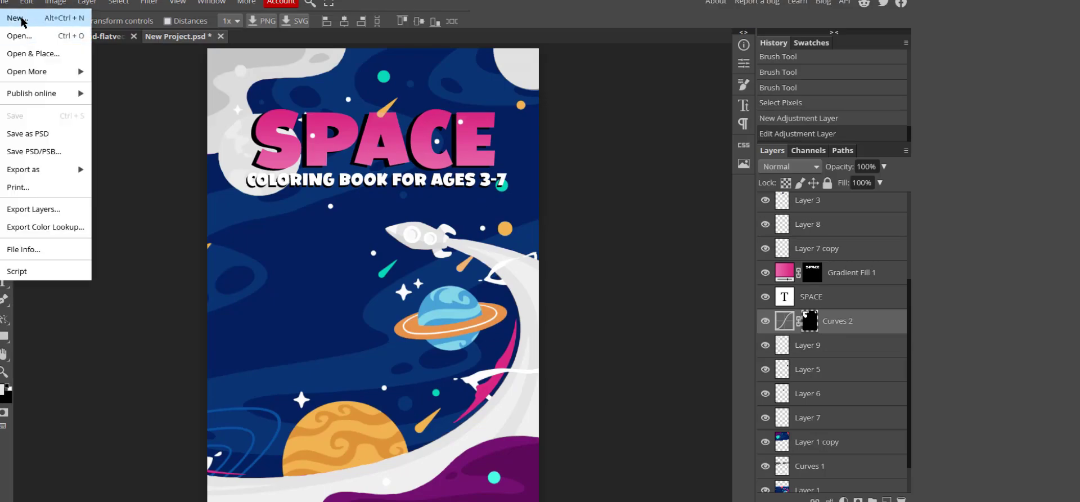
Open the KDP cover template generator and enter width 8, height 11 and 90 pages.
left_click(22, 19)
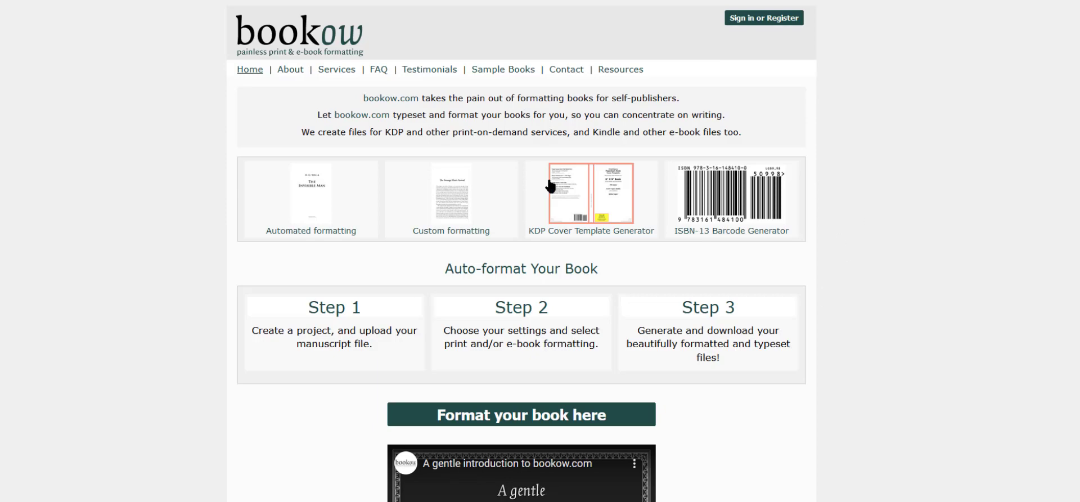
left_click(599, 207)
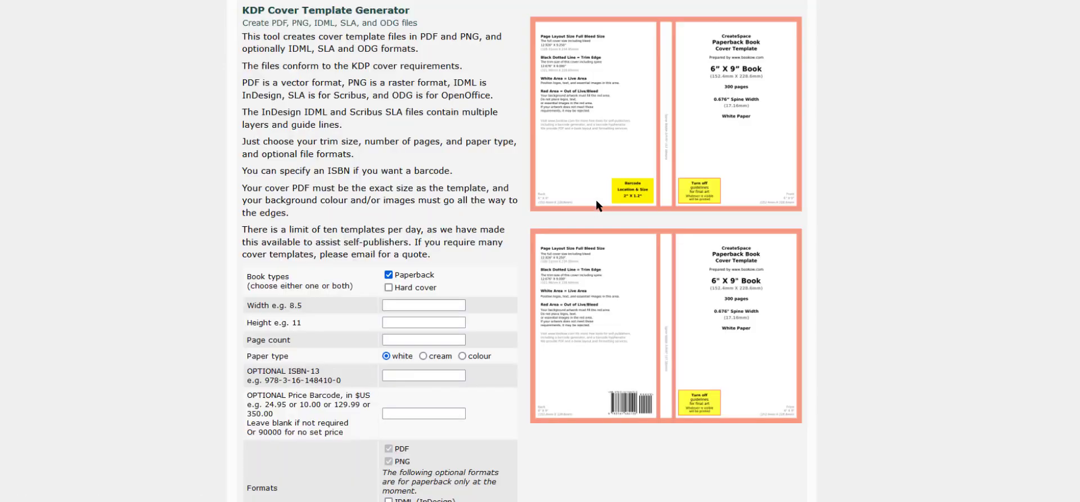
left_click(438, 301)
type("8")
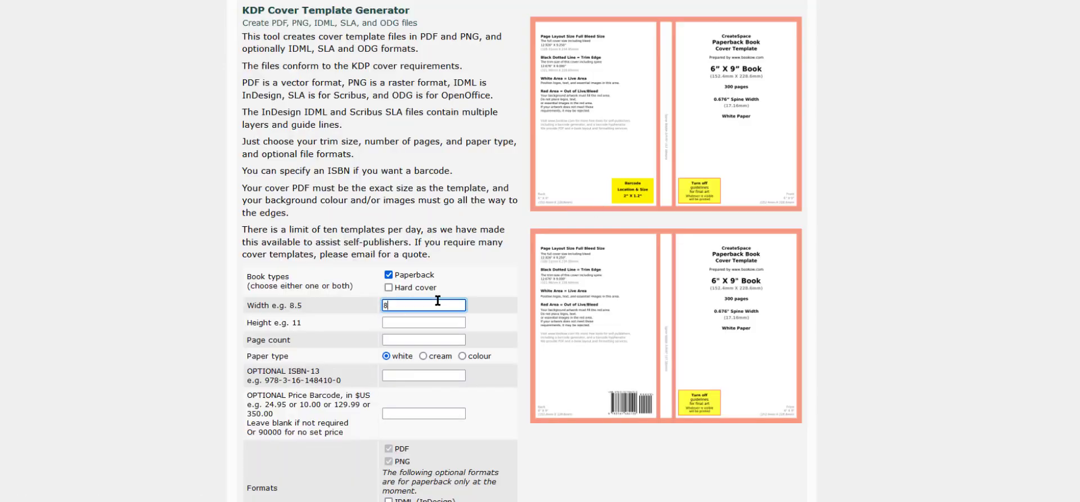
key("Tab")
type("11")
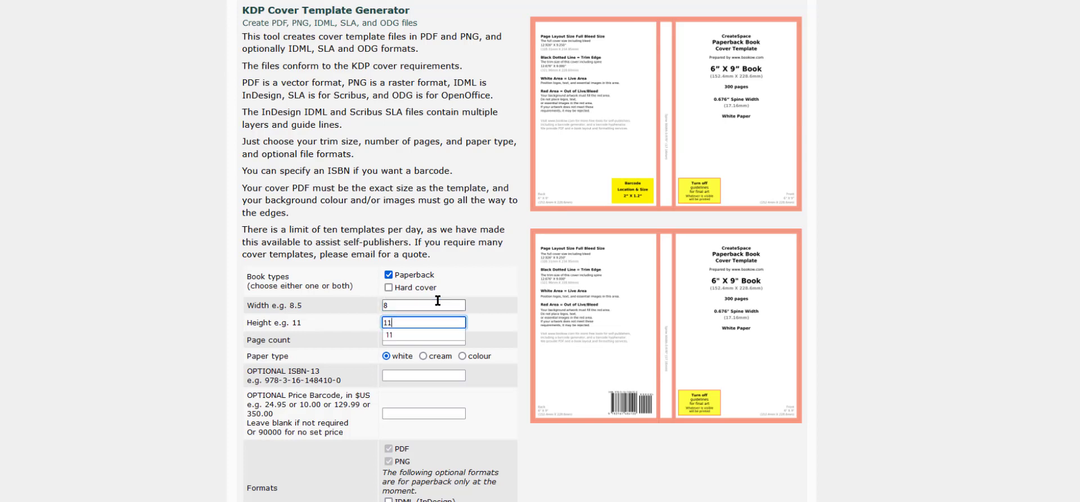
key("Tab")
type("12")
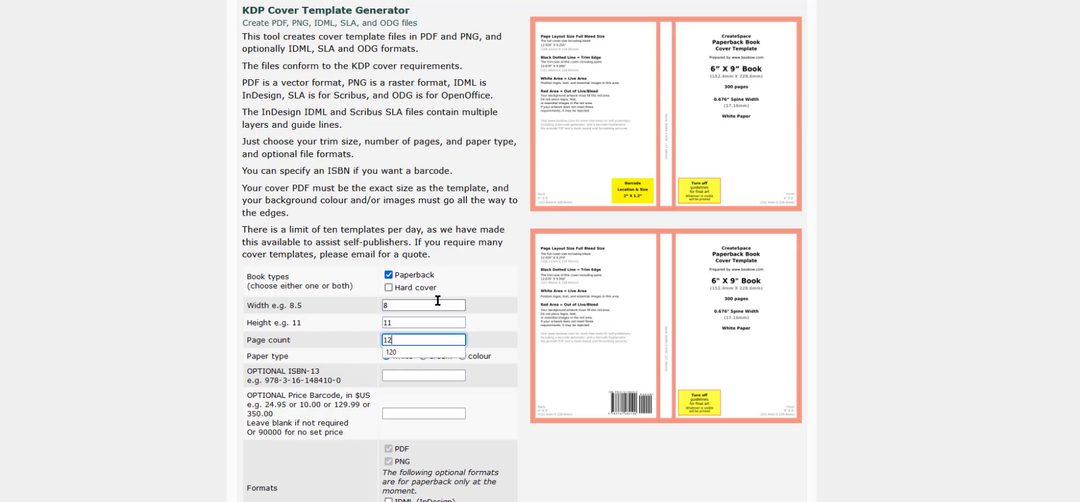
double_click(426, 338)
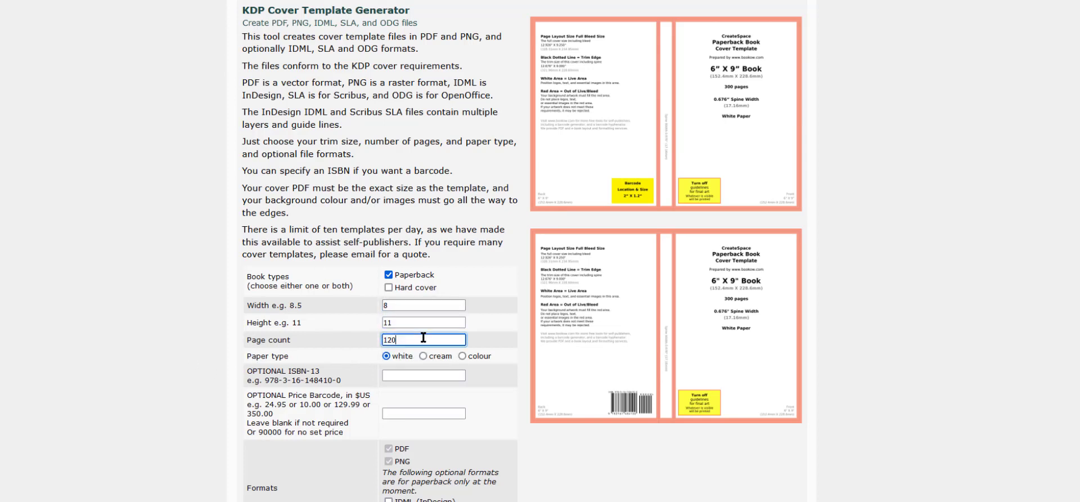
type("90")
left_click(897, 258)
Fill in the e-mail address, request the template by e-mail, and skip the donation.
scroll(420, 393, "down", 3)
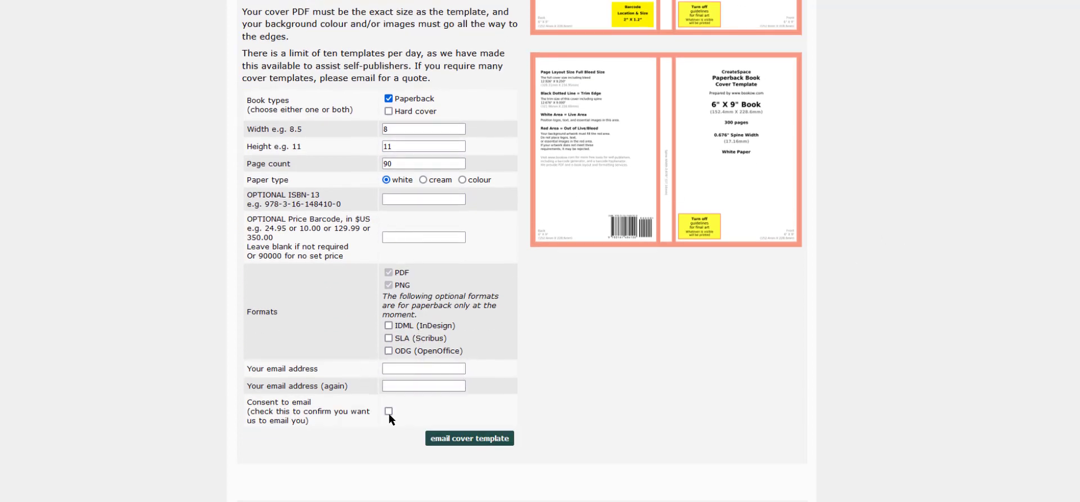
left_click(426, 372)
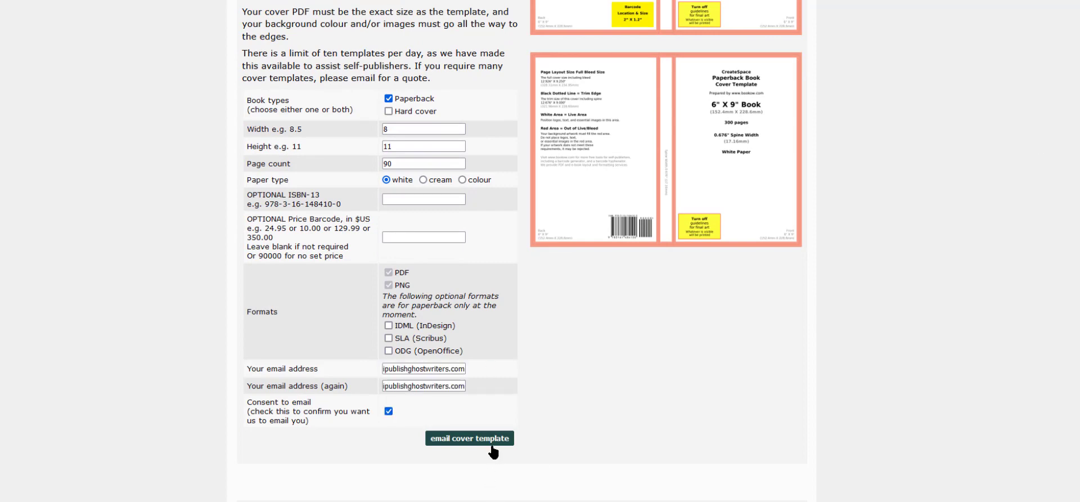
left_click(490, 445)
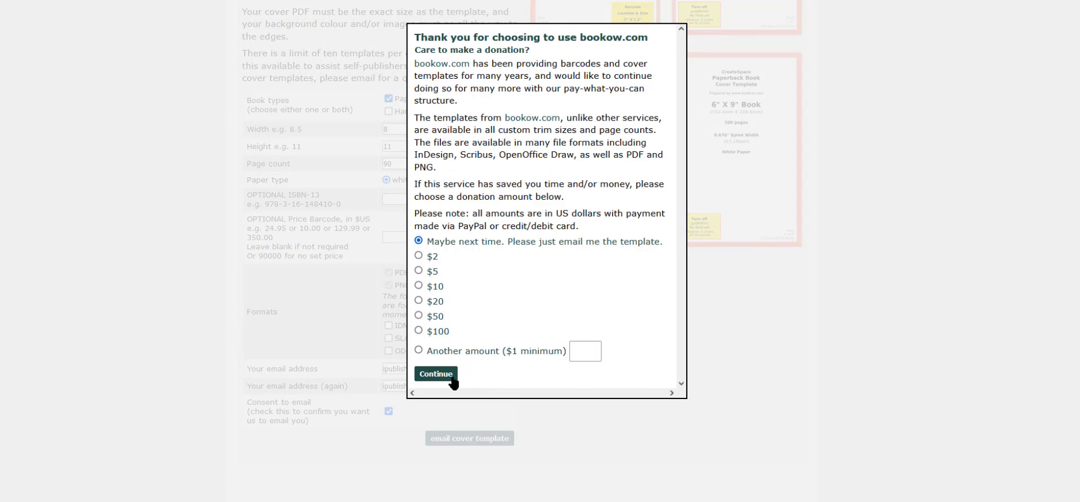
left_click(453, 382)
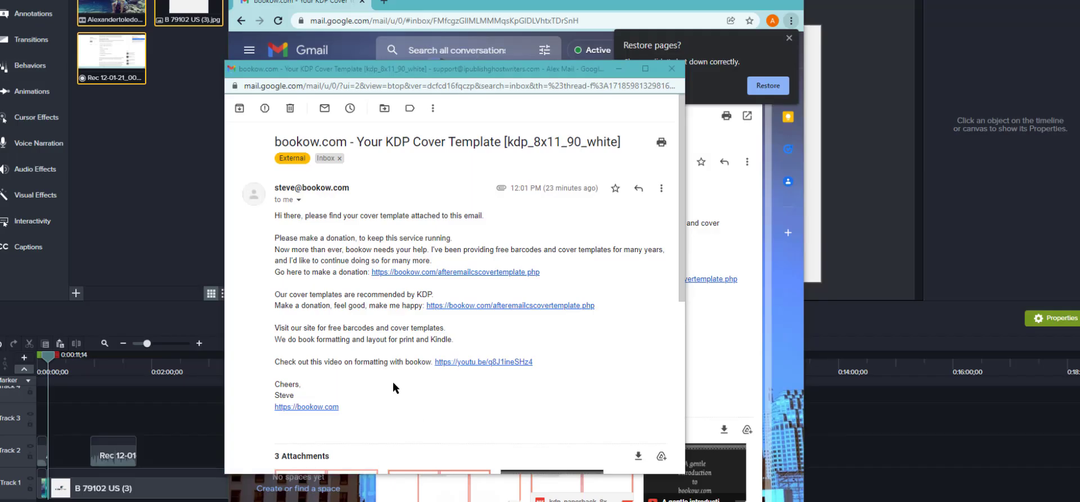
scroll(358, 340, "down", 5)
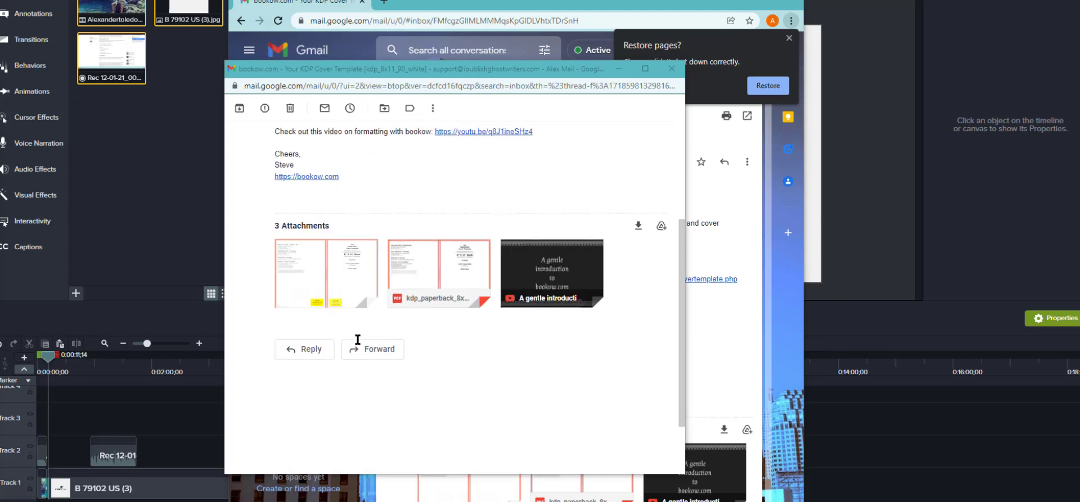
Download the kdp_paperback_8x11_90_white_2660.png attachment from the bookow email.
mouse_move(348, 288)
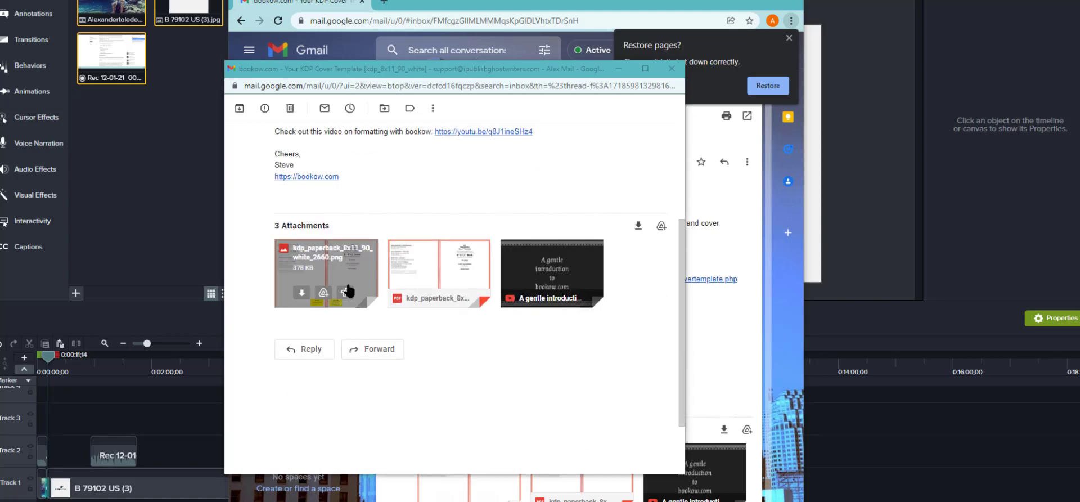
left_click(303, 293)
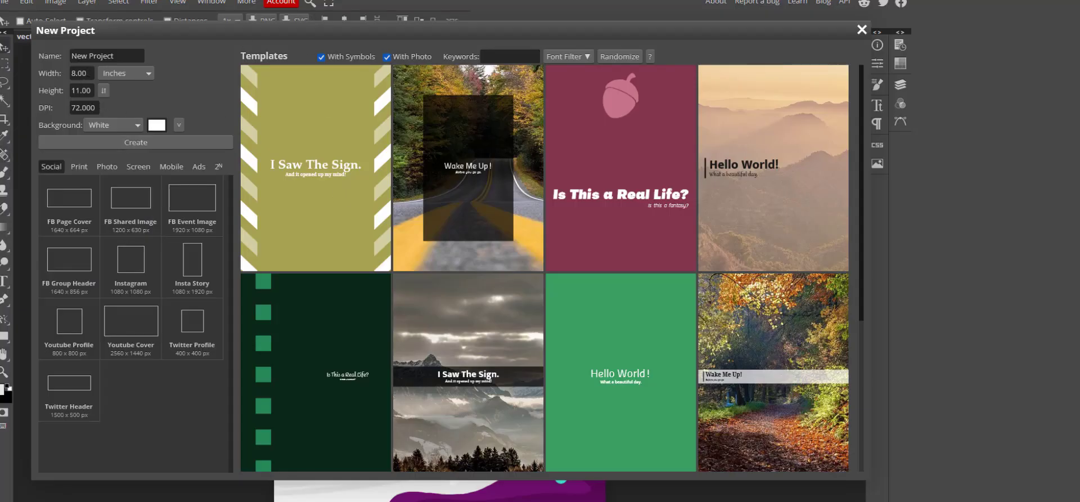
After checking the template's full-bleed size, create a 16.46 x 11.25 inch blank document.
left_click(428, 500)
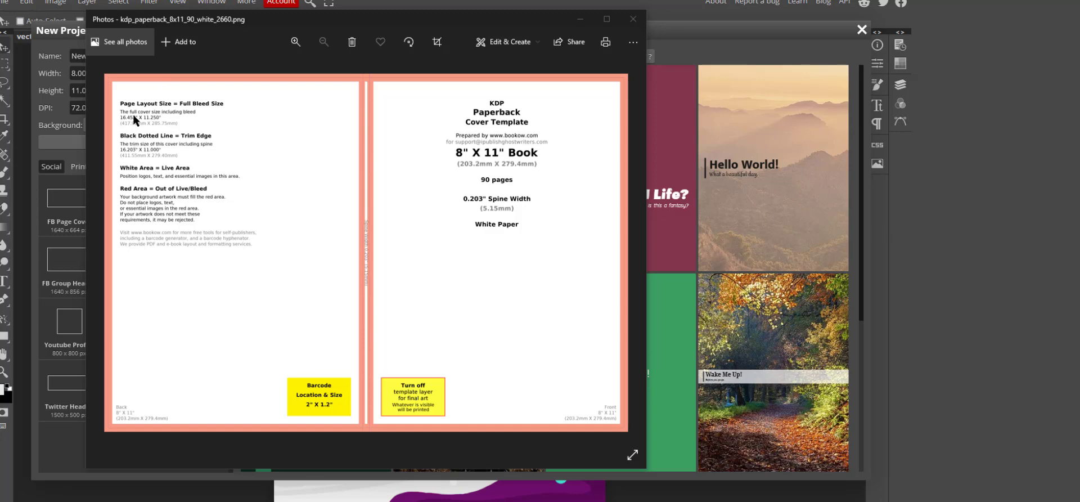
left_click(79, 73)
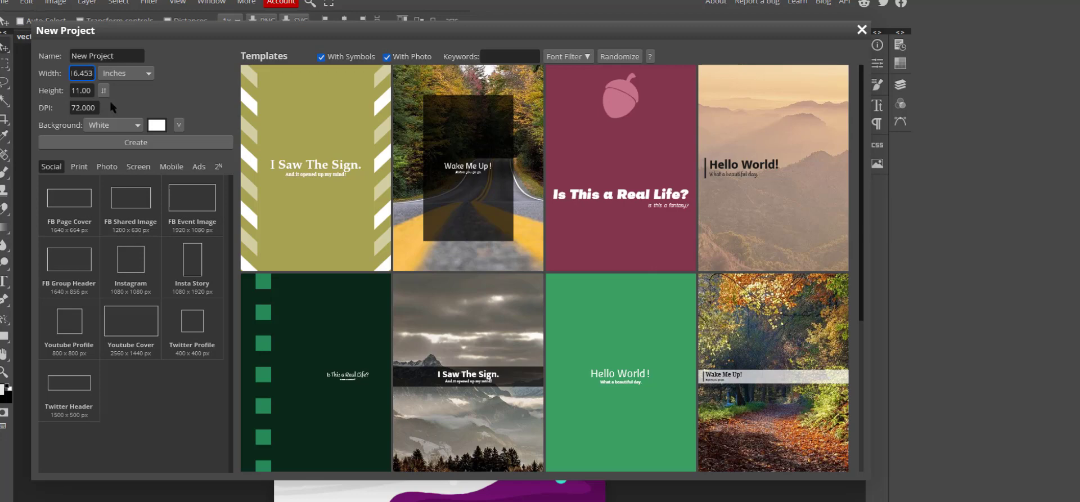
key("alt+Tab")
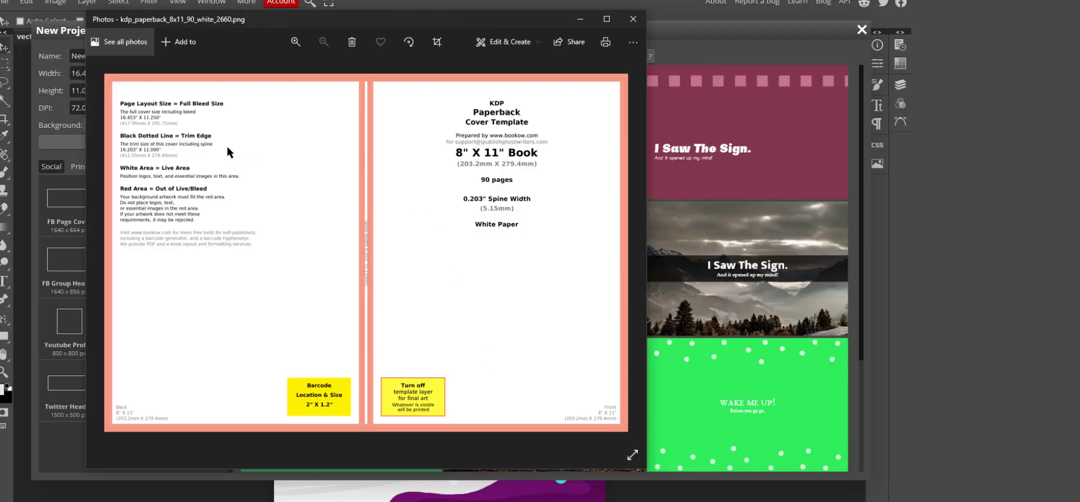
left_click(77, 100)
left_click_drag(81, 91, 136, 90)
type("25")
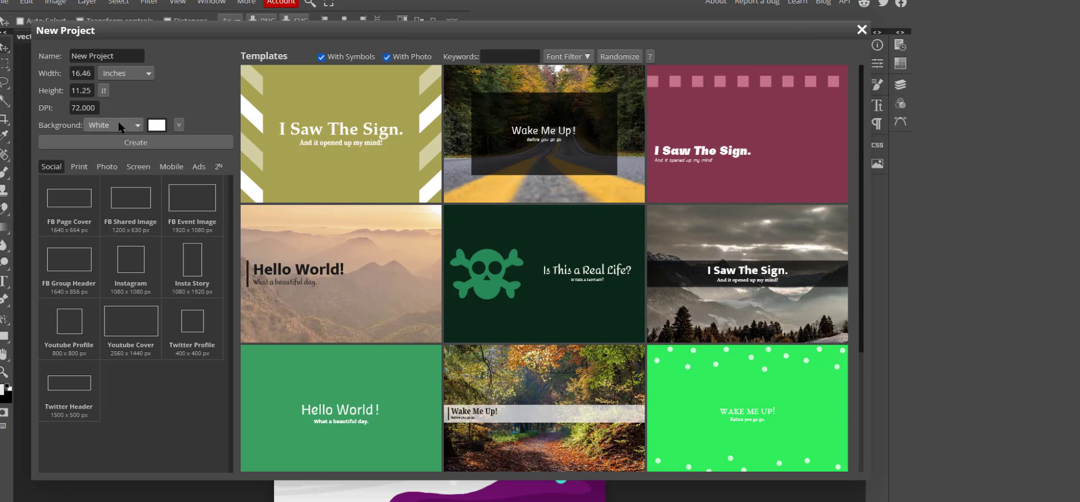
left_click(121, 142)
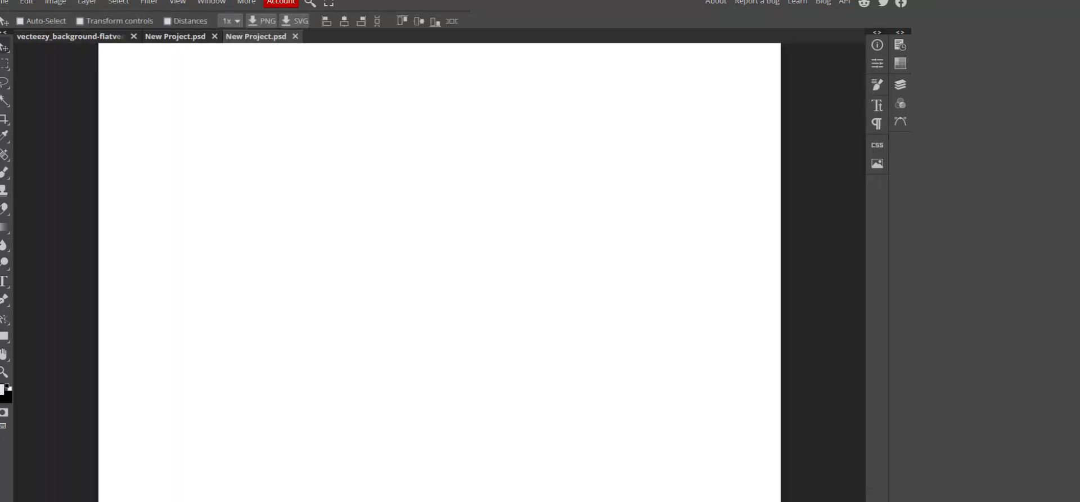
Place the kdp_paperback template PNG from Downloads onto the new canvas, then return to the SPACE document.
key("alt+Tab")
left_click_drag(755, 242, 412, 254)
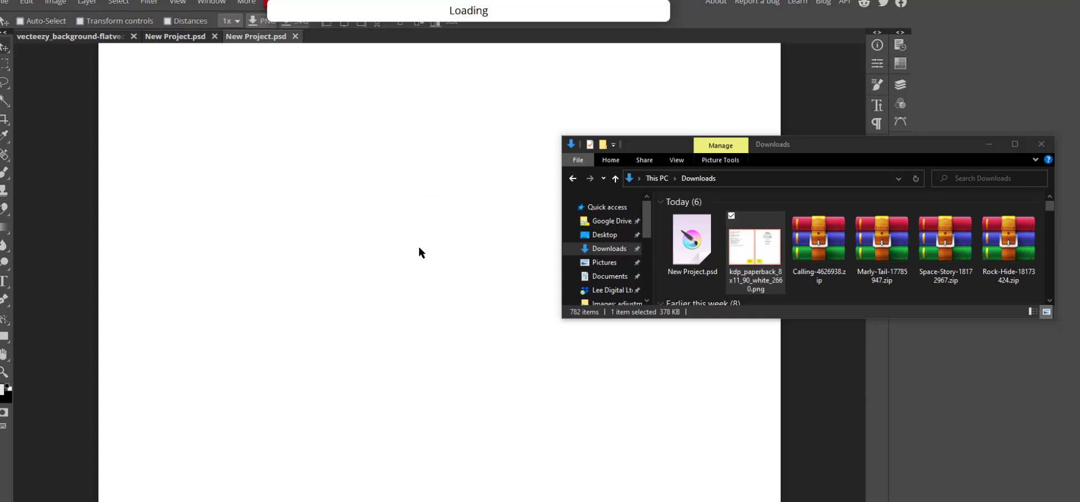
left_click(747, 61)
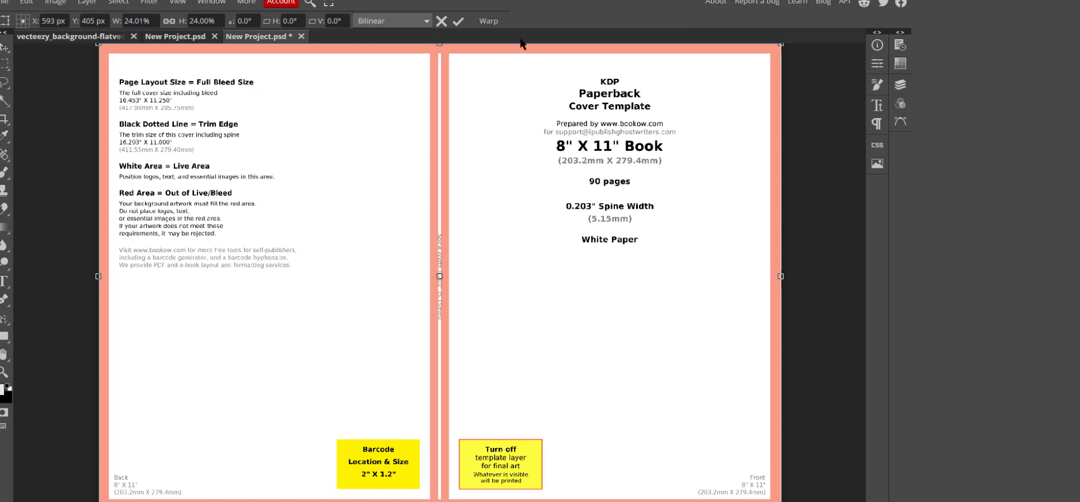
left_click(174, 36)
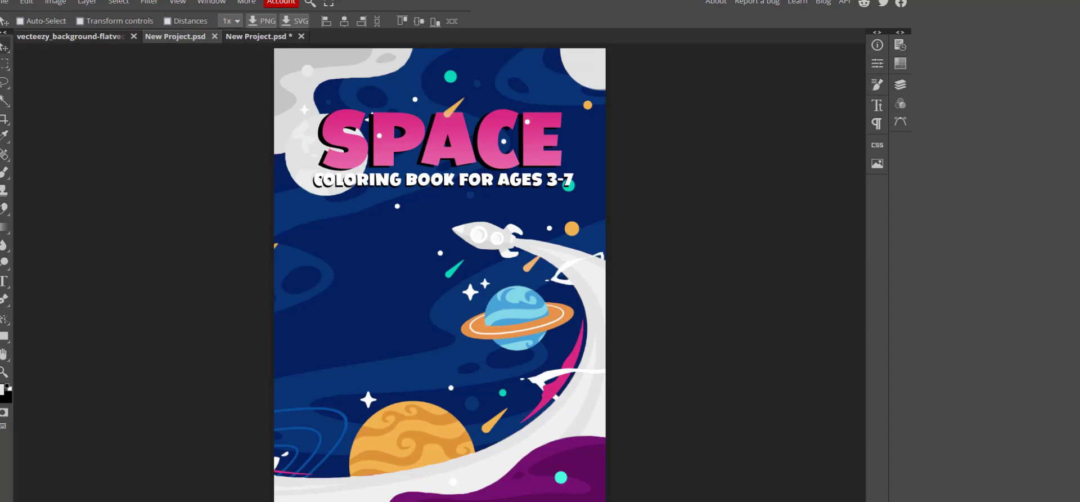
Select the whole SPACE cover with the rectangular marquee and copy it merged.
left_click(900, 84)
left_click(5, 64)
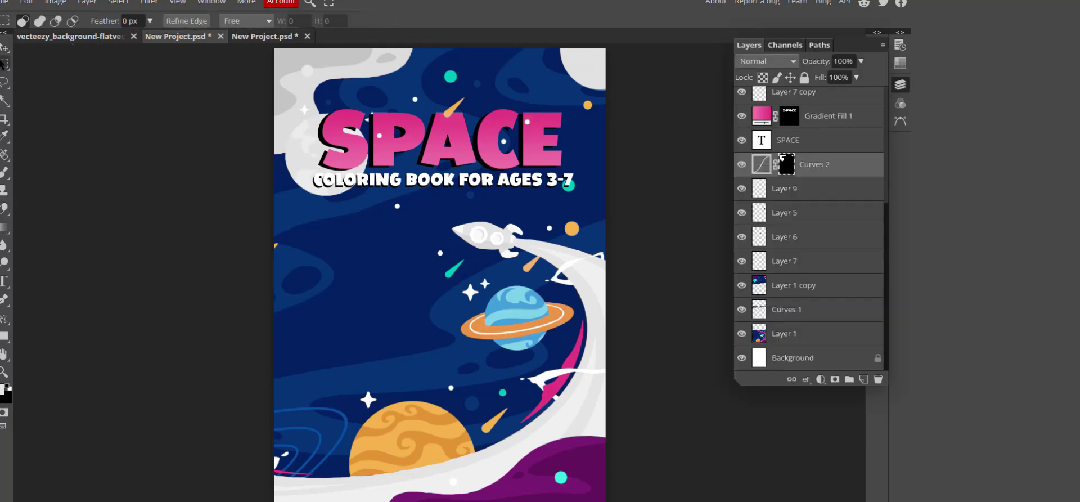
scroll(277, 74, "up", 2)
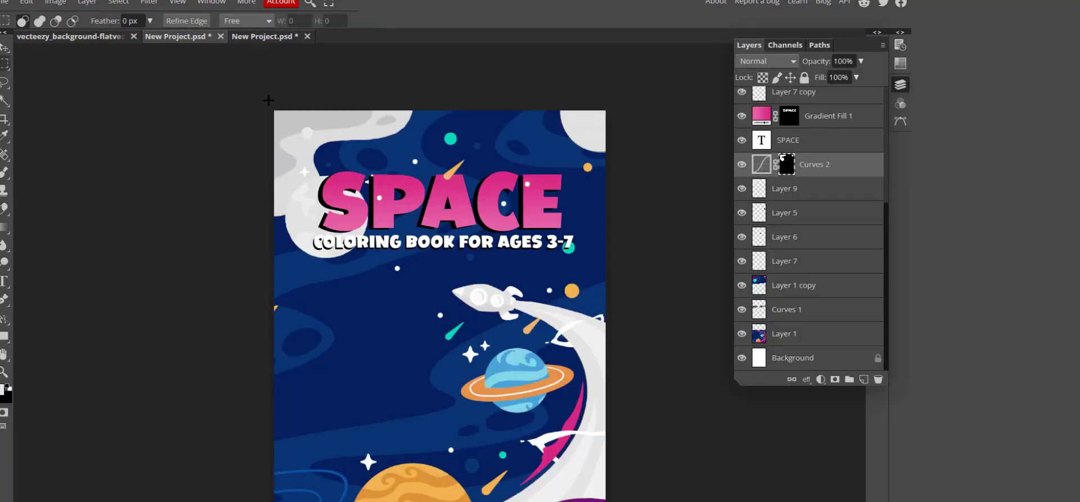
left_click_drag(268, 100, 632, 270)
scroll(417, 219, "down", 5)
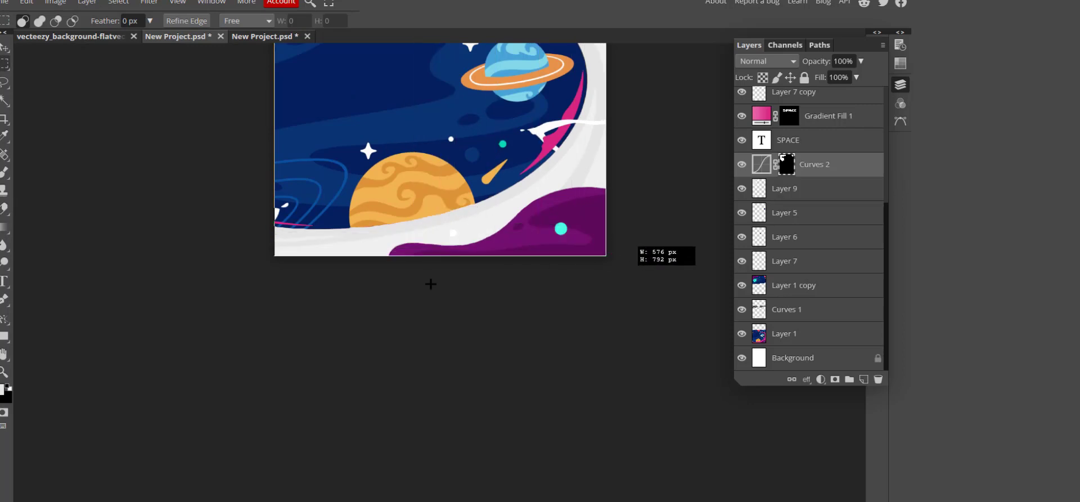
scroll(430, 284, "up", 8)
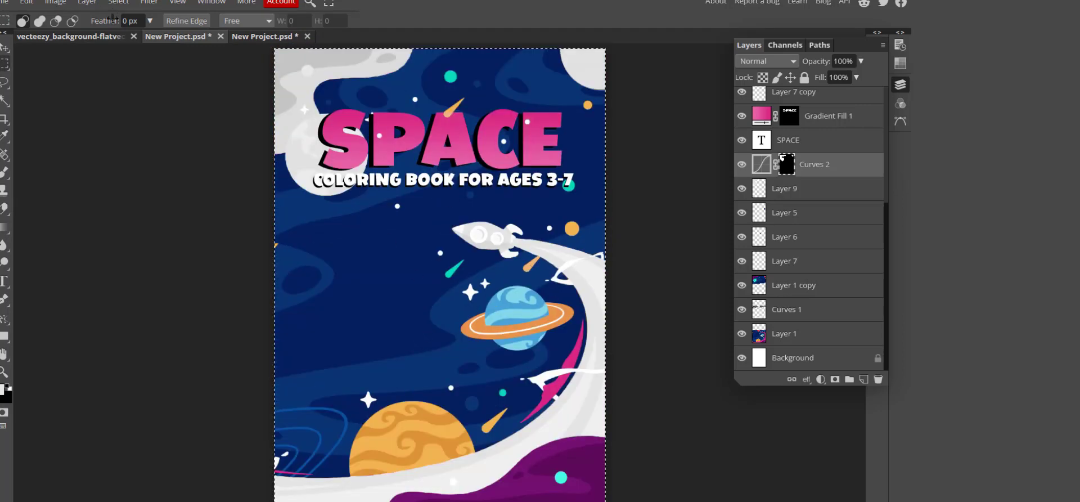
left_click(27, 3)
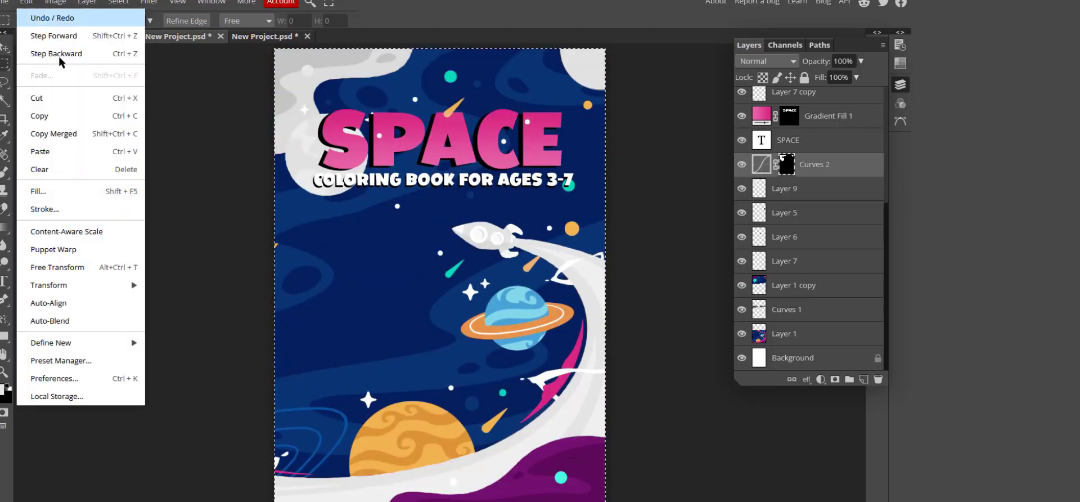
left_click(80, 134)
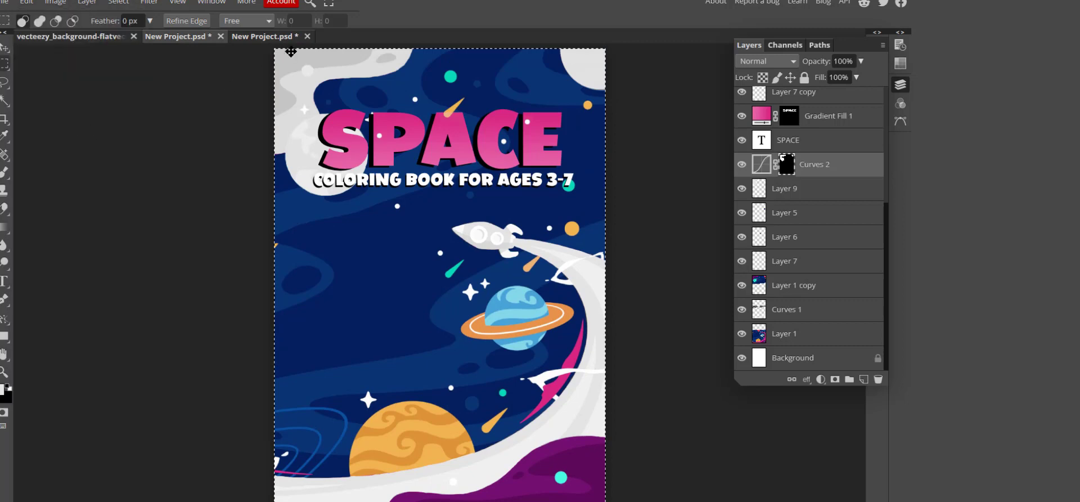
Paste the SPACE cover into the template document and move it onto the front panel.
left_click(275, 37)
left_click(27, 2)
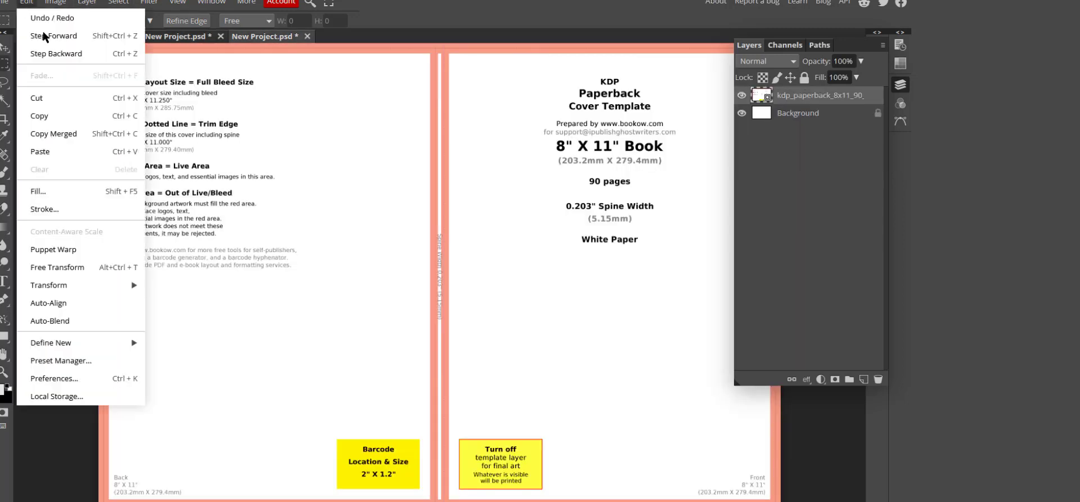
left_click(70, 152)
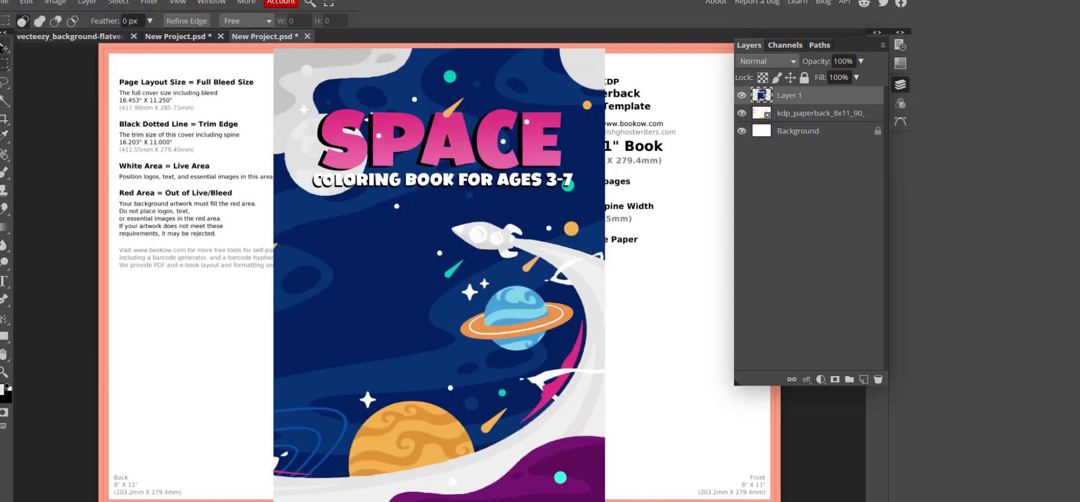
left_click(5, 47)
left_click_drag(393, 90, 552, 127)
left_click(901, 85)
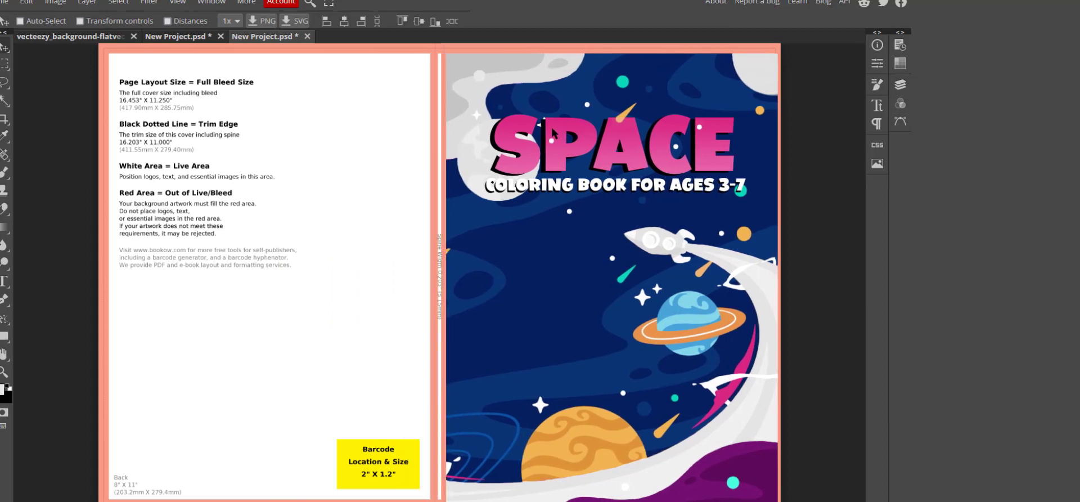
Free Transform the front cover art to 102.95% by 102.27%, stretching the top and spine sides.
left_click(26, 2)
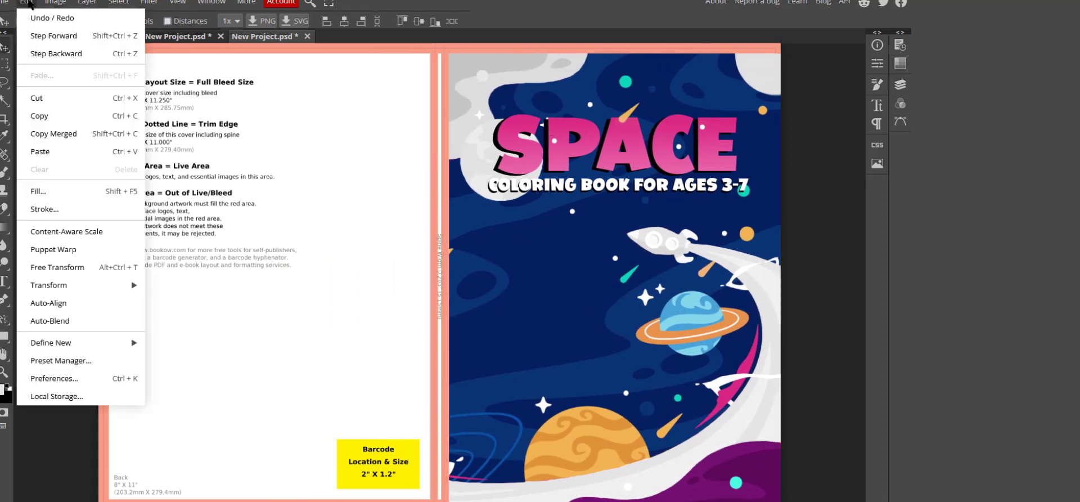
left_click(83, 267)
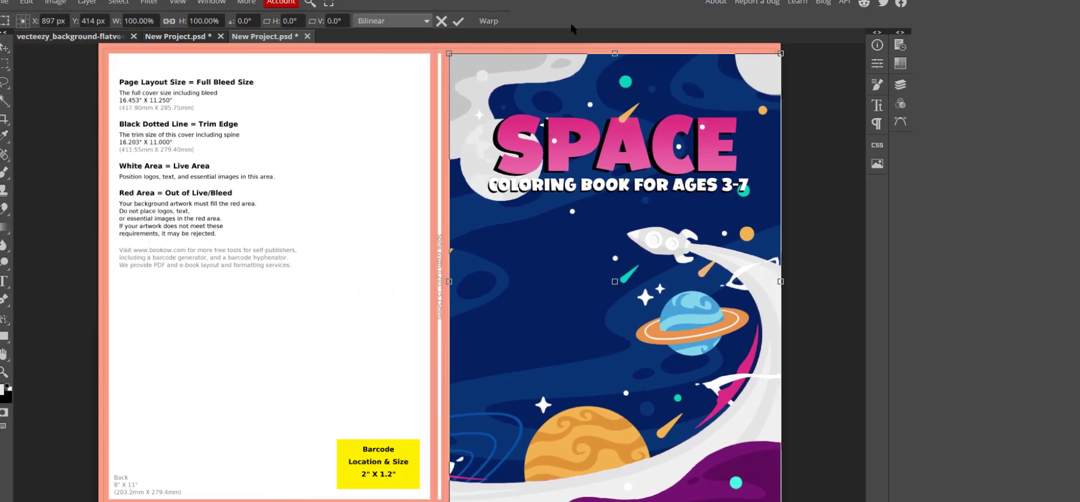
left_click_drag(615, 53, 615, 44)
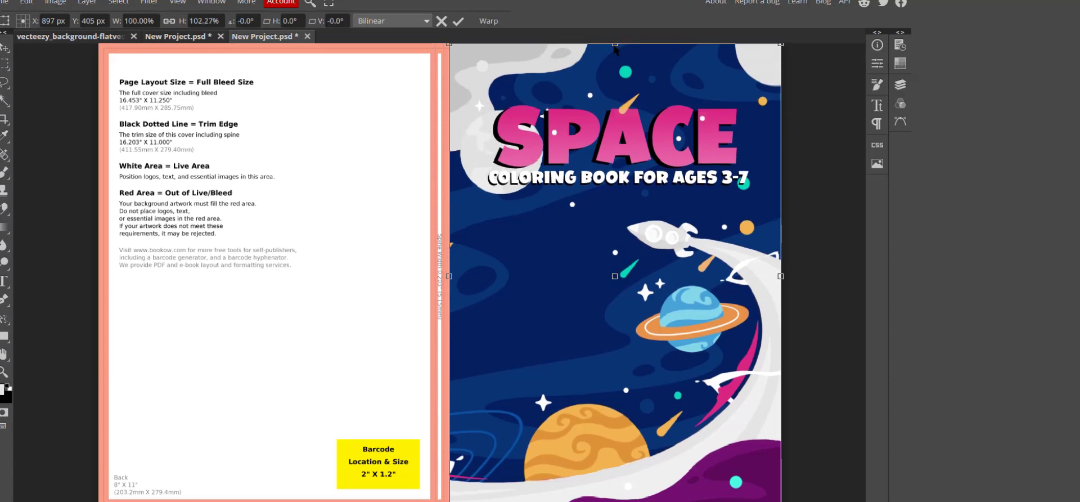
scroll(607, 82, "down", 5)
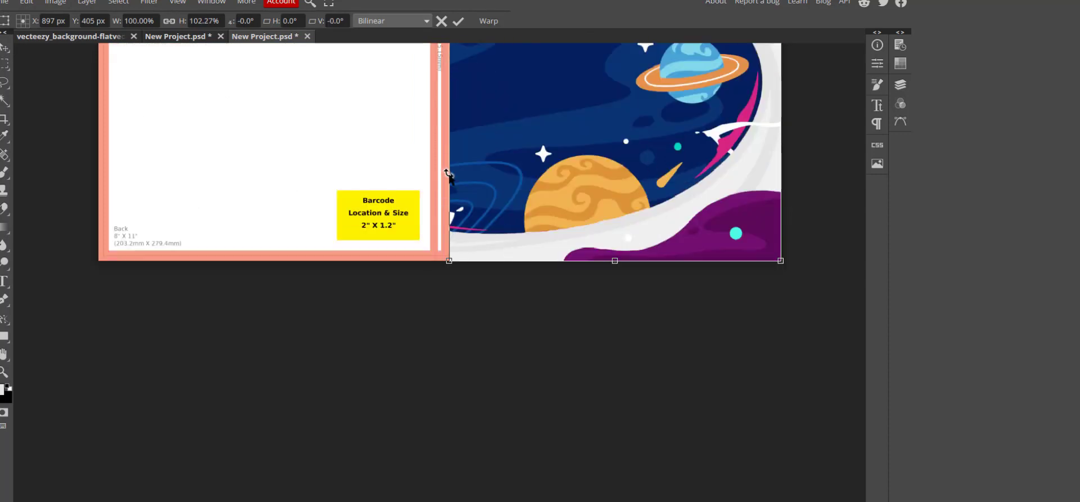
scroll(445, 244, "up", 2)
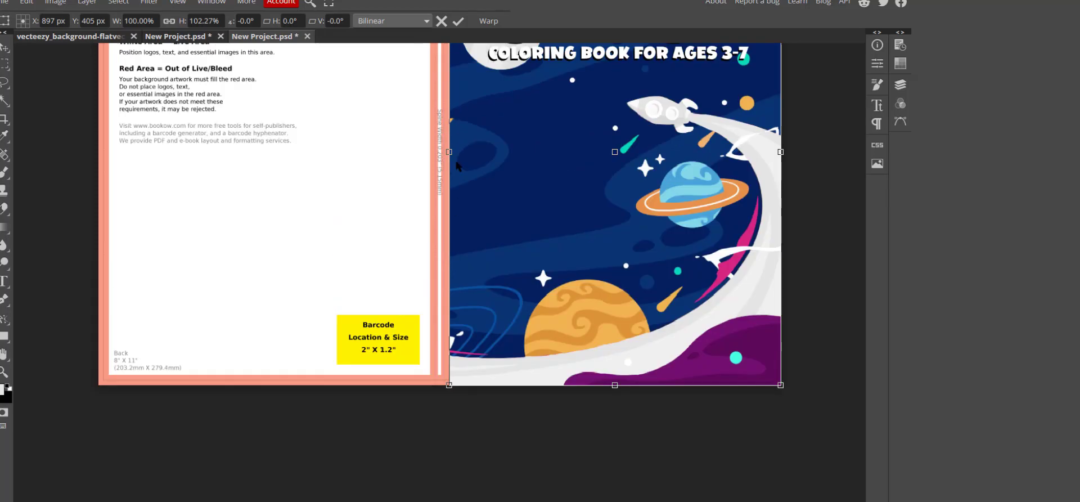
left_click_drag(450, 152, 440, 152)
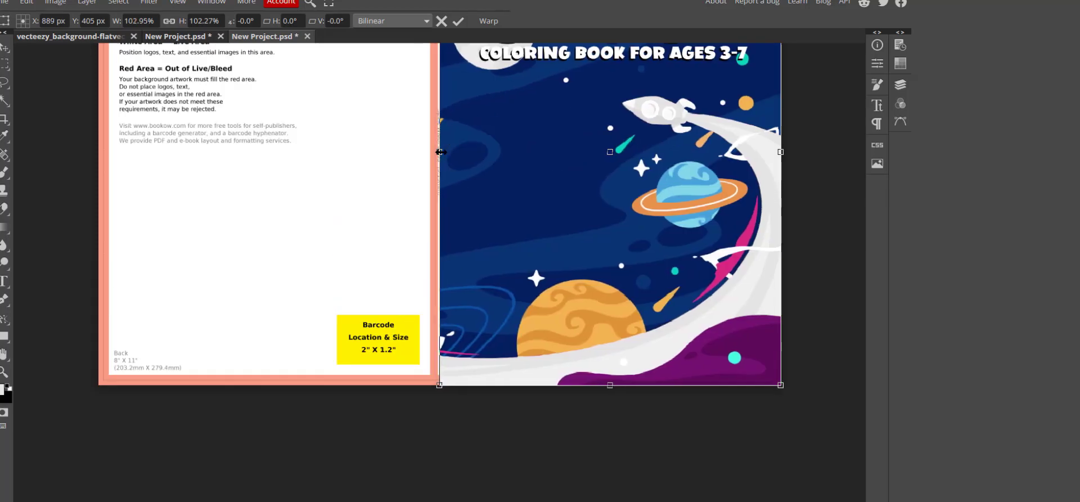
scroll(638, 265, "up", 2)
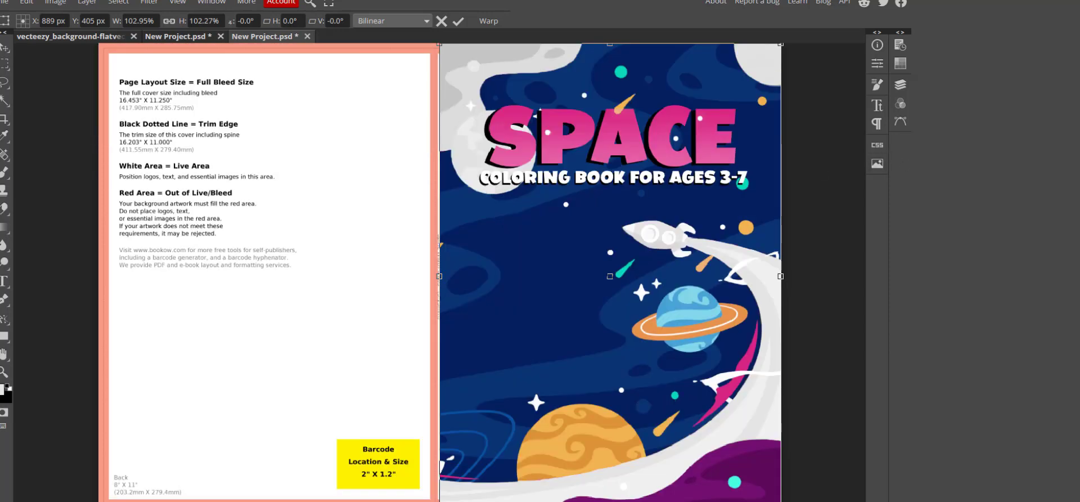
key("Return")
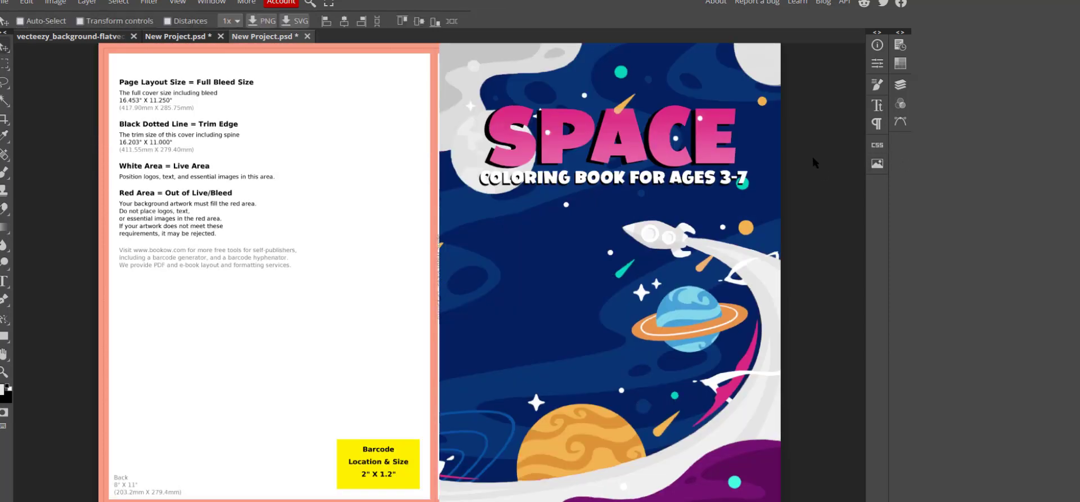
Browse Vecteezy's 'space' vectors, open Colorful Rocket Boosting in Space, then open the downloads folder.
left_click(71, 36)
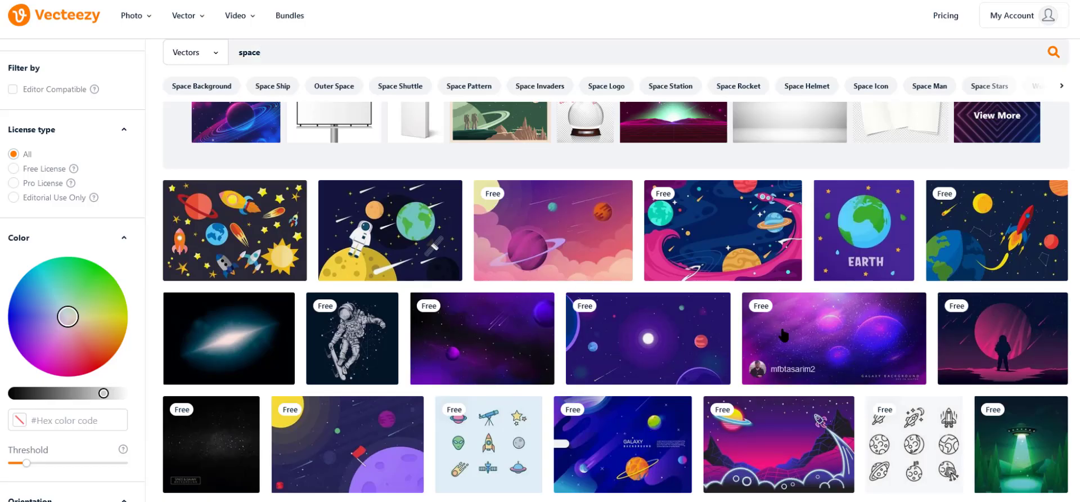
scroll(783, 336, "down", 4)
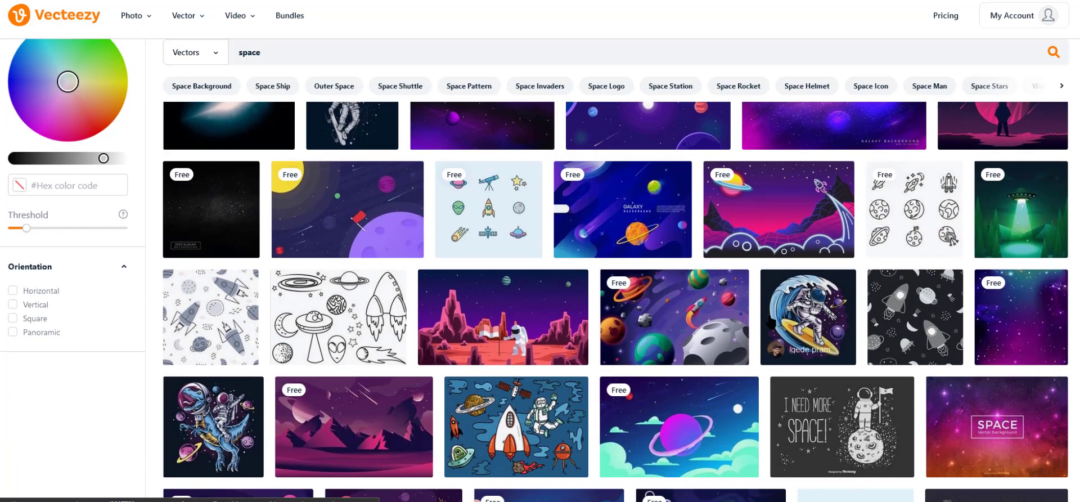
scroll(670, 321, "down", 2)
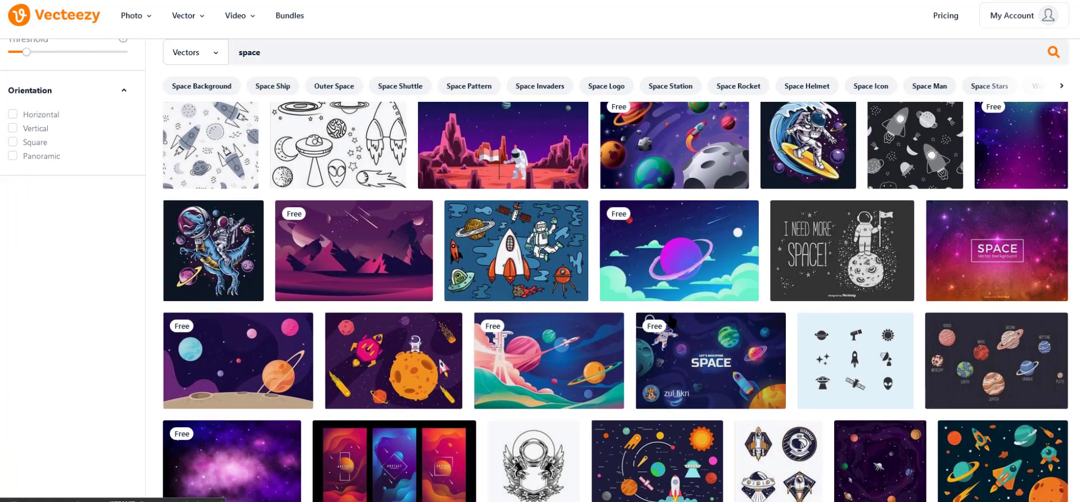
scroll(571, 290, "down", 2)
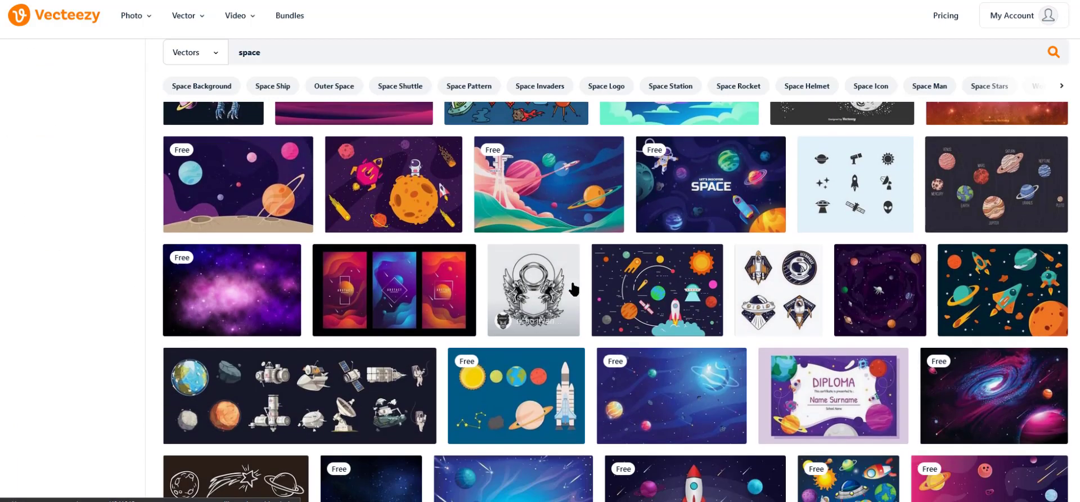
scroll(573, 289, "down", 4)
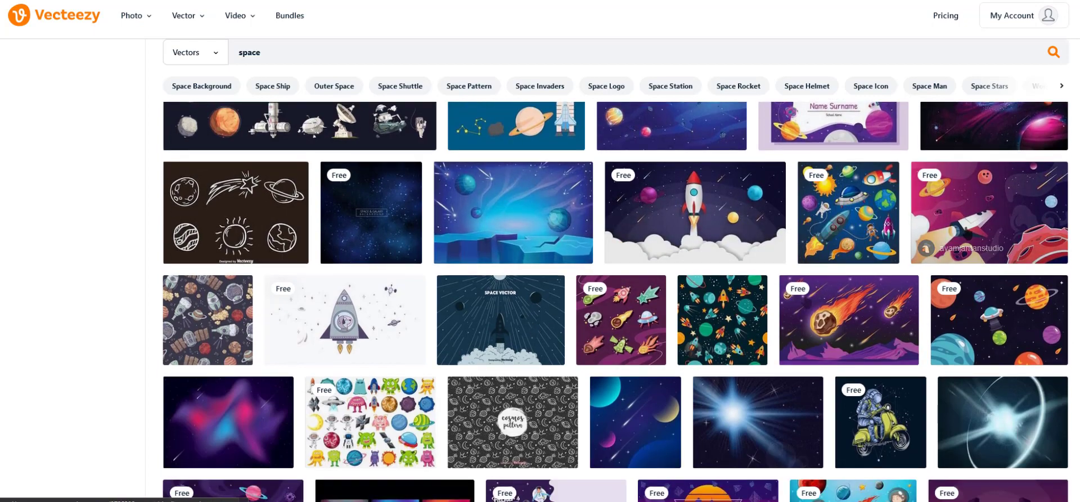
scroll(563, 281, "down", 5)
left_click(237, 174)
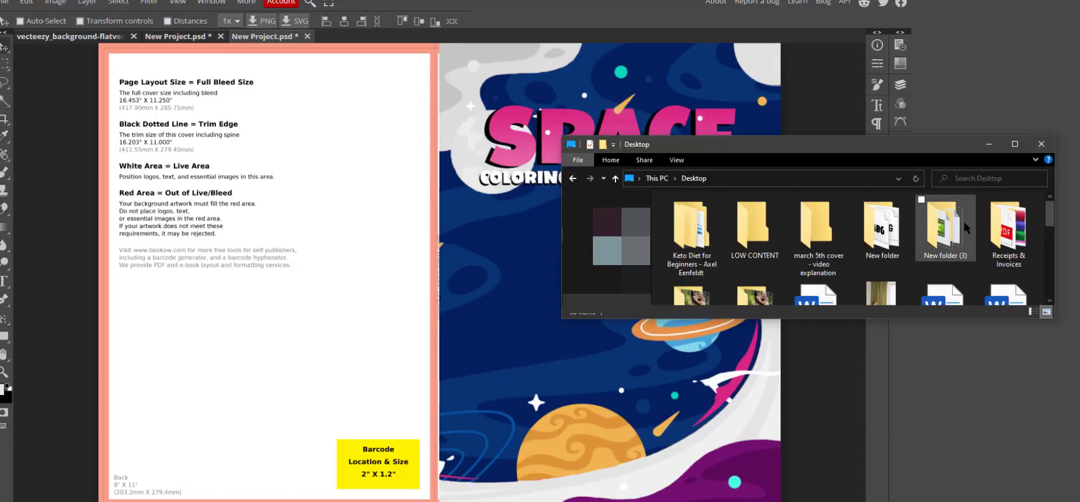
double_click(757, 231)
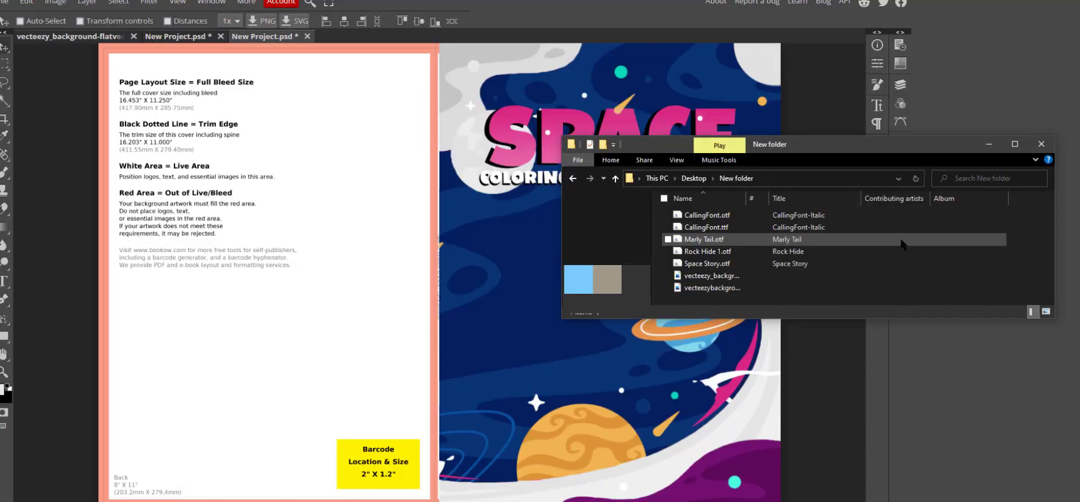
Place the downloaded space image on the back cover, enlarging it to the top edge and spine.
left_click_drag(711, 288, 448, 150)
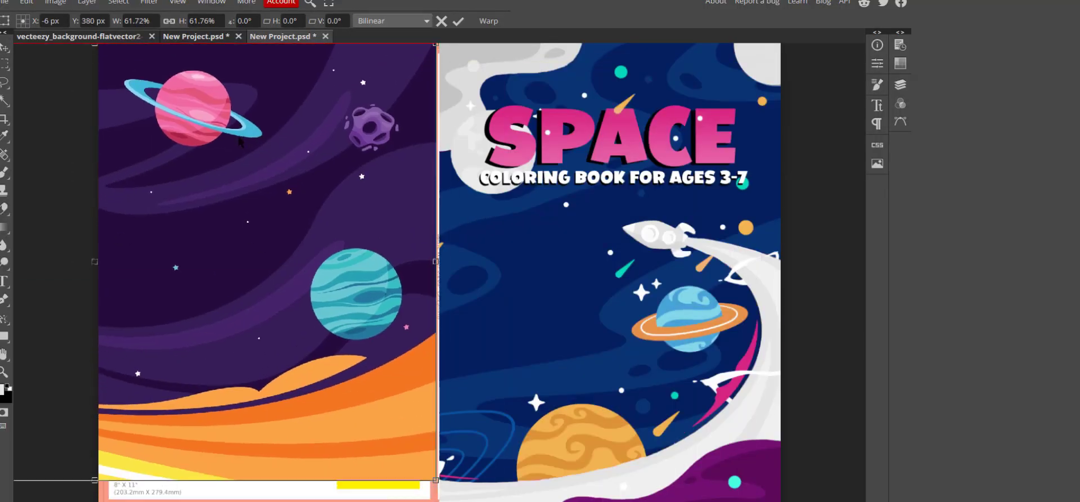
left_click_drag(241, 142, 240, 170)
left_click_drag(94, 72, 94, 47)
left_click_drag(436, 278, 459, 277)
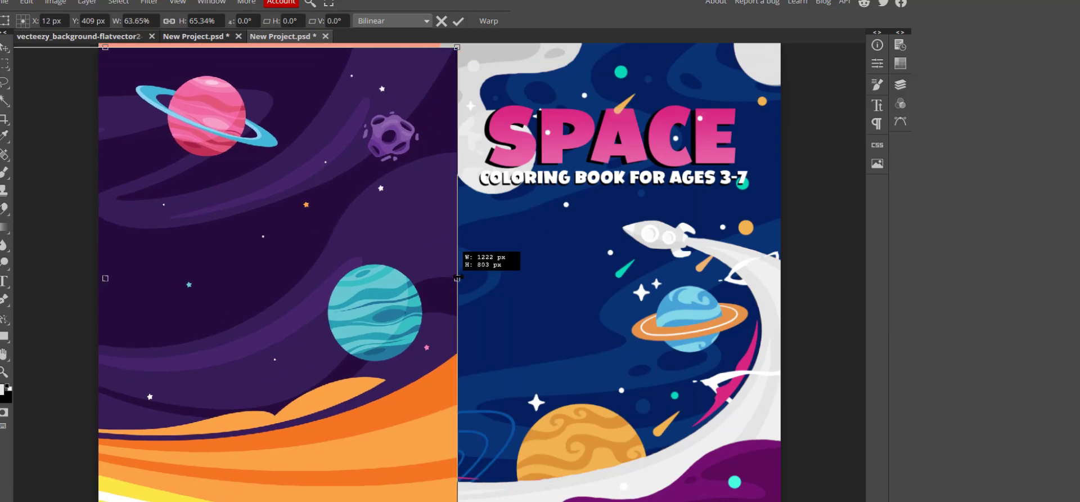
left_click_drag(366, 292, 478, 325)
left_click_drag(218, 80, 217, 43)
mouse_move(570, 292)
left_mouse_down()
mouse_move(532, 294)
mouse_move(573, 292)
left_mouse_up()
left_click_drag(477, 320, 587, 361)
left_click_drag(679, 85, 739, 42)
left_click_drag(623, 105, 448, 107)
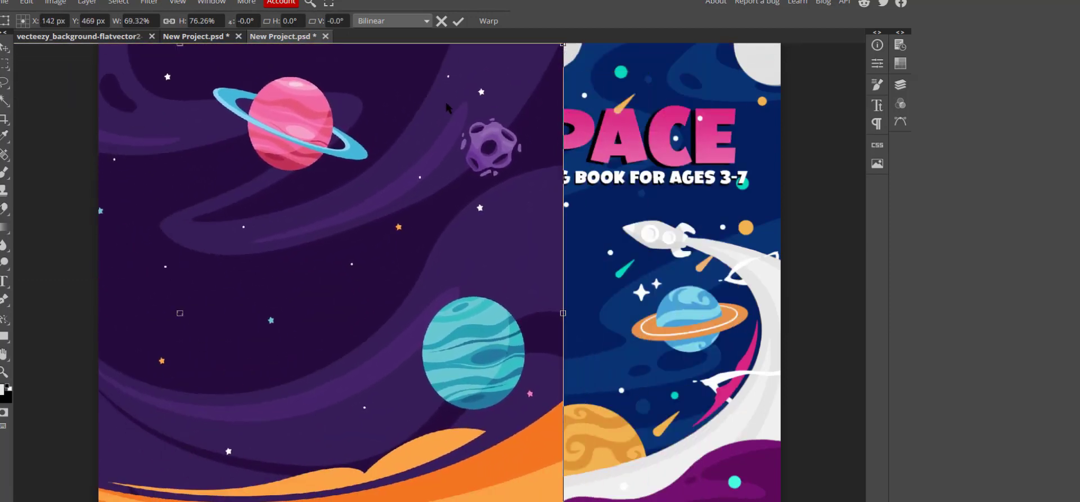
key("Return")
Move the artwork layer below Layer 1, flip it horizontally, and resize it to fill the back cover.
left_click(901, 85)
left_click_drag(808, 95, 809, 123)
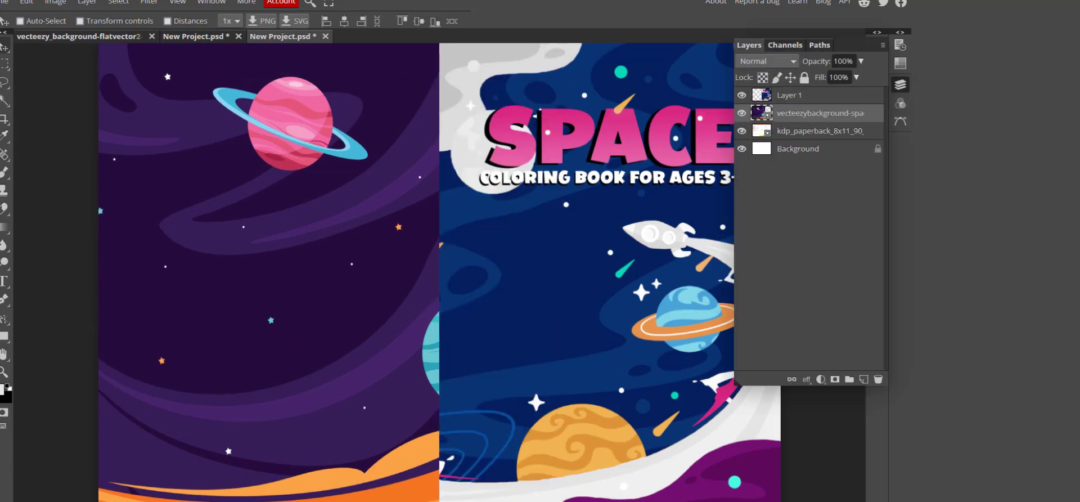
left_click(26, 2)
mouse_move(82, 285)
left_click(210, 454)
left_click(26, 2)
left_click(74, 268)
scroll(267, 392, "down", 3)
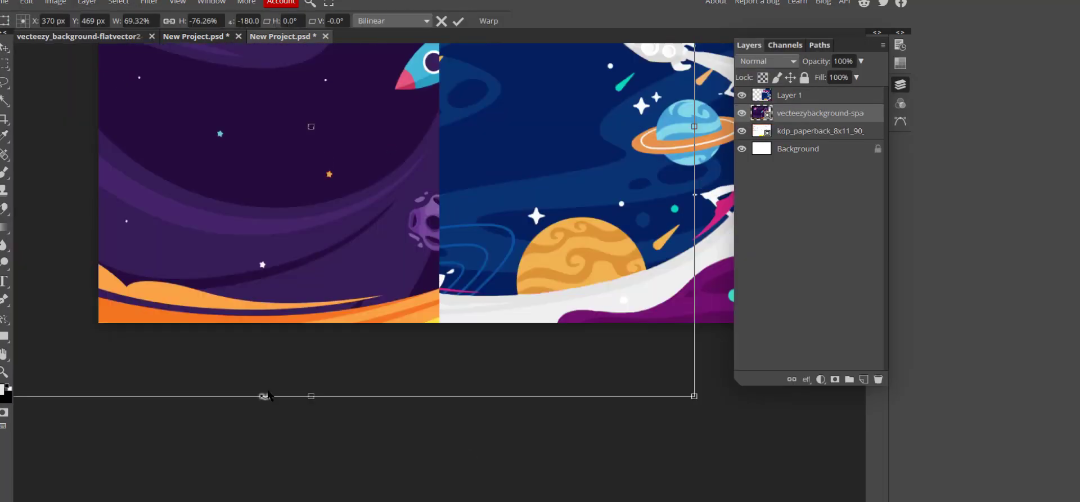
scroll(268, 395, "up", 4)
left_click_drag(311, 106, 311, 149)
left_click_drag(297, 244, 452, 195)
key("Return")
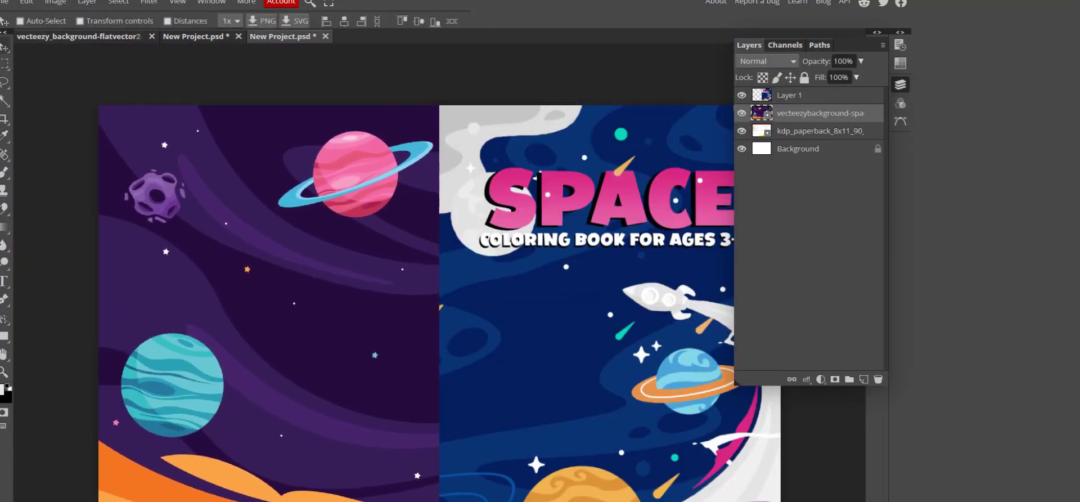
Sample the front cover's dark blue with the eyedropper and bring up the artwork layer's options.
left_click(4, 135)
left_click(546, 308)
right_click(758, 110)
Open the smart object's contents and add a dark blue Color Fill layer in Color blend mode.
double_click(763, 114)
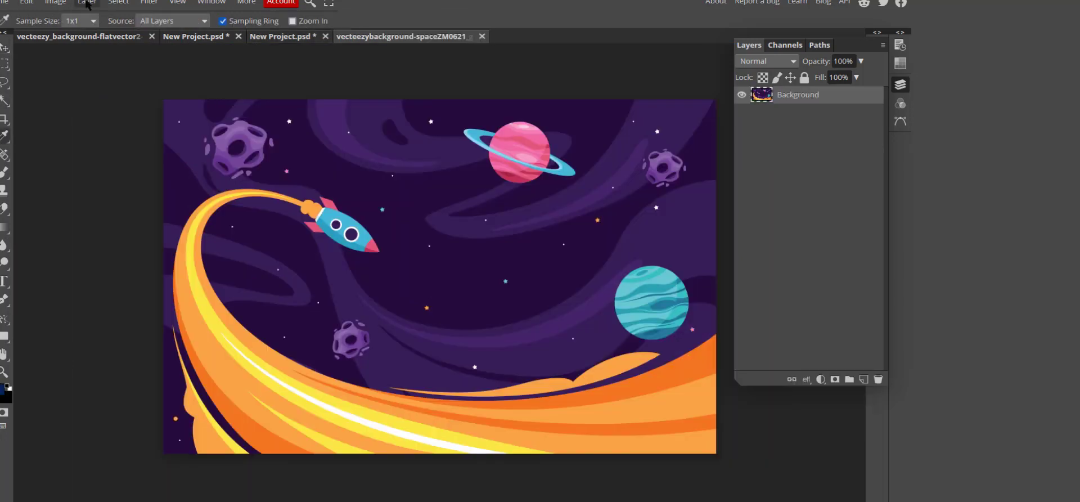
left_click(87, 3)
left_click(224, 107)
left_click(324, 246)
left_click(766, 62)
scroll(765, 337, "down", 5)
left_click(764, 349)
left_click(4, 209)
double_click(760, 97)
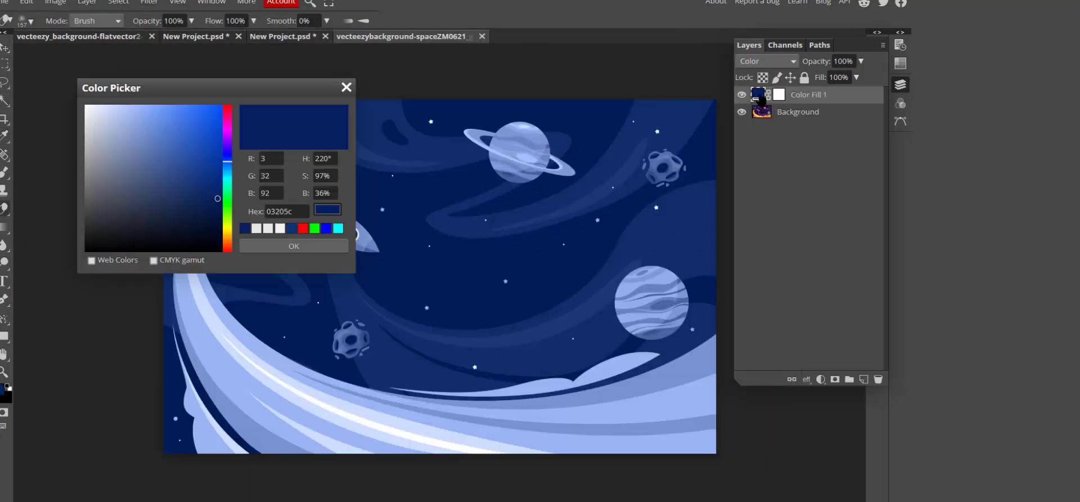
left_click(779, 94)
left_click(346, 88)
double_click(779, 95)
Erase the fill mask over the pink ringed planet, teal striped planet and purple asteroids, then save.
left_click_drag(507, 148, 515, 161)
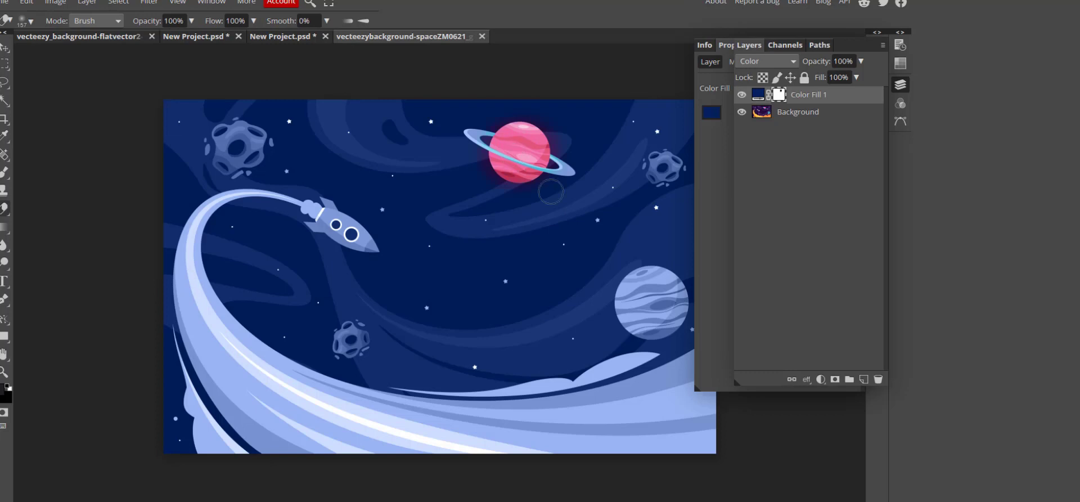
mouse_move(642, 296)
left_mouse_down()
mouse_move(658, 319)
mouse_move(633, 300)
left_mouse_up()
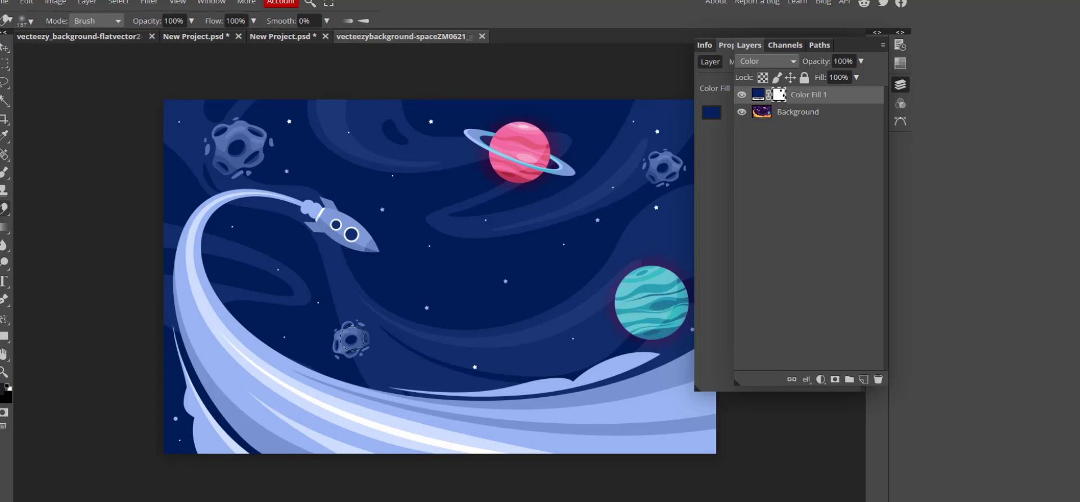
left_click_drag(665, 167, 673, 178)
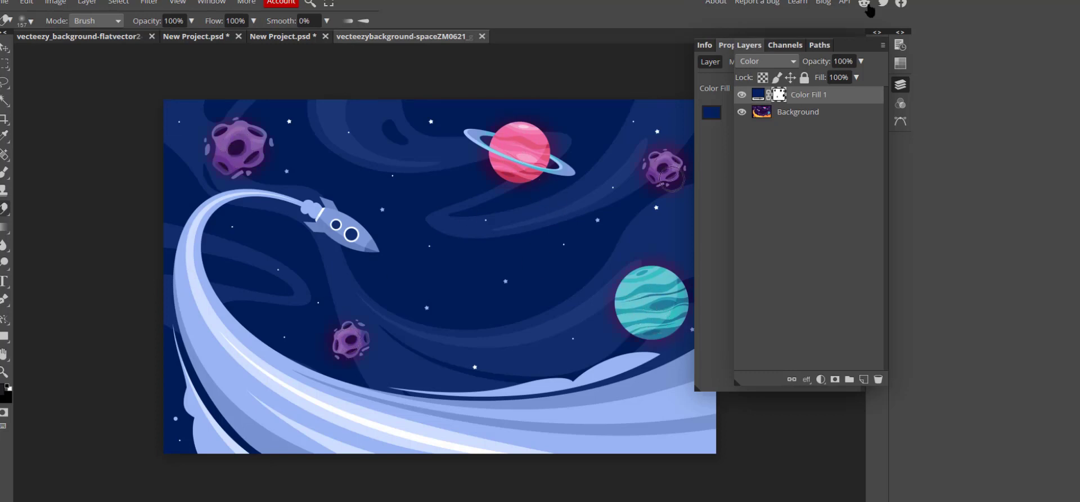
left_click(483, 36)
left_click(632, 275)
left_click(26, 5)
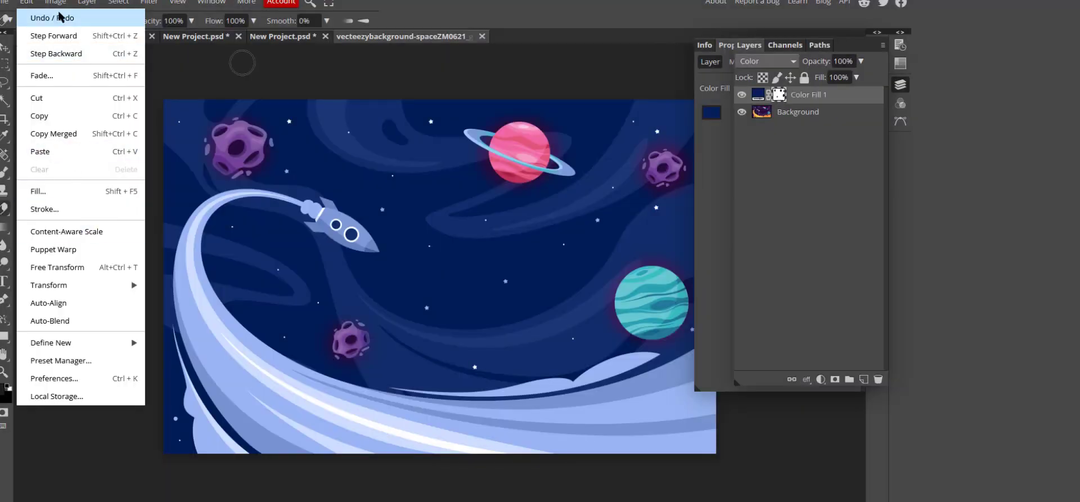
left_click(45, 114)
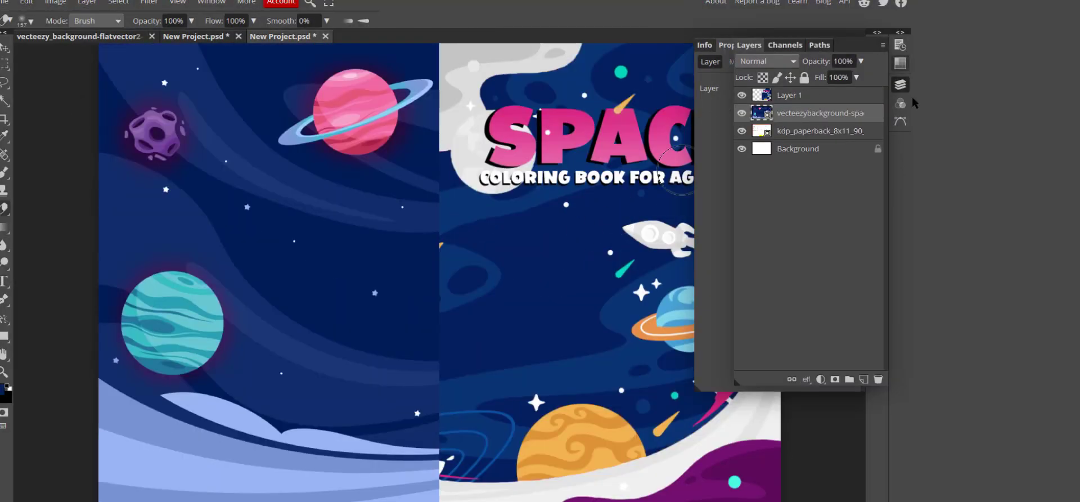
left_click(900, 85)
left_click(901, 85)
Nudge the back-cover artwork left and add a new Layer 2 in Color blend mode.
scroll(466, 131, "up", 2)
left_click(5, 47)
left_click_drag(296, 264, 239, 267)
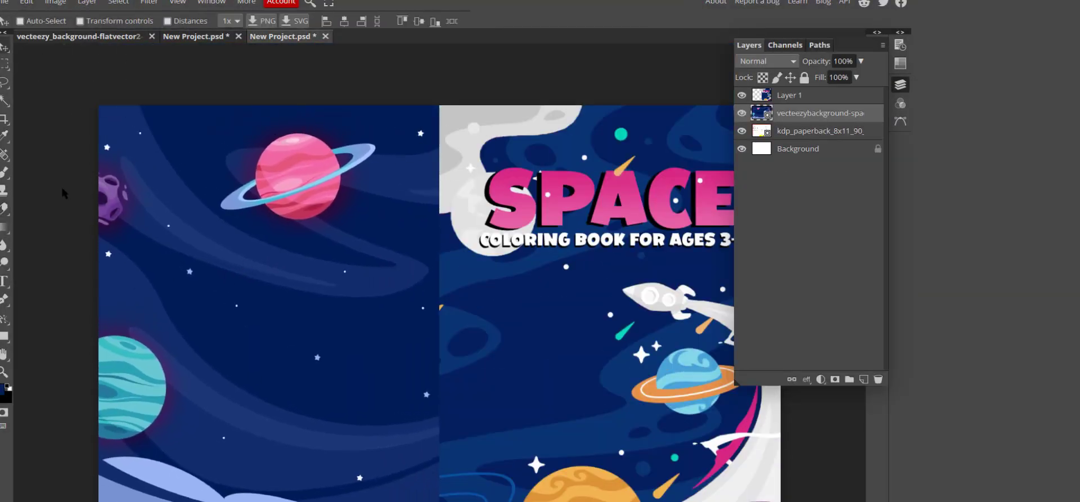
left_click(87, 3)
mouse_move(107, 18)
left_click(225, 17)
left_click(771, 62)
scroll(778, 78, "down", 4)
left_click(759, 353)
With a 14 px brush, paint blue over the purple beside the pink planet.
left_click(4, 172)
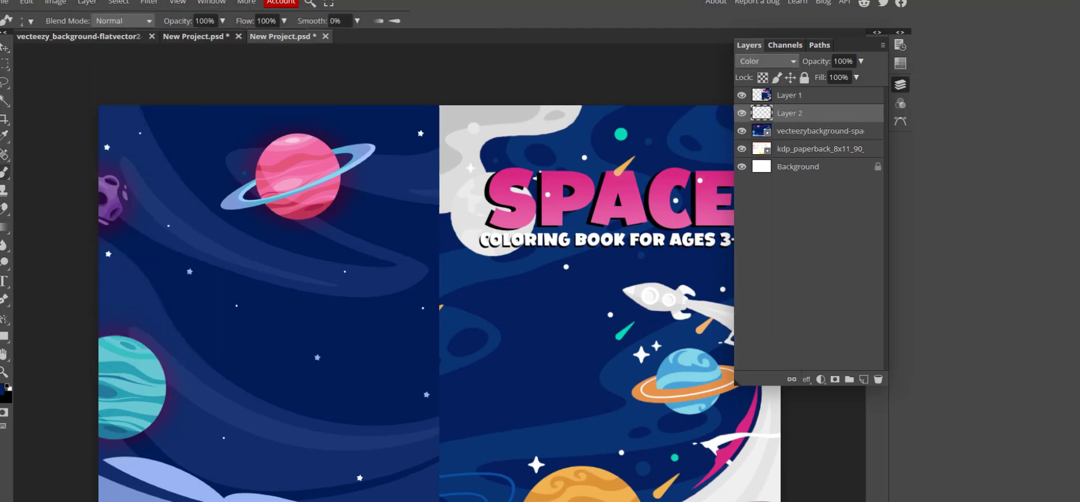
scroll(264, 162, "up", 5)
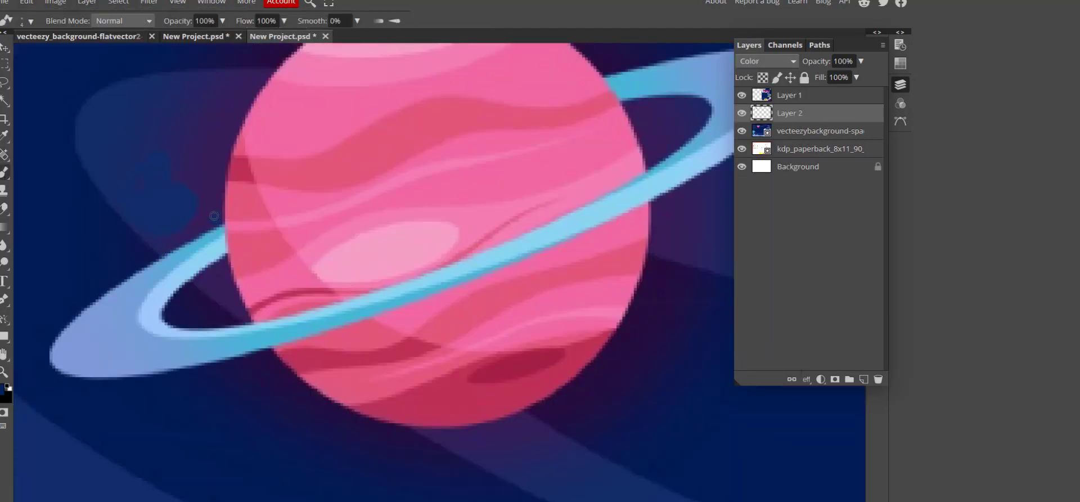
scroll(214, 215, "up", 3)
left_click(26, 3)
left_click(31, 21)
left_click_drag(86, 50, 91, 50)
mouse_move(180, 291)
left_mouse_down()
mouse_move(193, 235)
mouse_move(258, 178)
mouse_move(152, 294)
left_mouse_up()
scroll(152, 295, "down", 1)
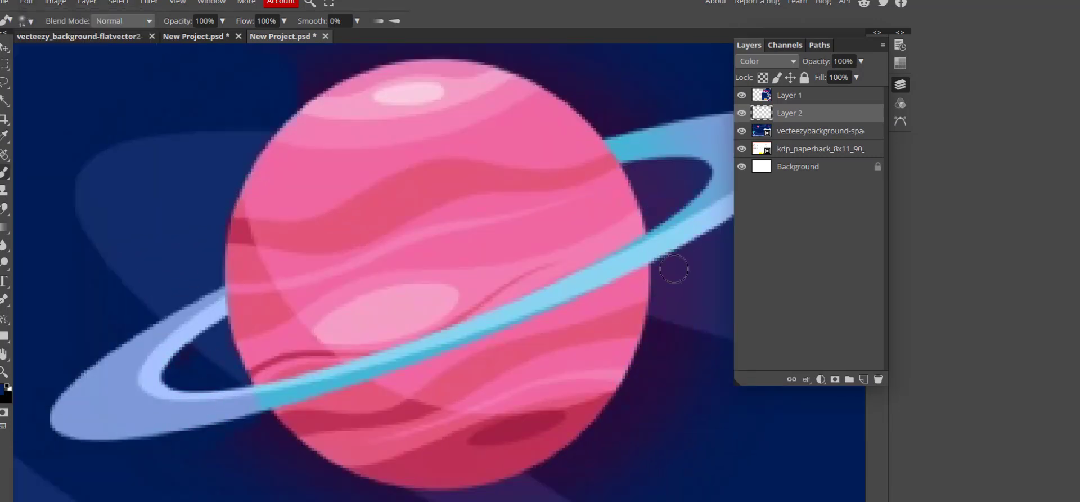
scroll(675, 270, "down", 1)
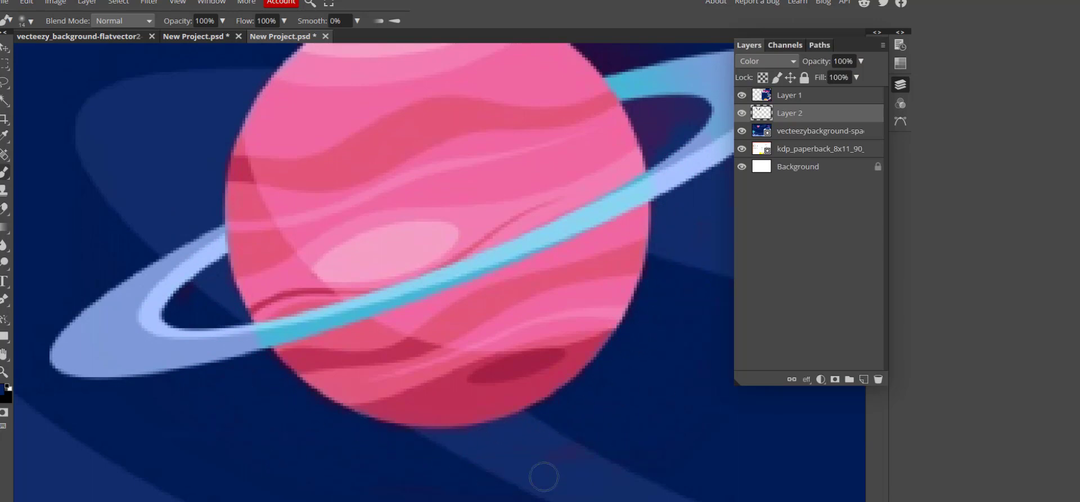
scroll(755, 425, "up", 1)
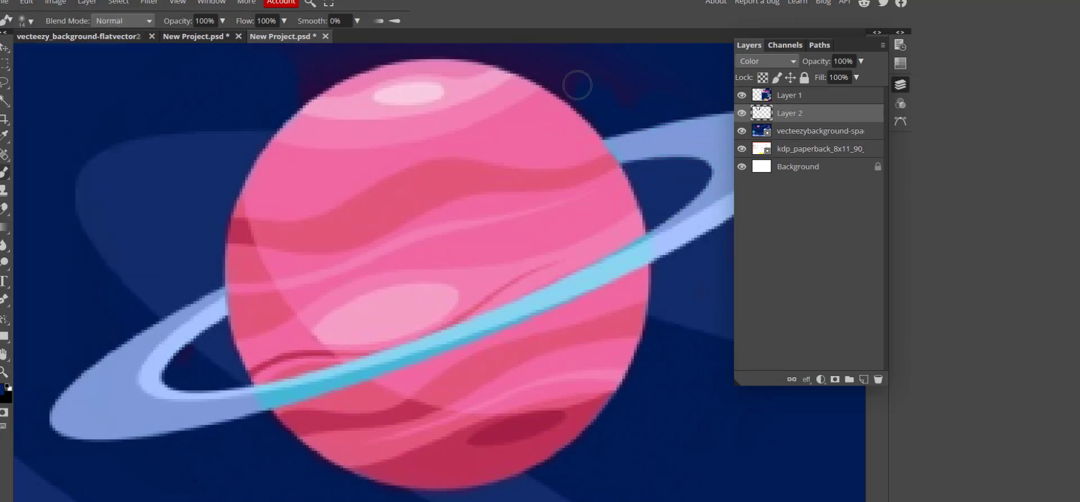
scroll(604, 165, "up", 1)
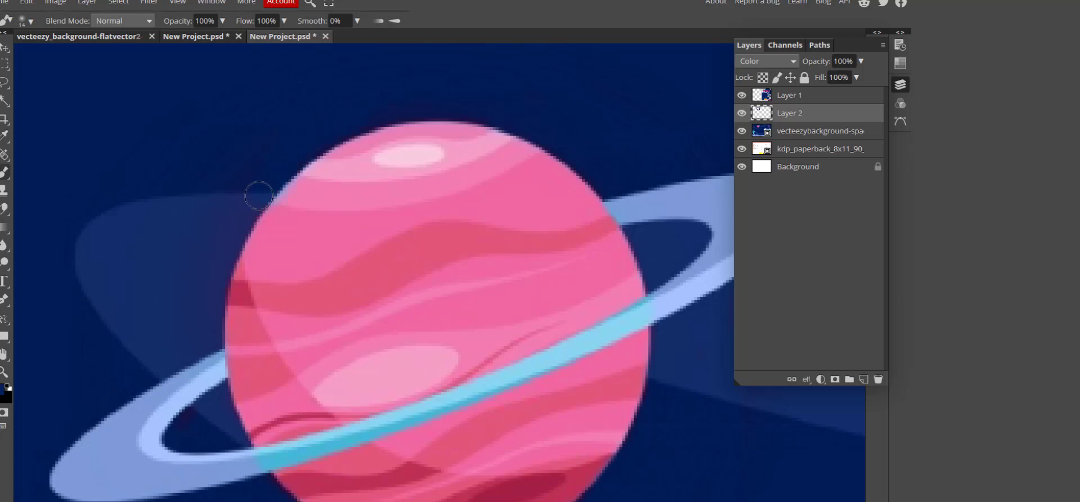
Reduce the brush to 3 px and paint the ring's cyan band lavender.
left_click(27, 2)
left_click(46, 18)
scroll(200, 207, "down", 2)
left_click(30, 21)
left_click_drag(95, 52, 90, 51)
scroll(160, 40, "up", 1)
mouse_move(263, 331)
left_mouse_down()
mouse_move(465, 269)
mouse_move(617, 204)
mouse_move(658, 168)
mouse_move(574, 214)
mouse_move(554, 240)
mouse_move(672, 183)
mouse_move(528, 252)
mouse_move(266, 341)
mouse_move(481, 259)
left_mouse_up()
Inspect the recoloured ring, switching briefly to the Eraser and back to the Brush.
scroll(376, 299, "down", 2)
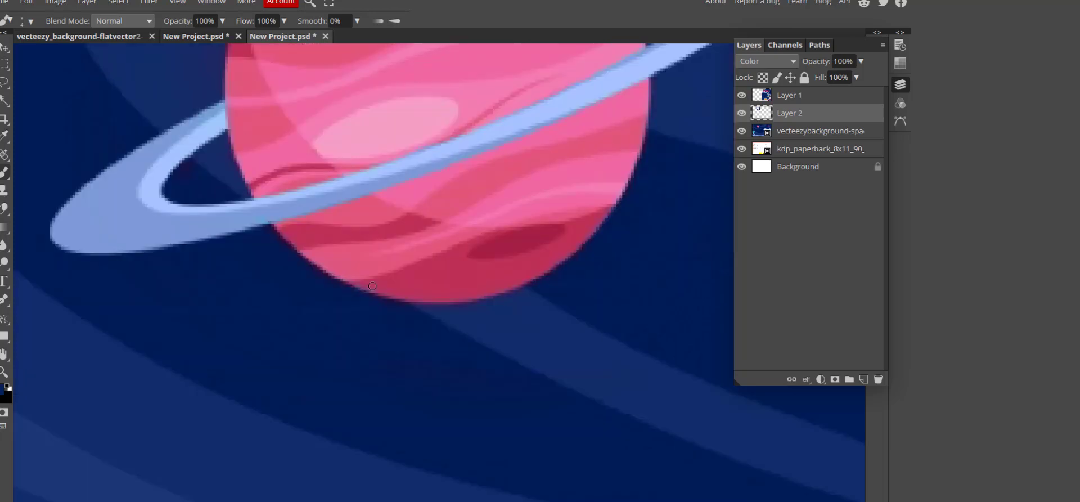
scroll(509, 223, "down", 4)
scroll(591, 345, "up", 5)
scroll(591, 345, "down", 10)
scroll(250, 332, "up", 5)
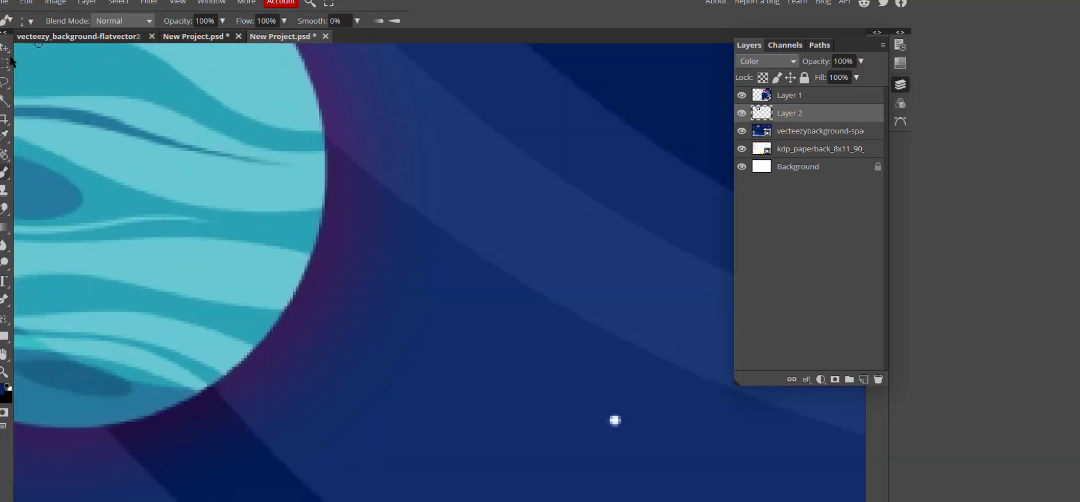
scroll(344, 225, "up", 1)
scroll(192, 135, "up", 1)
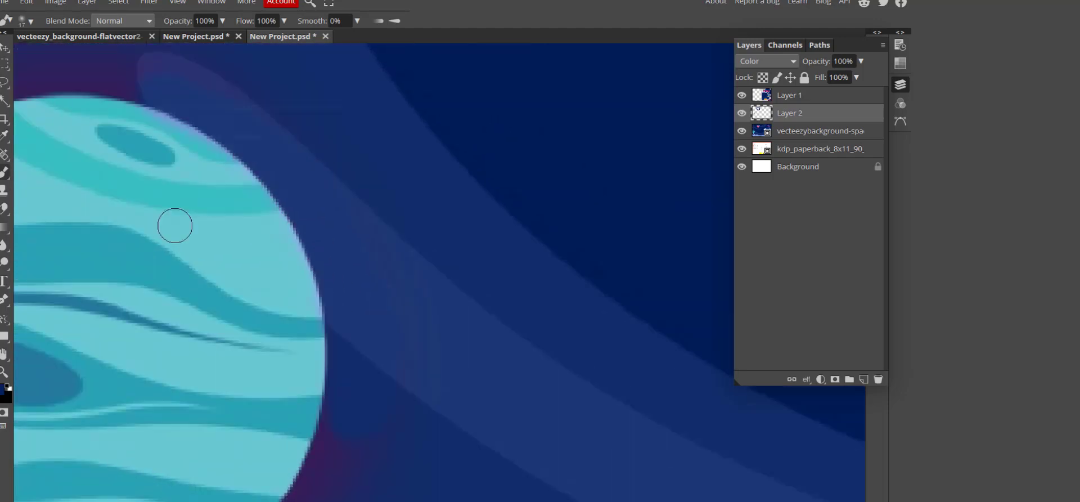
left_click(4, 209)
left_click(4, 172)
scroll(338, 172, "down", 3)
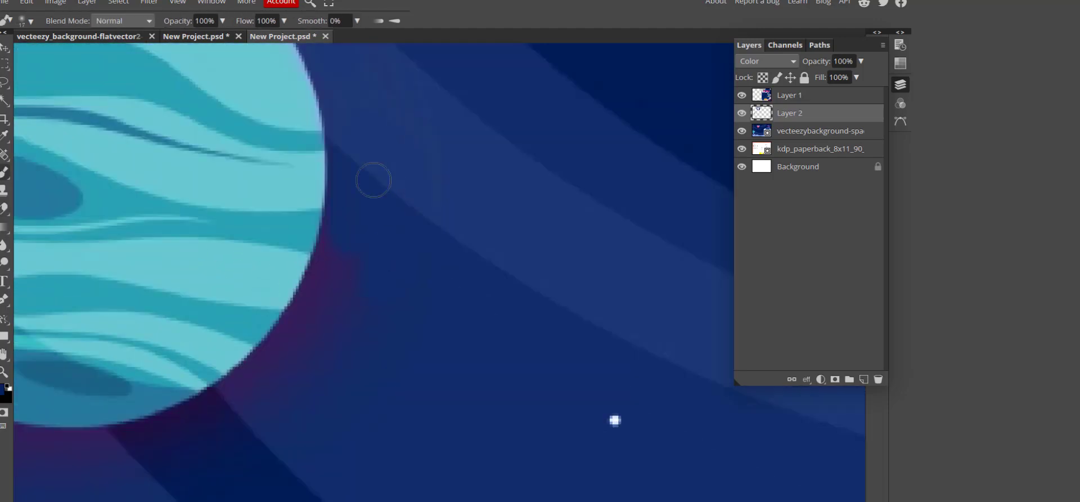
scroll(304, 422, "down", 1)
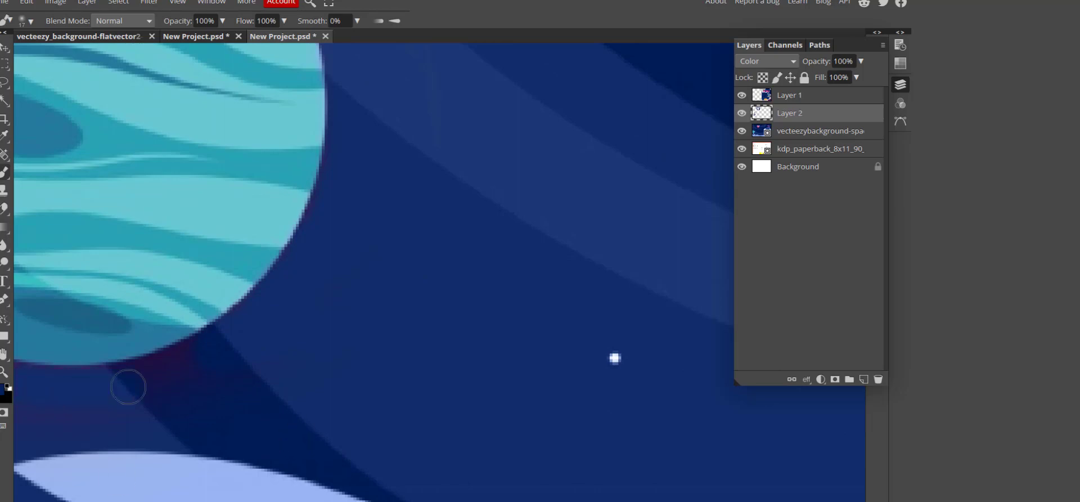
scroll(39, 400, "down", 2)
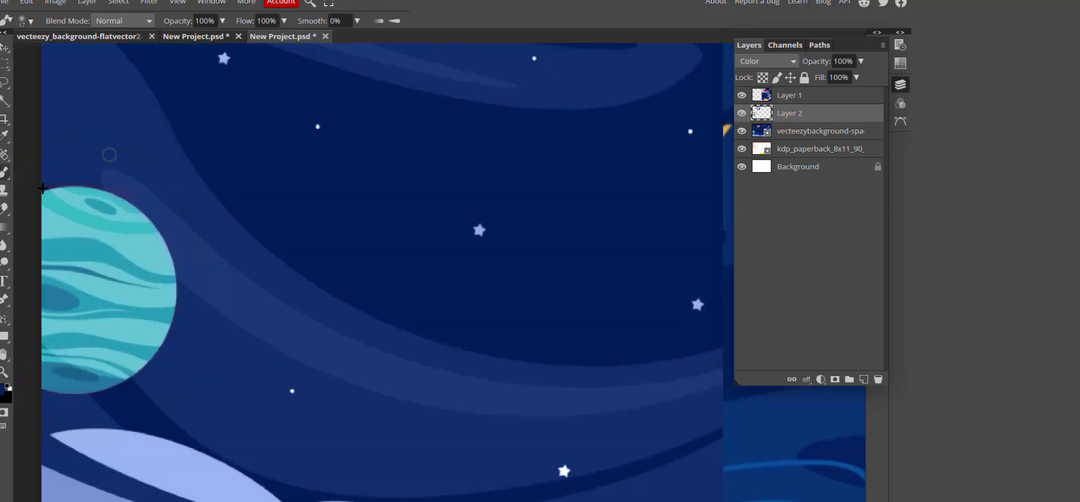
scroll(101, 148, "up", 2)
scroll(434, 292, "down", 2)
scroll(176, 221, "up", 1)
scroll(176, 222, "down", 2)
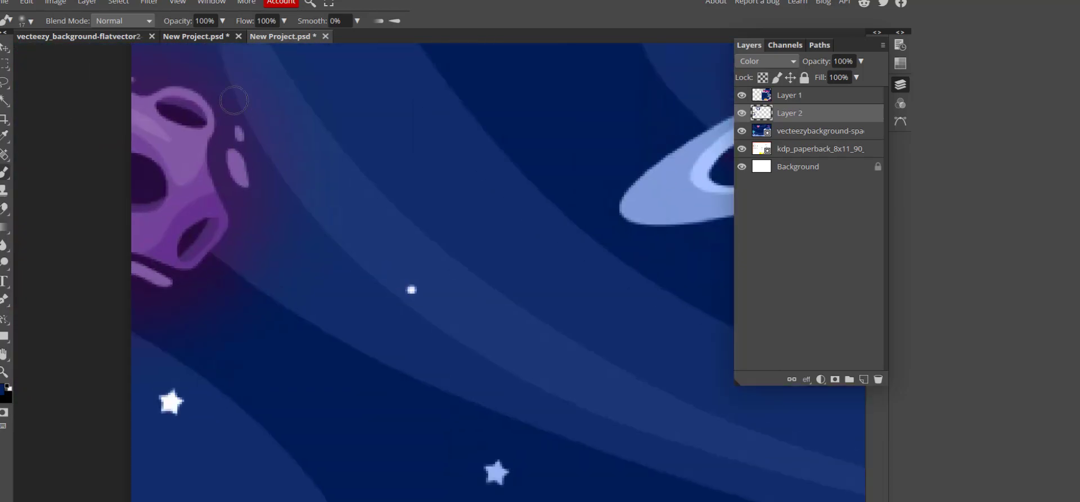
Brush navy over the purple glow around and below the planet at 50% then 100% opacity.
left_click(172, 18)
type("5")
mouse_move(220, 100)
left_mouse_down()
mouse_move(223, 130)
mouse_move(179, 61)
mouse_move(147, 287)
mouse_move(176, 102)
left_mouse_up()
left_click_drag(201, 18, 182, 15)
type("100")
mouse_move(235, 102)
left_mouse_down()
mouse_move(258, 155)
mouse_move(210, 277)
mouse_move(170, 316)
left_mouse_up()
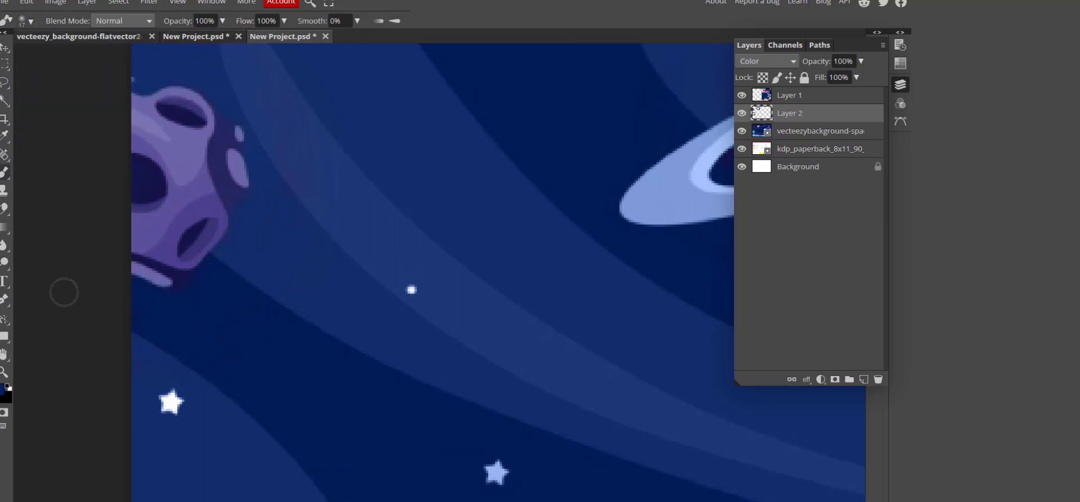
Paint the dark band and dark purple spot navy with 1 px and 6 px brushes.
scroll(116, 280, "up", 2)
left_click(31, 21)
left_click_drag(101, 51, 80, 52)
mouse_move(369, 268)
left_mouse_down()
mouse_move(383, 254)
mouse_move(190, 178)
left_mouse_up()
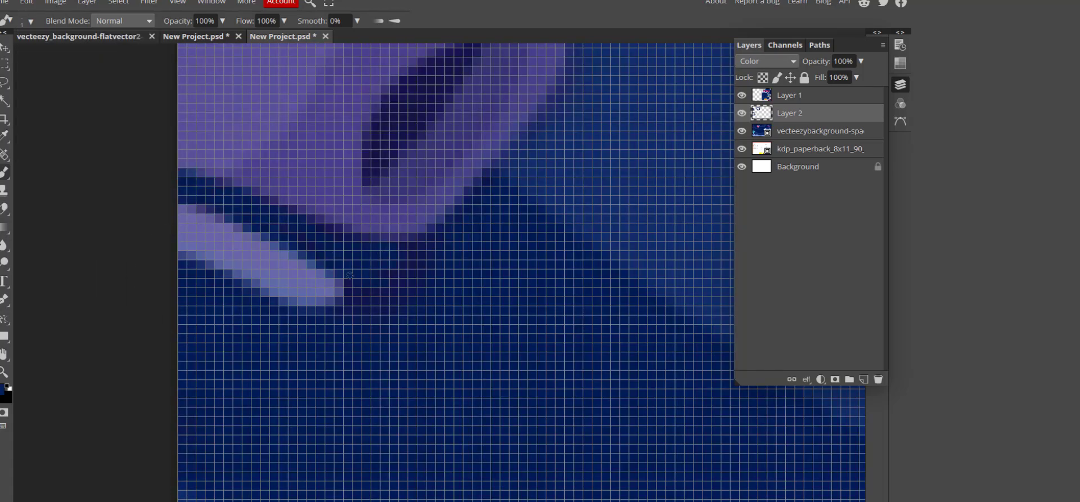
scroll(399, 216, "down", 3)
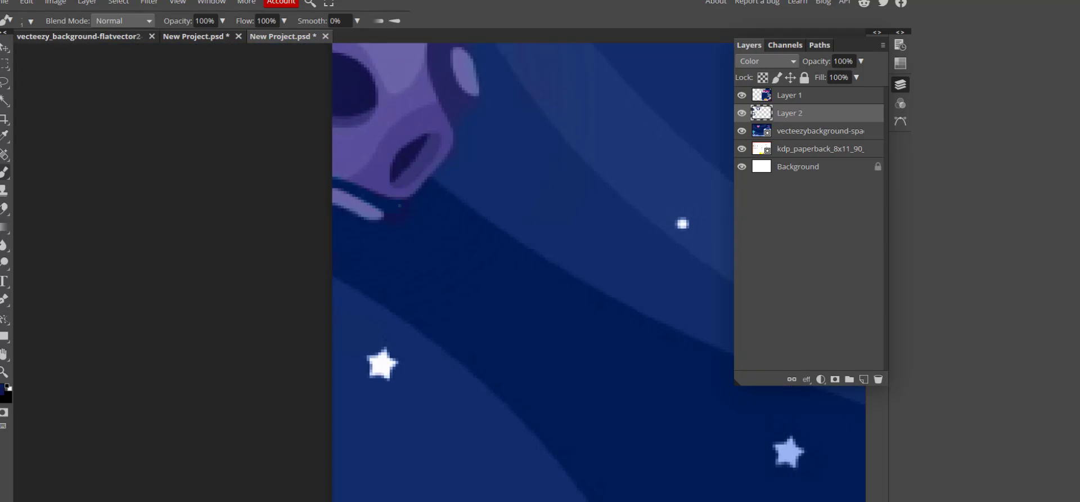
left_click(31, 21)
left_click_drag(81, 52, 92, 51)
left_click_drag(399, 214, 389, 227)
Paint the purple shading below the planet navy.
scroll(389, 227, "down", 2)
mouse_move(515, 309)
left_mouse_down()
mouse_move(31, 199)
mouse_move(338, 266)
left_mouse_up()
scroll(163, 130, "up", 1)
left_click(239, 260, "alt")
mouse_move(276, 238)
left_mouse_down()
mouse_move(265, 226)
mouse_move(284, 272)
mouse_move(317, 283)
left_mouse_up()
scroll(279, 288, "up", 1)
mouse_move(320, 214)
left_mouse_down()
mouse_move(301, 174)
mouse_move(302, 185)
mouse_move(316, 152)
left_mouse_up()
Cancel the accidental tab close, recolour remaining purple blobs blue, and sample a lavender-blue colour.
key("ctrl+w")
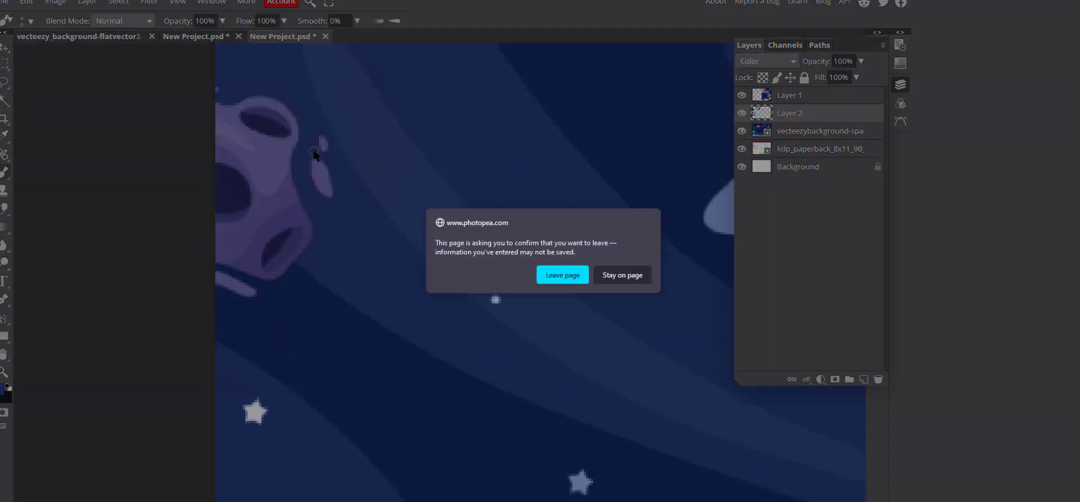
left_click(622, 275)
scroll(222, 160, "up", 2)
left_click_drag(315, 260, 326, 295)
key("super")
key("super")
left_click(324, 305, "alt")
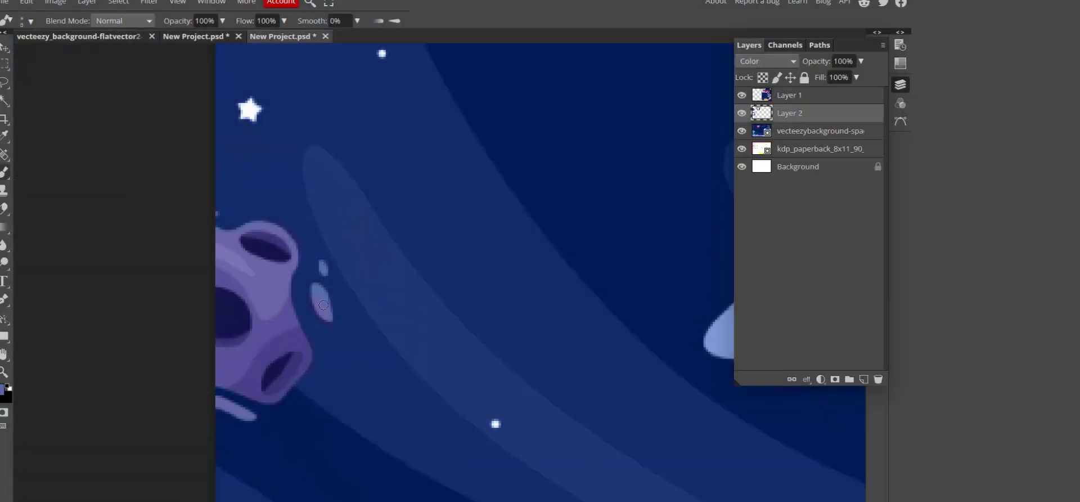
Move the kdp template layer to the top of the stack in Soft Light mode.
scroll(259, 275, "down", 6)
scroll(584, 223, "up", 1)
left_click_drag(809, 150, 801, 90)
left_click(767, 62)
left_click(755, 324)
key("m")
scroll(405, 114, "up", 5)
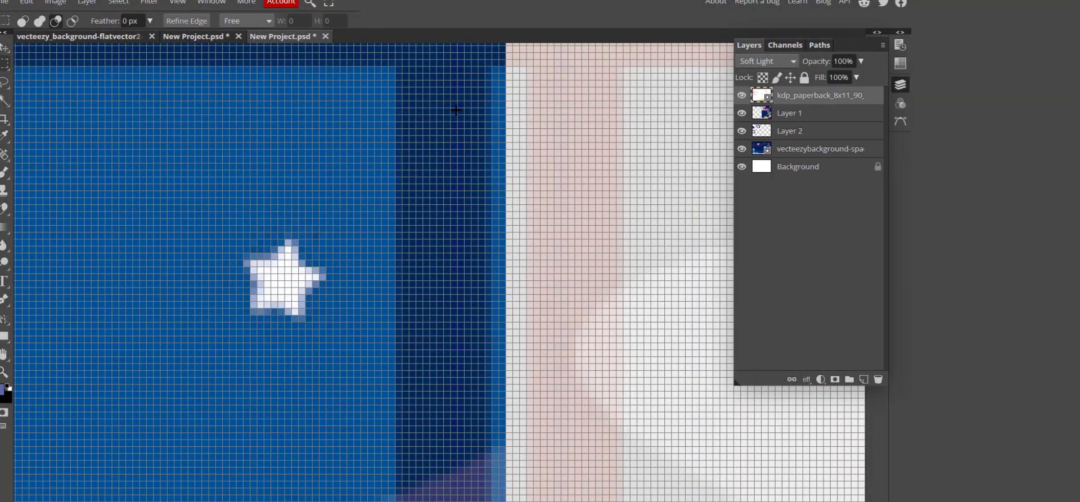
Select the spine strip and add a Color Fill layer over it.
scroll(620, 101, "up", 3)
left_click_drag(396, 114, 620, 96)
left_click(87, 2)
mouse_move(121, 115)
left_click(220, 115)
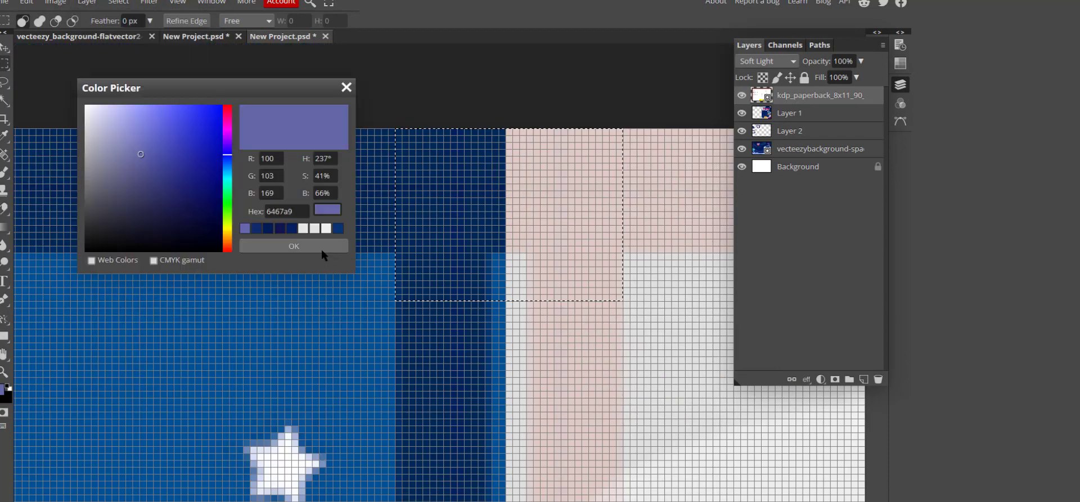
left_click(322, 248)
Move the KDP template above Background and stretch Color Fill 1 past the canvas bottom.
left_click_drag(809, 114, 808, 179)
left_click(810, 96)
scroll(423, 218, "down", 4)
left_click(26, 2)
left_click(80, 268)
scroll(448, 300, "down", 15)
left_click_drag(446, 238, 448, 286)
key("Return")
scroll(477, 169, "up", 15)
Recolour the Color Fill 1 spine strip dark blue.
double_click(758, 94)
left_click(590, 216)
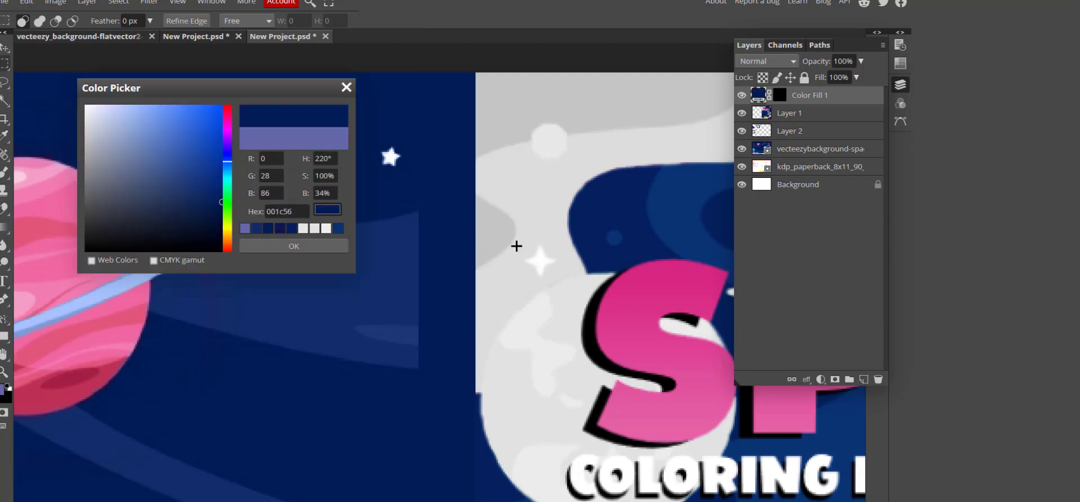
left_click(337, 228)
left_click(304, 246)
scroll(461, 237, "down", 3)
scroll(423, 230, "up", 1)
scroll(424, 231, "up", 2)
scroll(359, 316, "down", 6)
Select the back cover and add Color Fill 2 in Lighten mode at 50% opacity.
left_click_drag(93, 96, 430, 353)
scroll(416, 281, "up", 6)
left_click(87, 3)
left_click(234, 107)
left_click(298, 246)
left_click(768, 62)
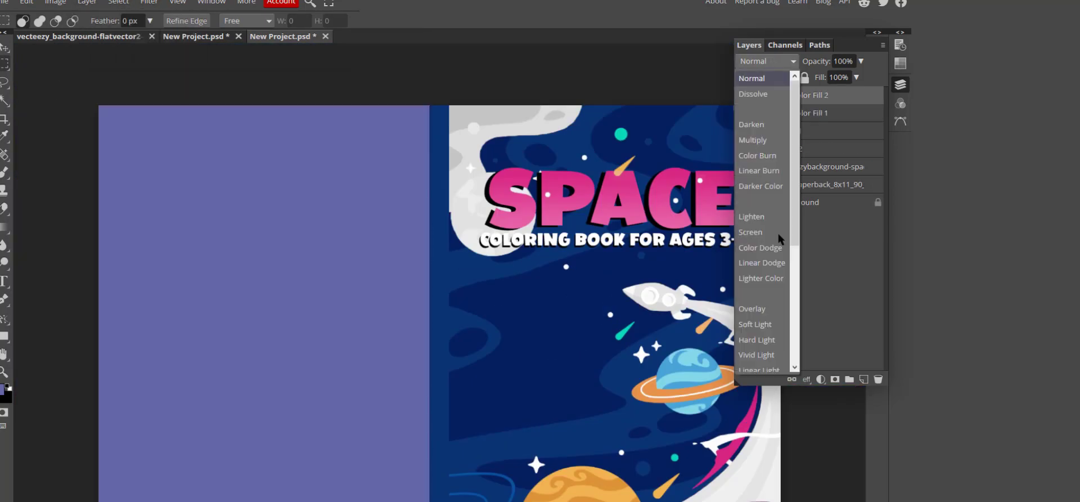
left_click(756, 324)
left_click(767, 62)
left_click(760, 217)
left_click(837, 61)
type("50")
key("Return")
Place Color Fill 2 below Color Fill 1 and set it to Multiply.
scroll(422, 253, "down", 3)
left_click_drag(811, 95, 811, 120)
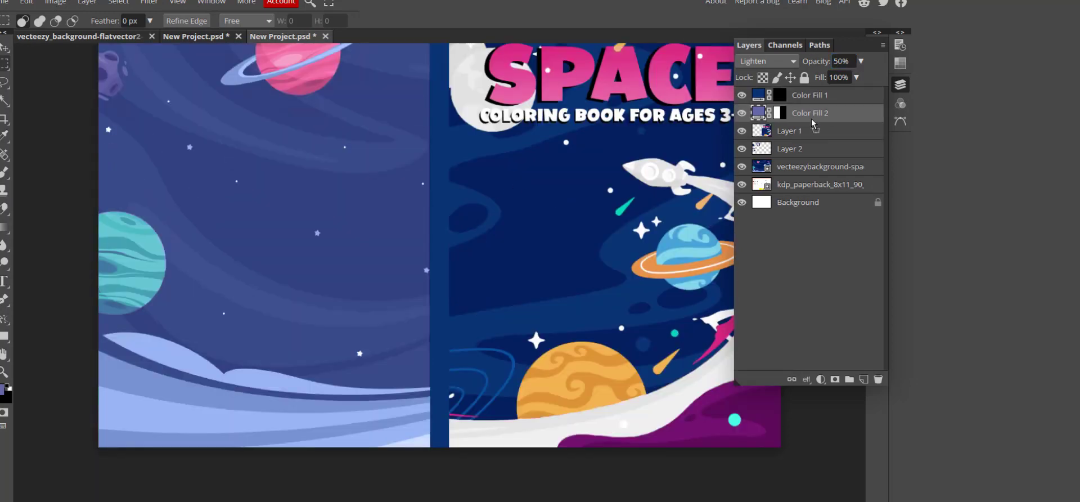
left_click(27, 2)
left_click(47, 247)
key("Return")
scroll(437, 169, "up", 2)
left_click(768, 61)
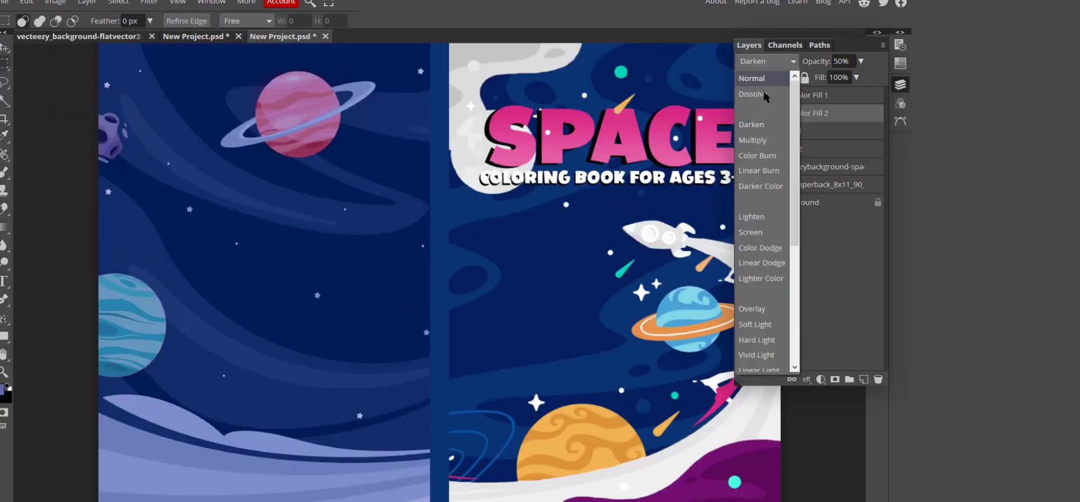
left_click(761, 117)
Set Color Fill 2 to a dark navy sampled from the canvas at 100% opacity.
double_click(759, 116)
left_click(394, 270)
left_click(534, 253)
left_click(440, 236)
left_click(535, 253)
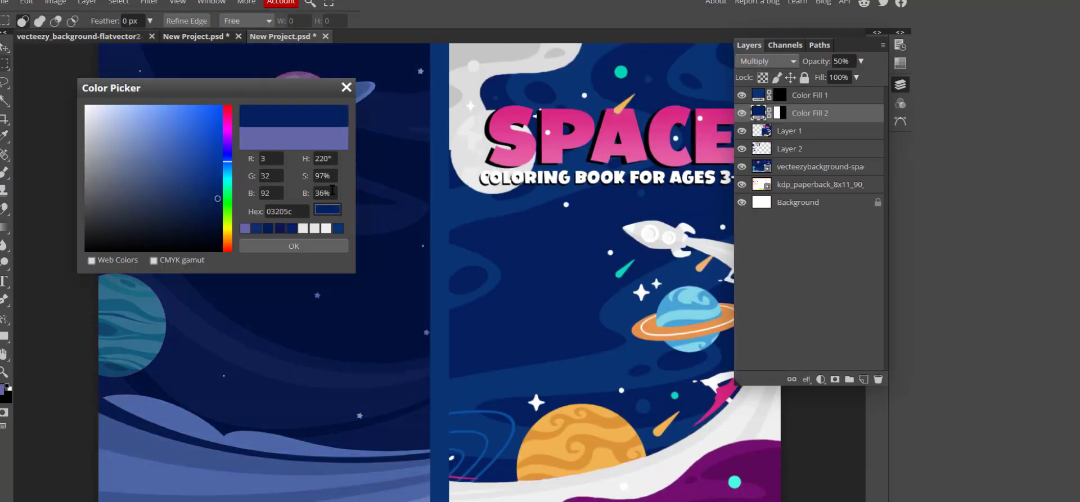
left_click(394, 270)
left_click(294, 245)
left_click(768, 61)
left_click(841, 62)
type("100")
key("Return")
After trying Soft Light, return Color Fill 2 to Normal mode at 80% opacity.
left_click(768, 61)
left_click(760, 123)
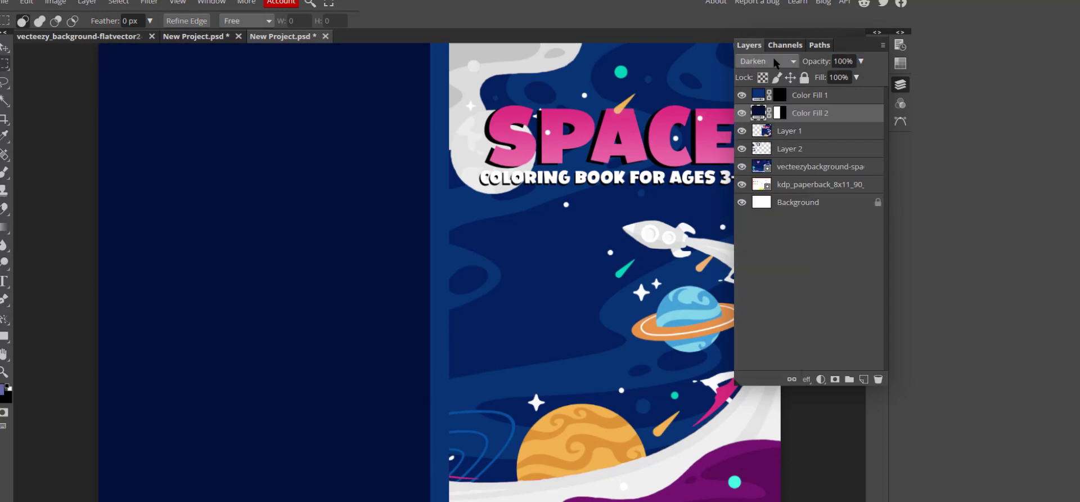
left_click(767, 61)
left_click(760, 323)
left_click(768, 61)
left_click(760, 123)
left_click(841, 61)
type("80")
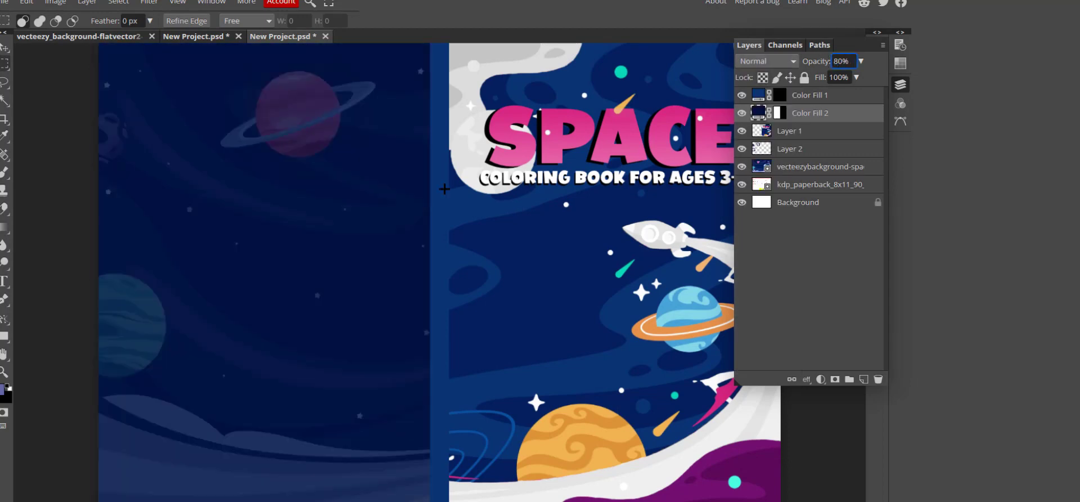
key("ctrl+minus")
Marquee a page-sized rectangle on the back cover and fill it with white.
left_click(901, 87)
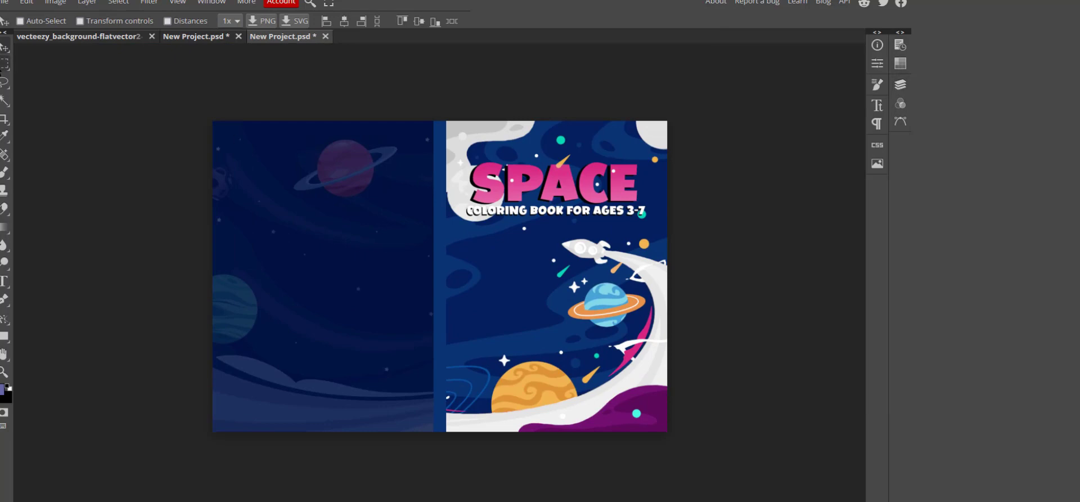
left_click_drag(221, 147, 305, 260)
left_click(88, 2)
mouse_move(141, 113)
left_click(247, 114)
left_click(900, 84)
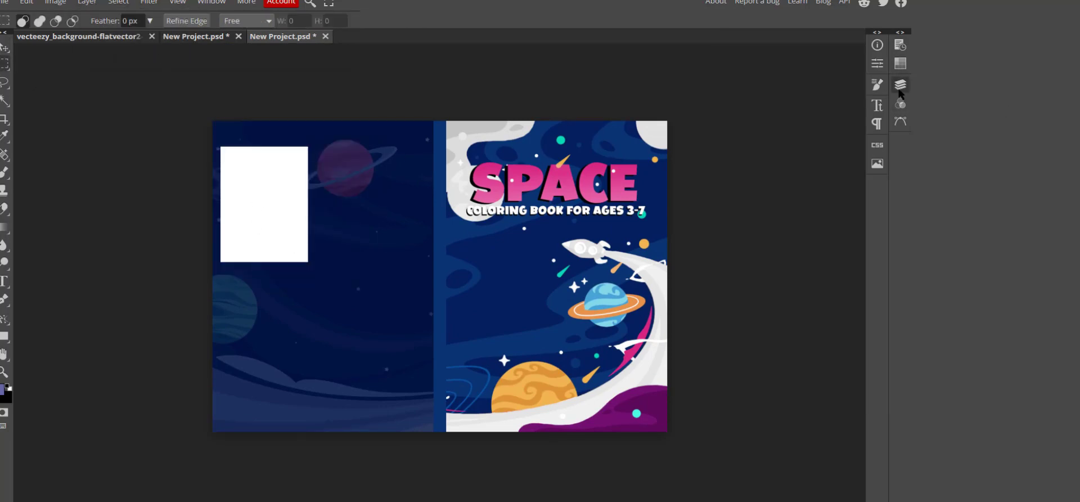
Give the white page a drop shadow with adjusted opacity, distance, size and blend mode.
right_click(806, 113)
left_click(87, 2)
mouse_move(121, 164)
left_click(241, 275)
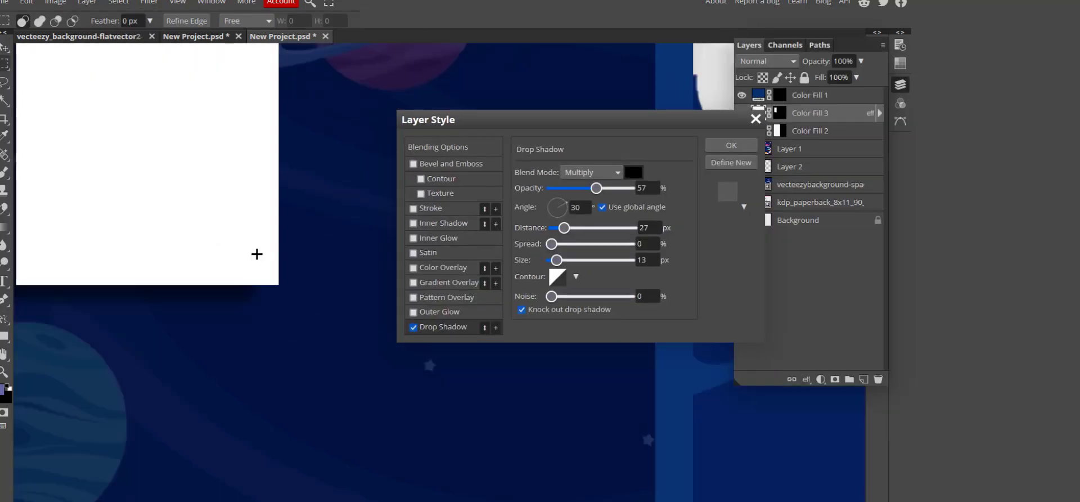
left_click_drag(594, 189, 574, 190)
left_click_drag(564, 229, 549, 245)
mouse_move(556, 260)
left_mouse_down()
mouse_move(589, 260)
mouse_move(549, 260)
left_mouse_up()
left_click(590, 173)
left_click(585, 165)
left_click(733, 141)
Duplicate the white page twice and offset the copies into an overlapping stack.
key("v")
left_click_drag(183, 120, 346, 255)
key("ctrl+j")
key("ctrl+j")
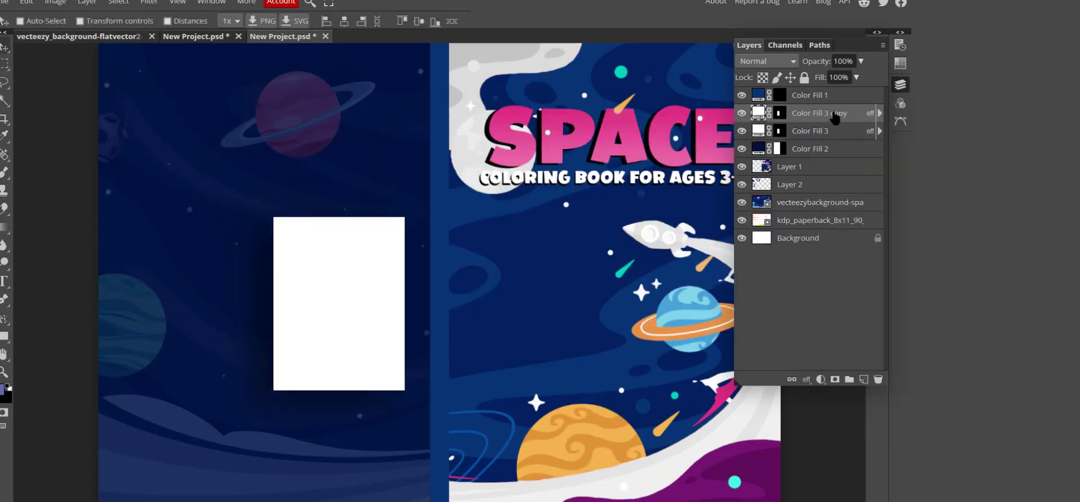
left_click_drag(343, 328, 284, 241)
left_click_drag(389, 335, 284, 388)
Reorder one copy below Color Fill 3 and shift all three pages up-left together.
left_click_drag(810, 131, 808, 158)
left_click_drag(238, 411, 242, 411)
left_click(806, 115, "shift")
left_click_drag(351, 281, 333, 260)
left_click(900, 84)
scroll(443, 292, "down", 1)
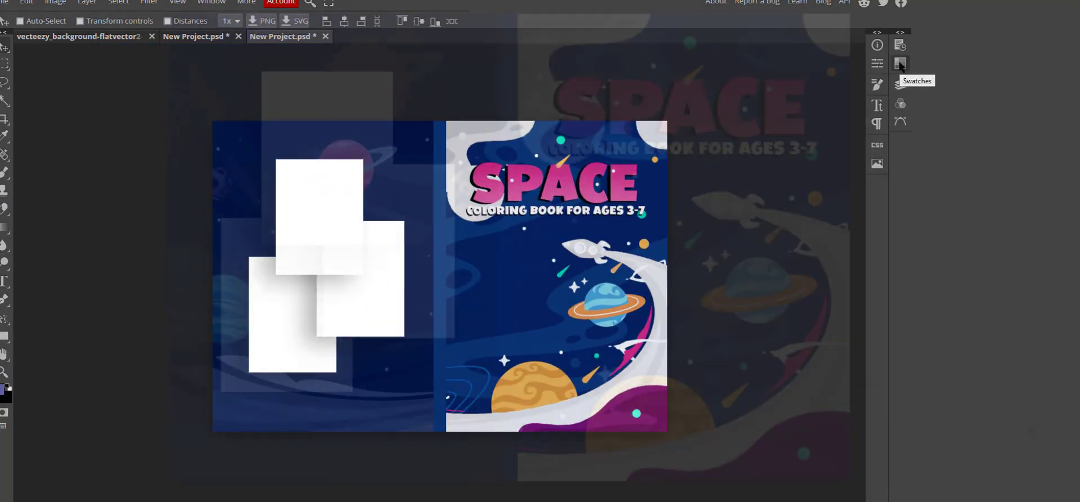